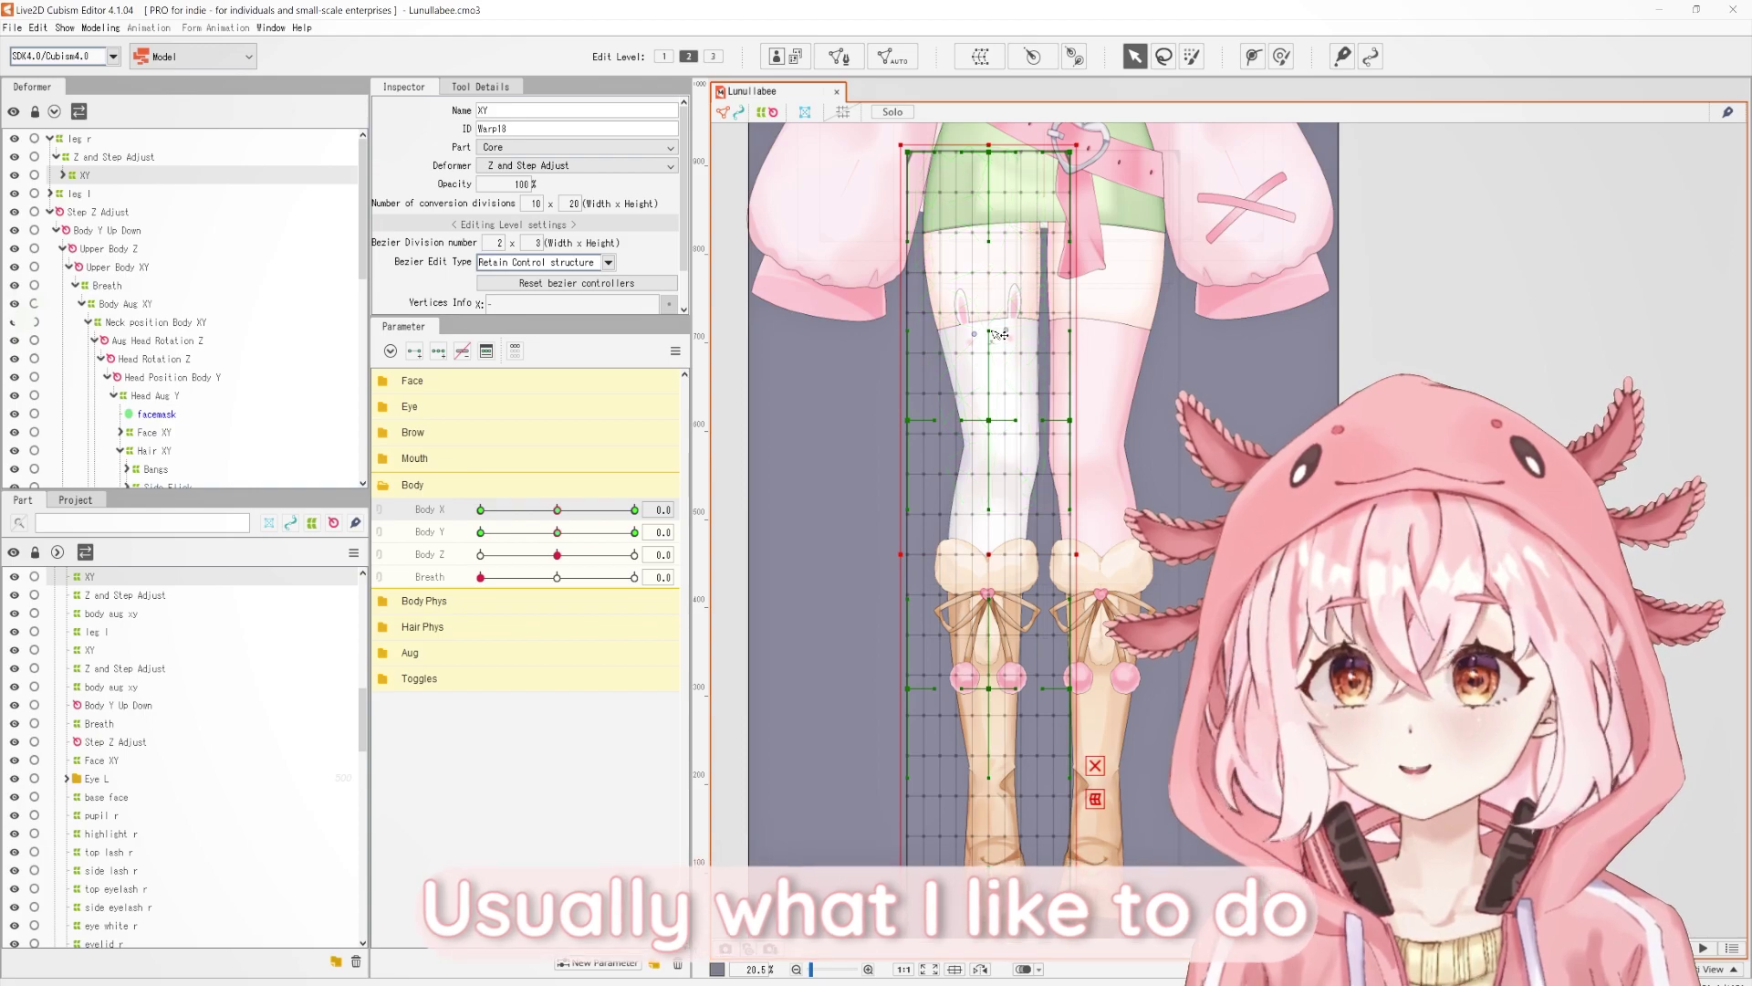
# Try shifting the knee control point of leg r's XY warp deformer sideways, then undo the shift.
pyautogui.scroll(3, 1020, 451)
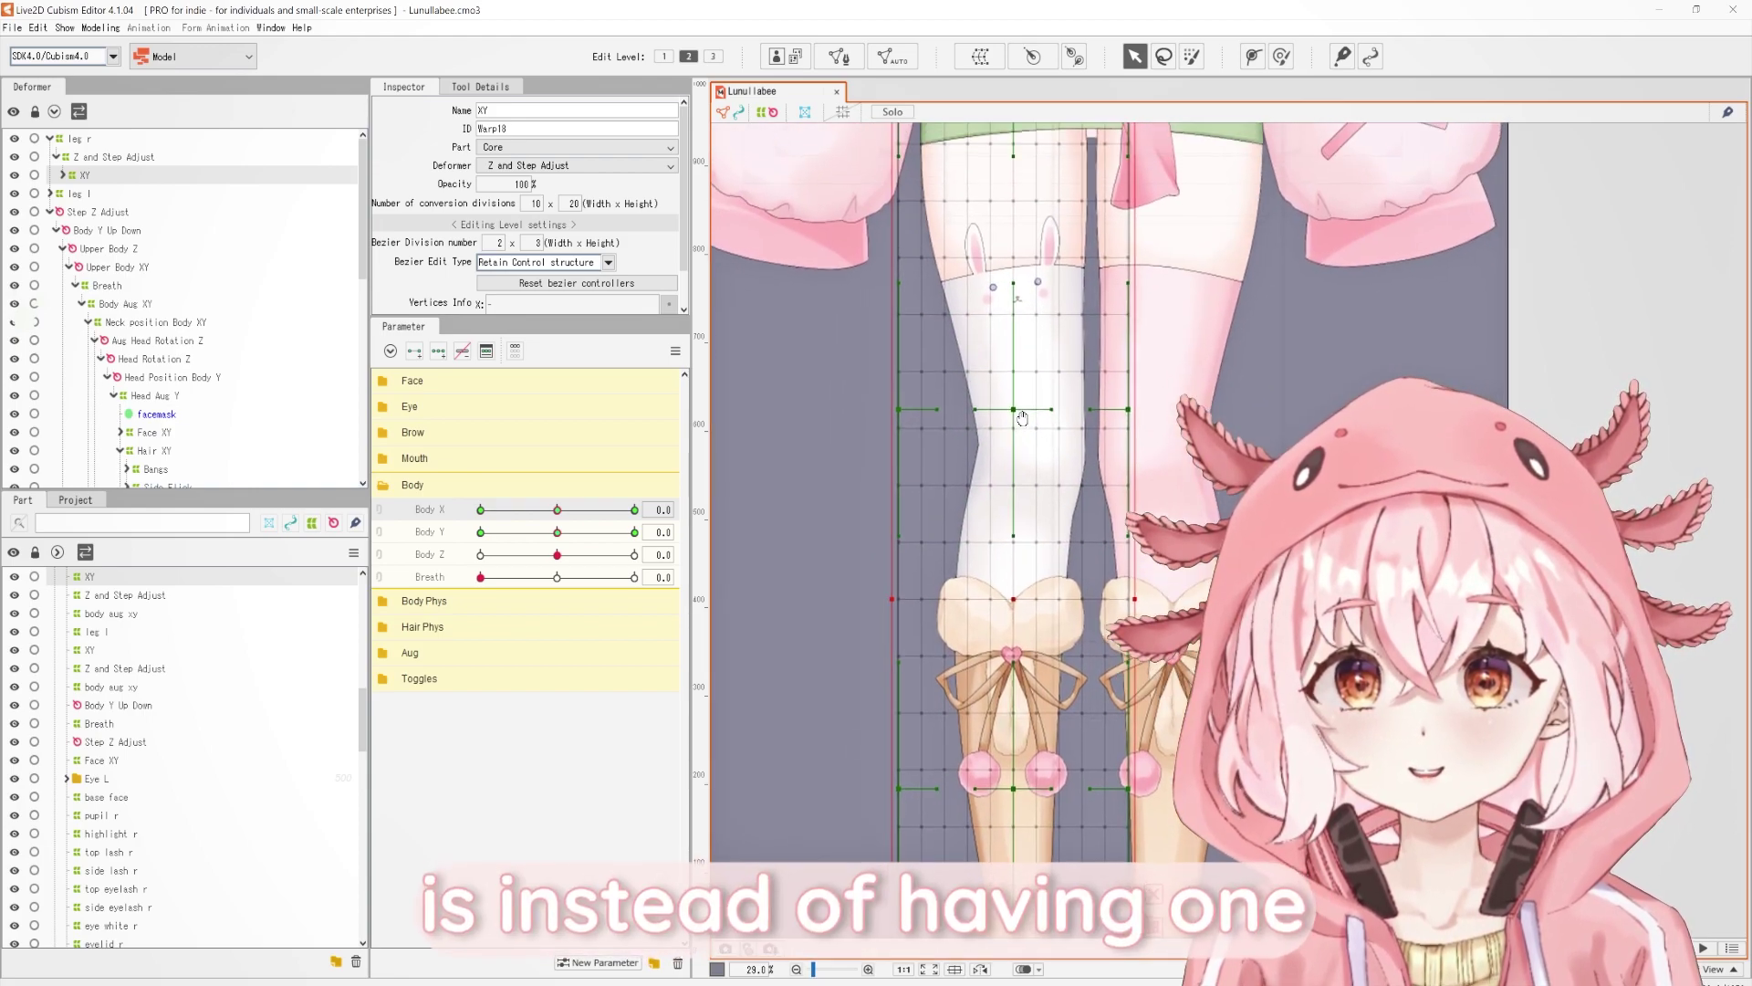
pyautogui.moveTo(1015, 422); pyautogui.dragTo(960, 418)
pyautogui.hotkey('ctrl', 'z')
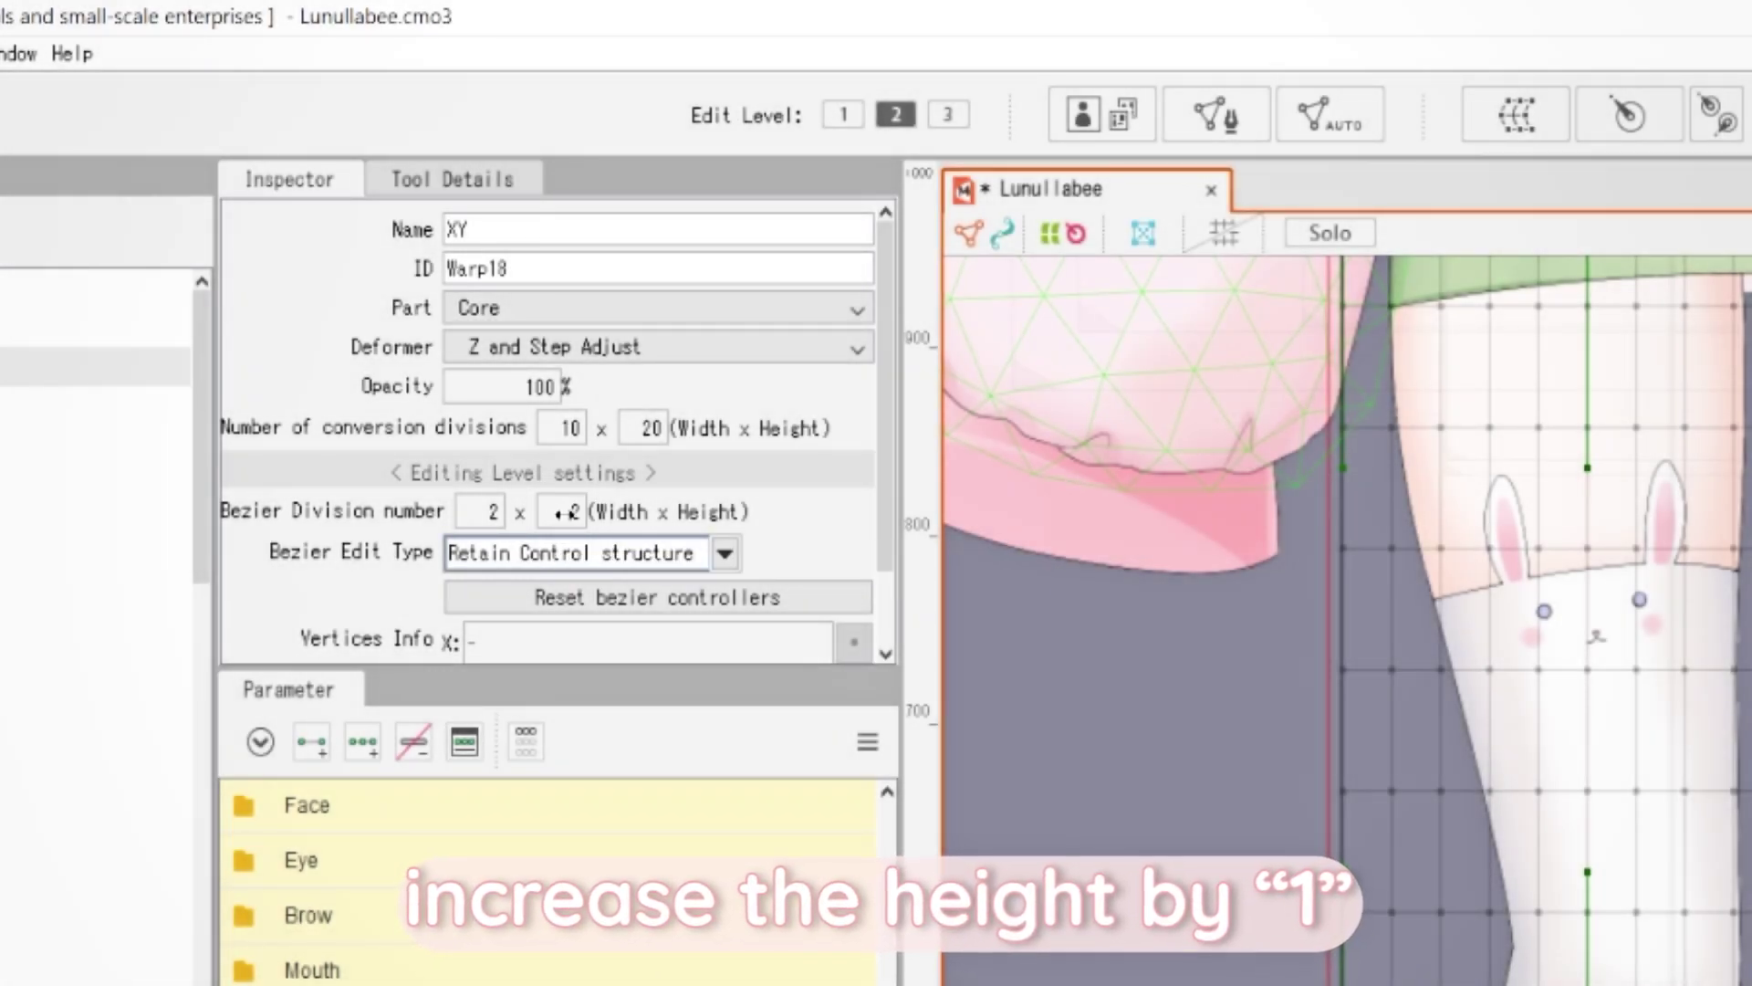
# Set leg r's XY warp deformer to 2 x 3 Bezier divisions, then test an inward shift of the knee control point and undo it.
pyautogui.moveTo(560, 513); pyautogui.dragTo(568, 512)
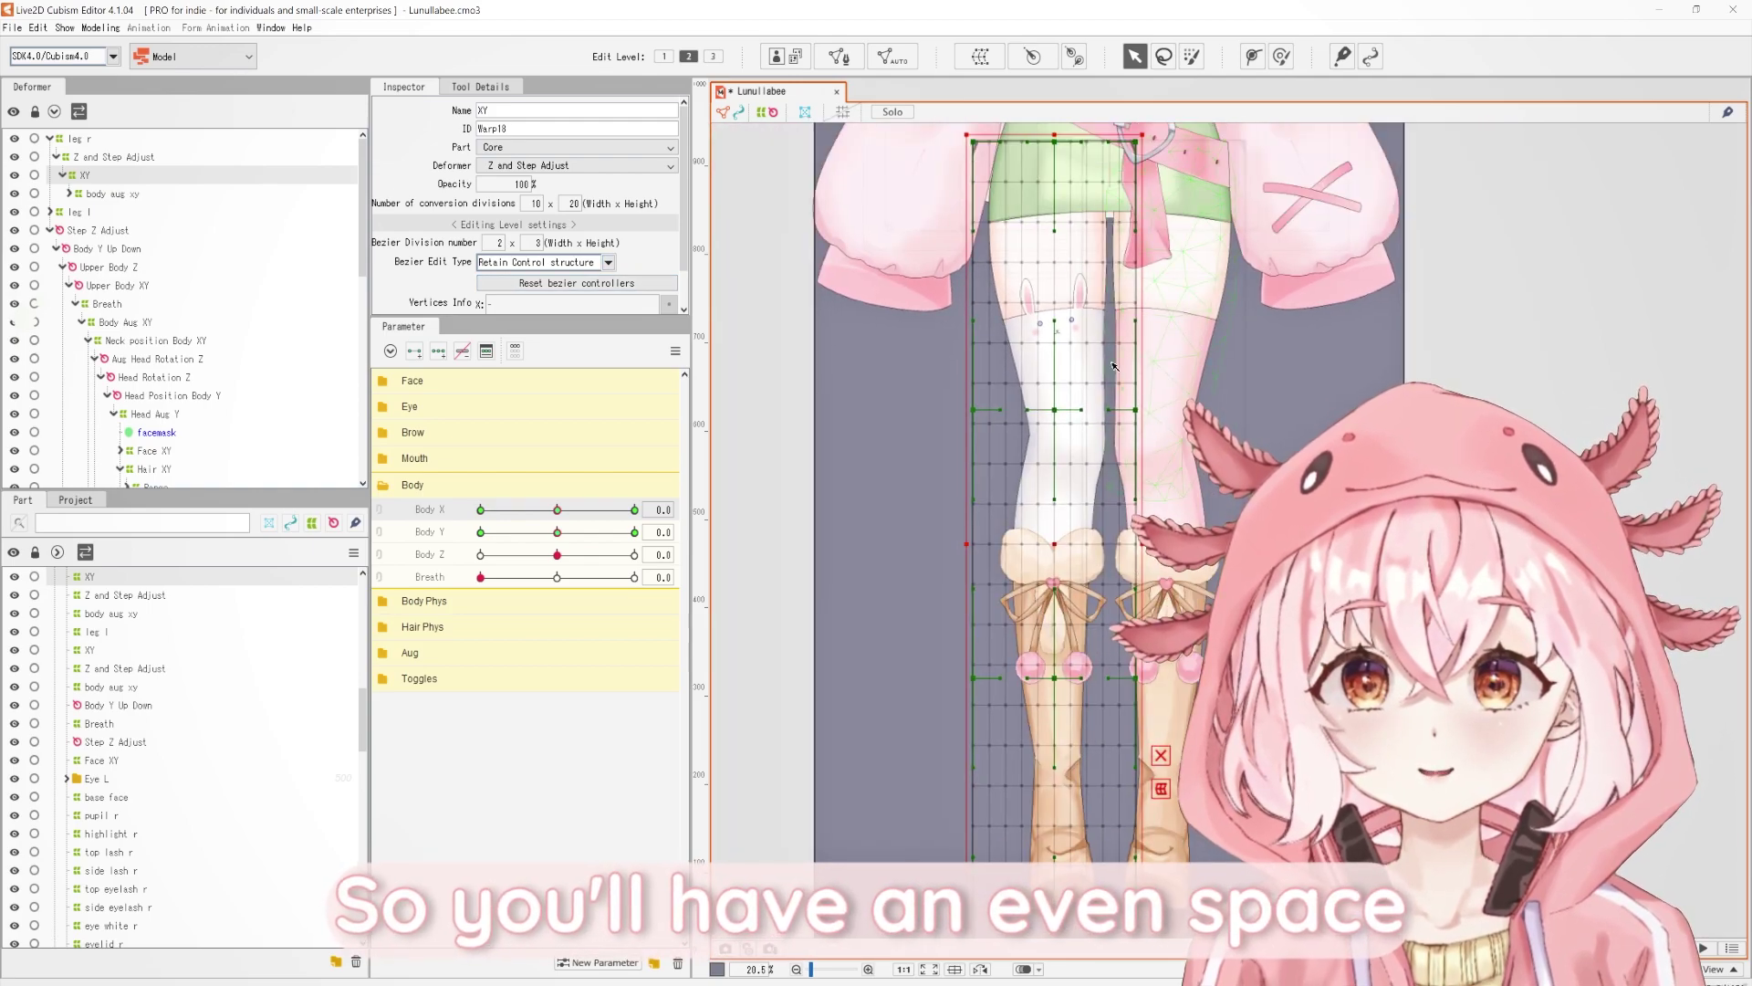
pyautogui.moveTo(1061, 415); pyautogui.dragTo(1095, 412)
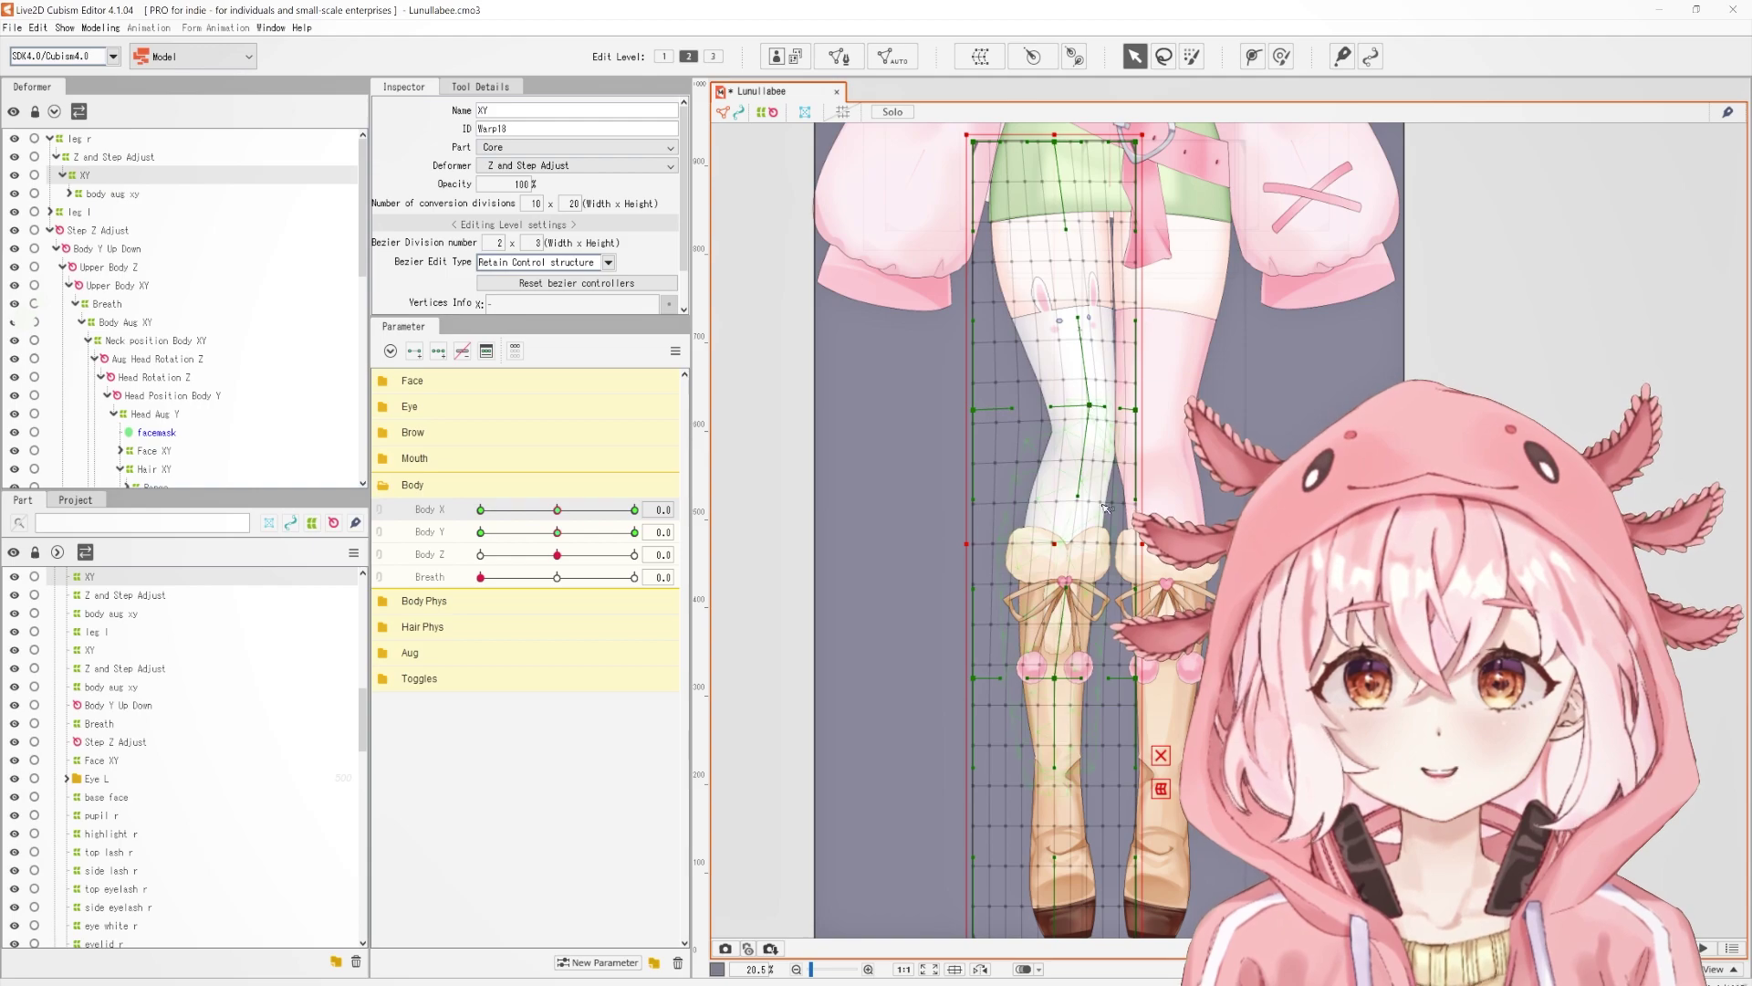
pyautogui.hotkey('ctrl', 'z')
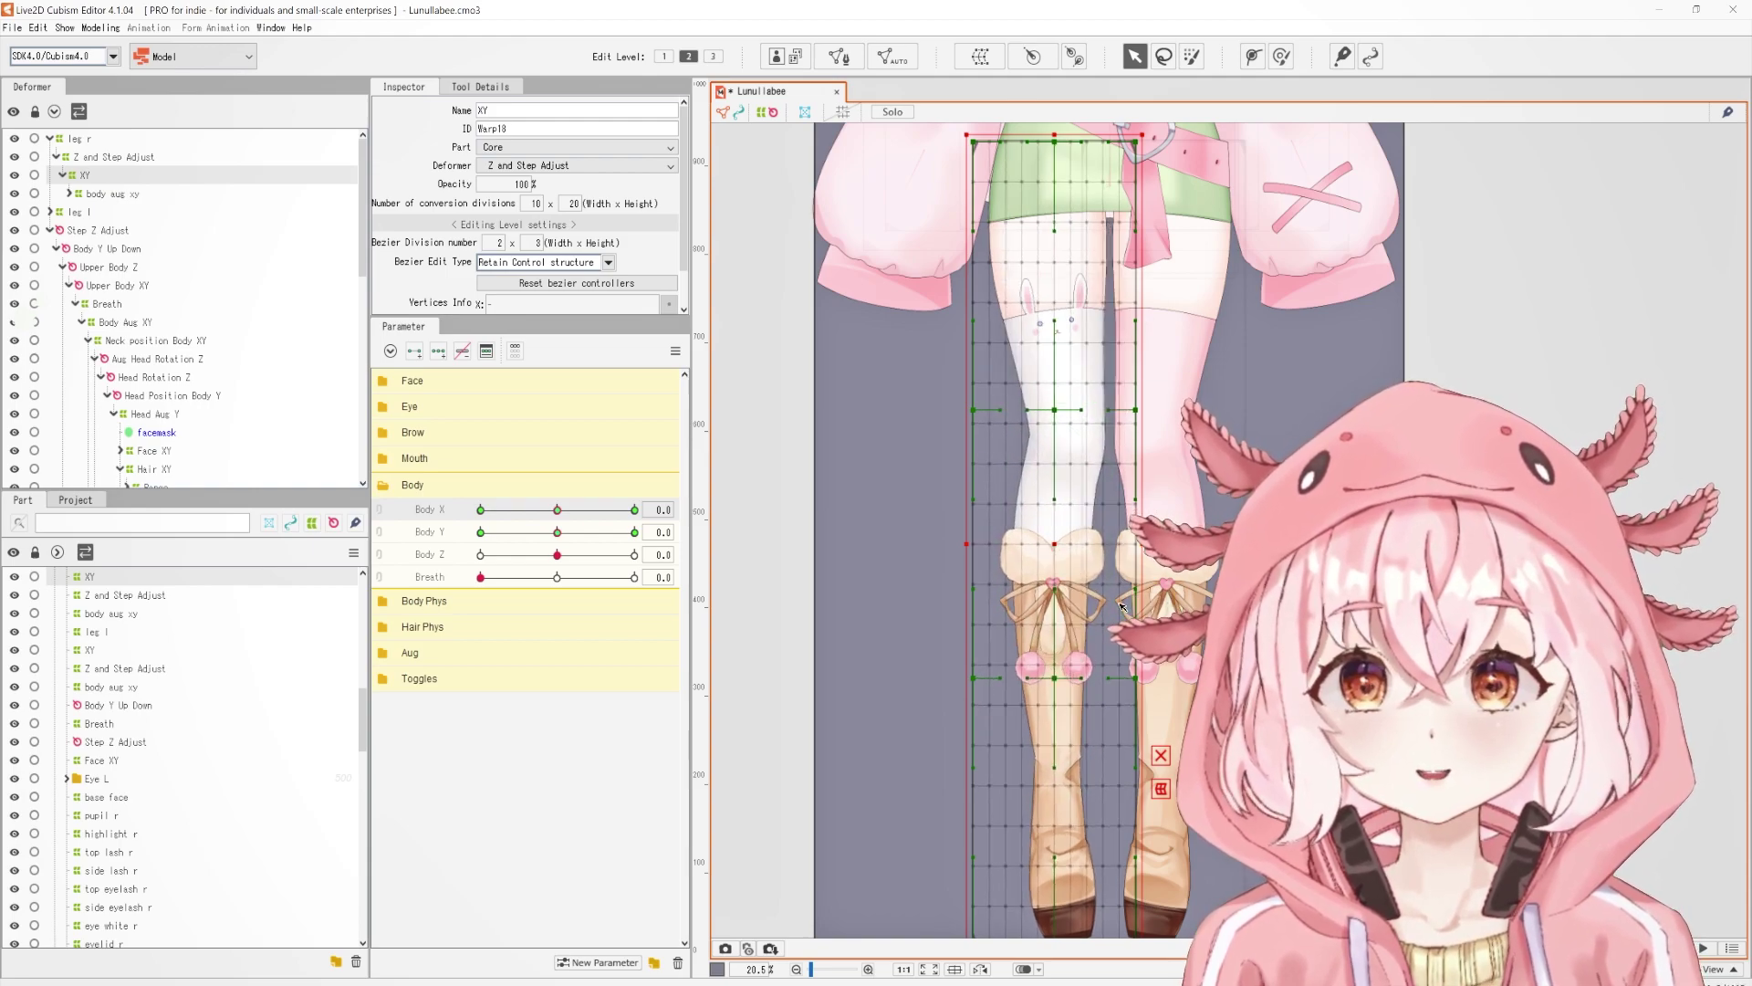
# Preview leg r's bend by moving Body X to 10 and returning it to 0.
pyautogui.scroll(2, 931, 610)
pyautogui.moveTo(955, 598); pyautogui.dragTo(931, 614)
pyautogui.scroll(-2, 899, 619)
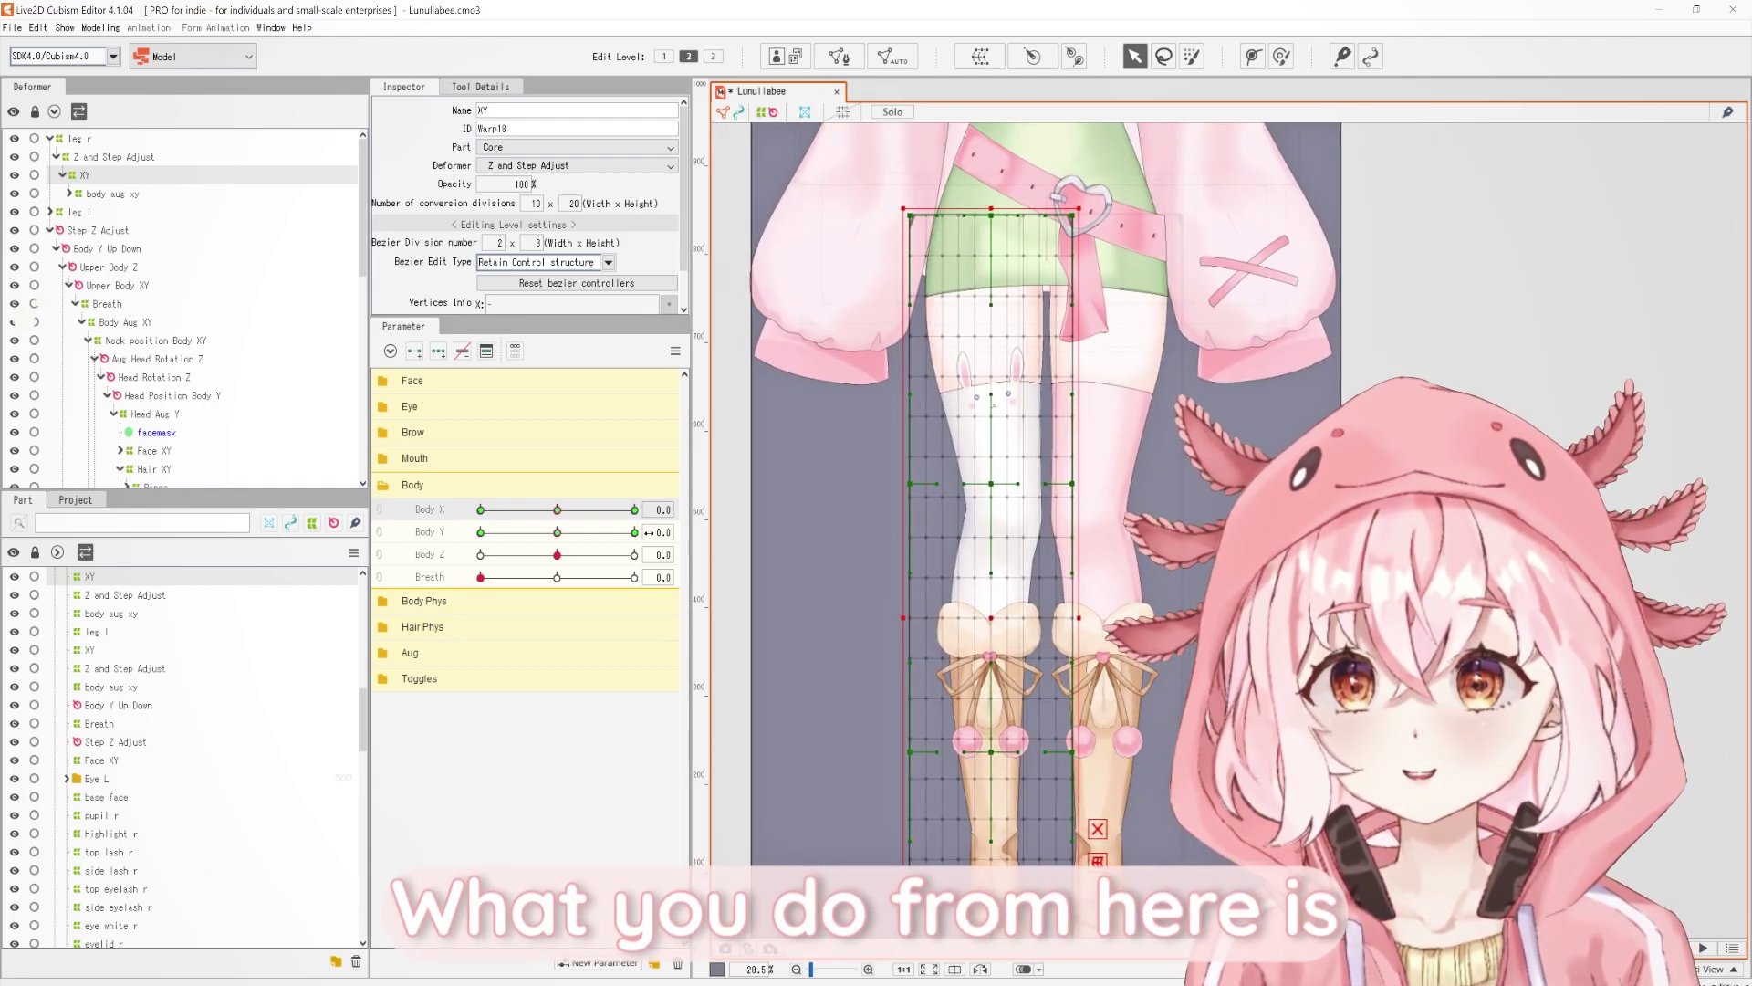
pyautogui.scroll(10, 855, 507)
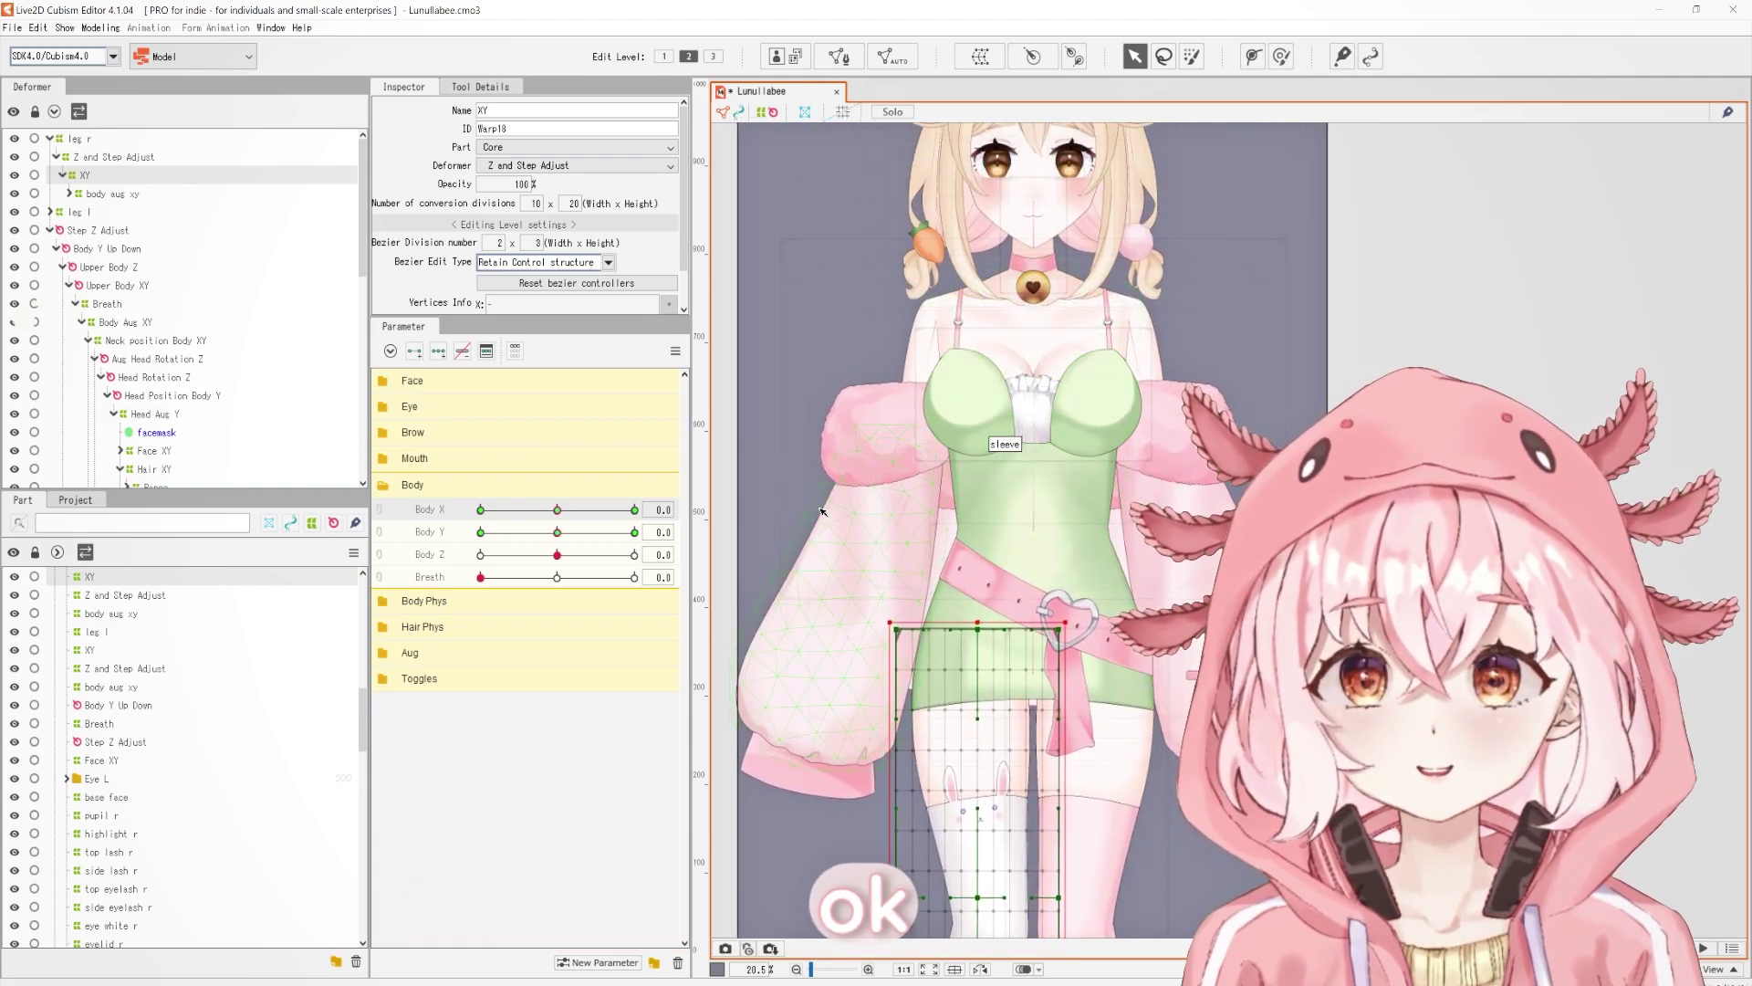
pyautogui.scroll(-6, 855, 507)
pyautogui.moveTo(574, 517); pyautogui.dragTo(633, 550)
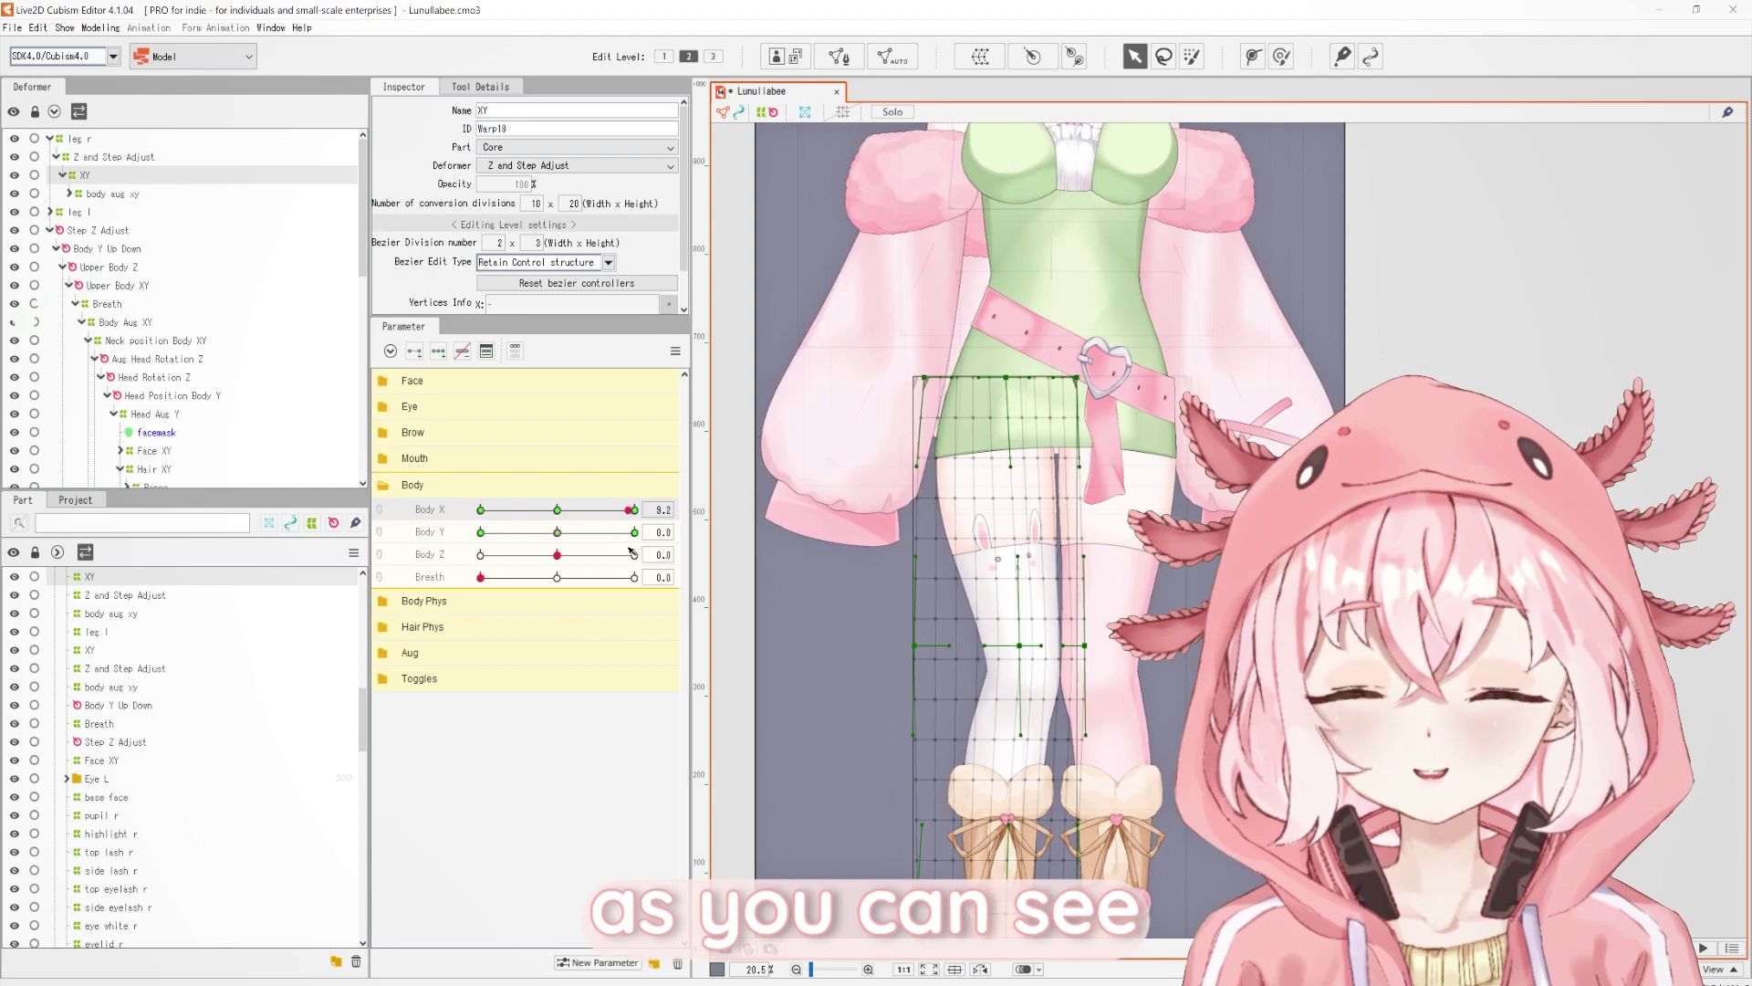
pyautogui.moveTo(1155, 516); pyautogui.dragTo(1115, 450)
pyautogui.click(557, 511)
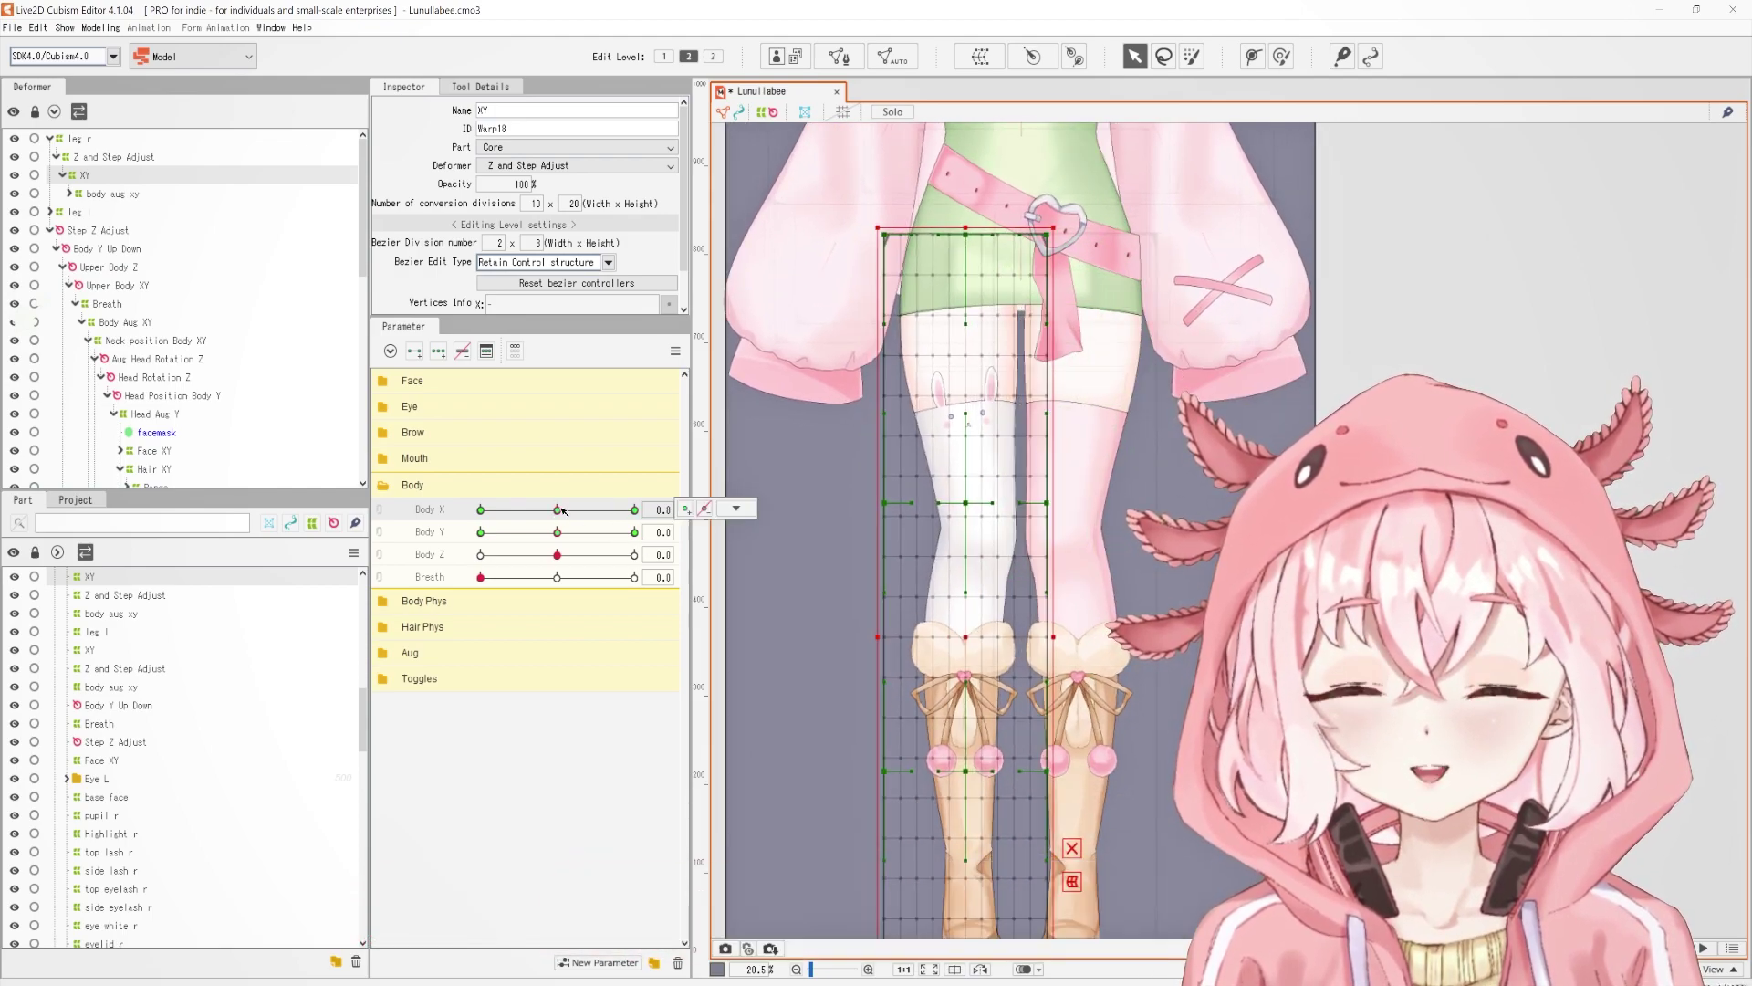
# Sweep Body X between 0 and 10, ending at 10, to examine leg r's knee control points against the other leg.
pyautogui.moveTo(563, 511); pyautogui.dragTo(646, 525)
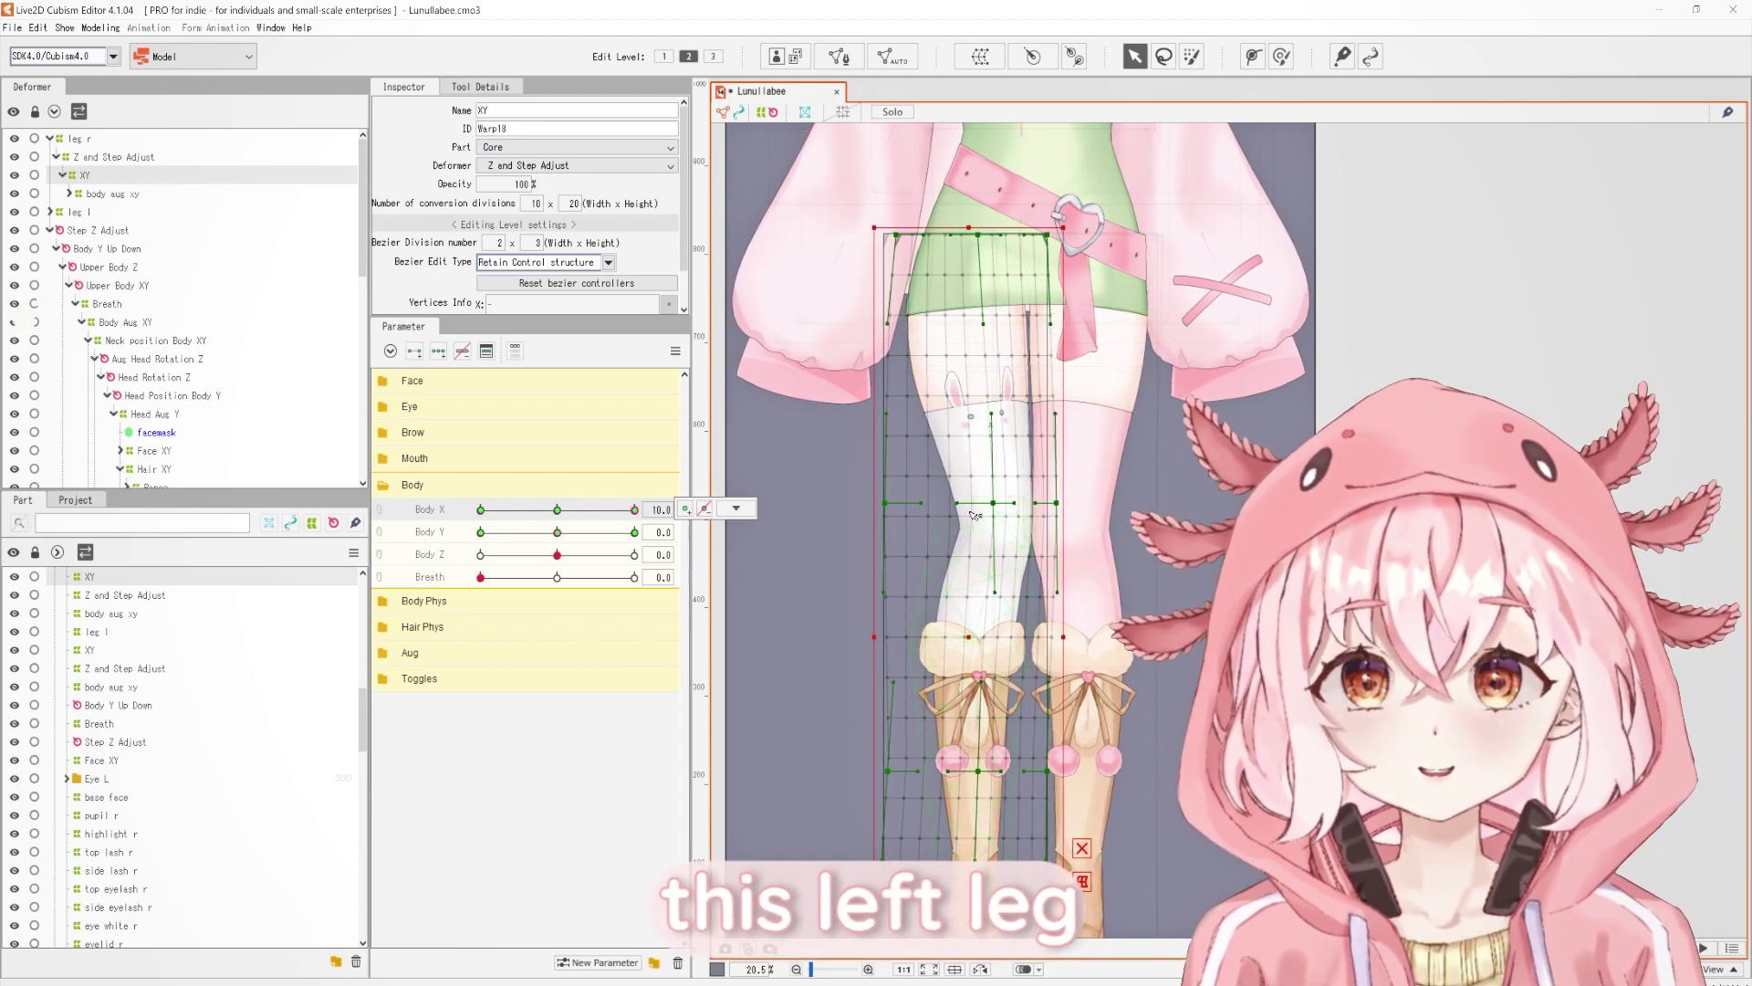
pyautogui.scroll(3, 976, 511)
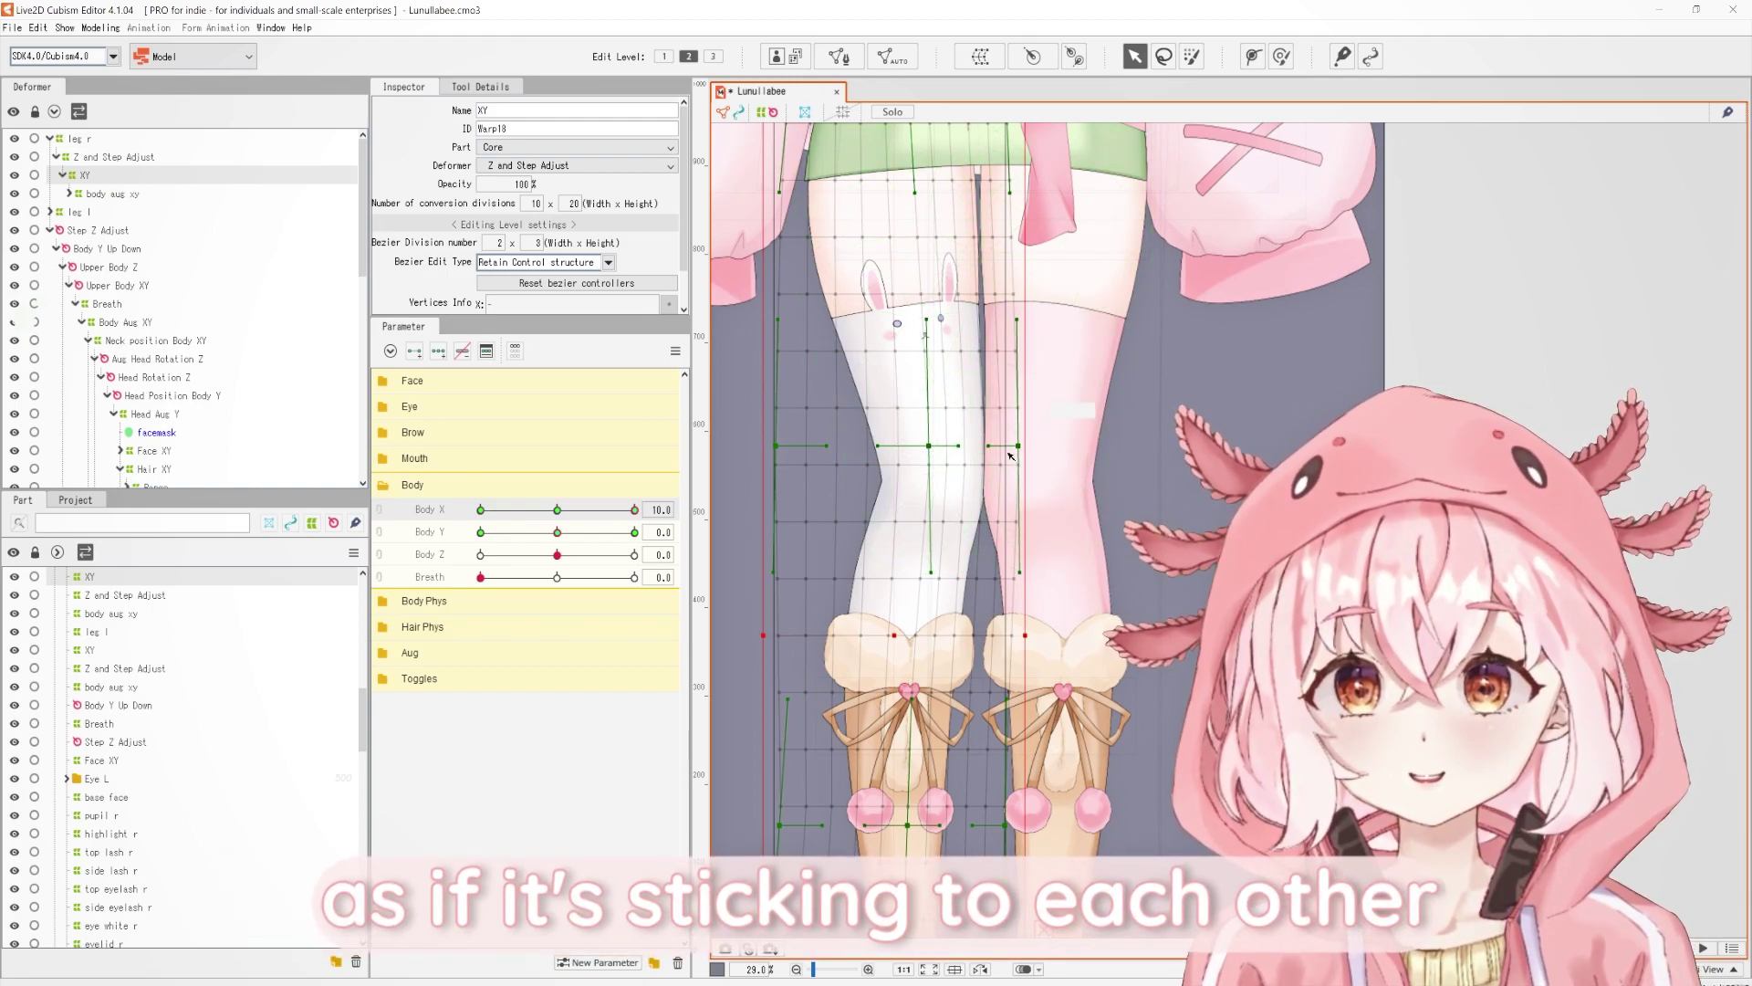
pyautogui.moveTo(1000, 452)
pyautogui.mouseDown()
pyautogui.moveTo(1059, 480)
pyautogui.moveTo(1014, 440)
pyautogui.mouseUp()
pyautogui.click(557, 510)
pyautogui.scroll(-2, 1006, 504)
pyautogui.moveTo(589, 511); pyautogui.dragTo(636, 511)
pyautogui.moveTo(994, 469); pyautogui.dragTo(976, 521)
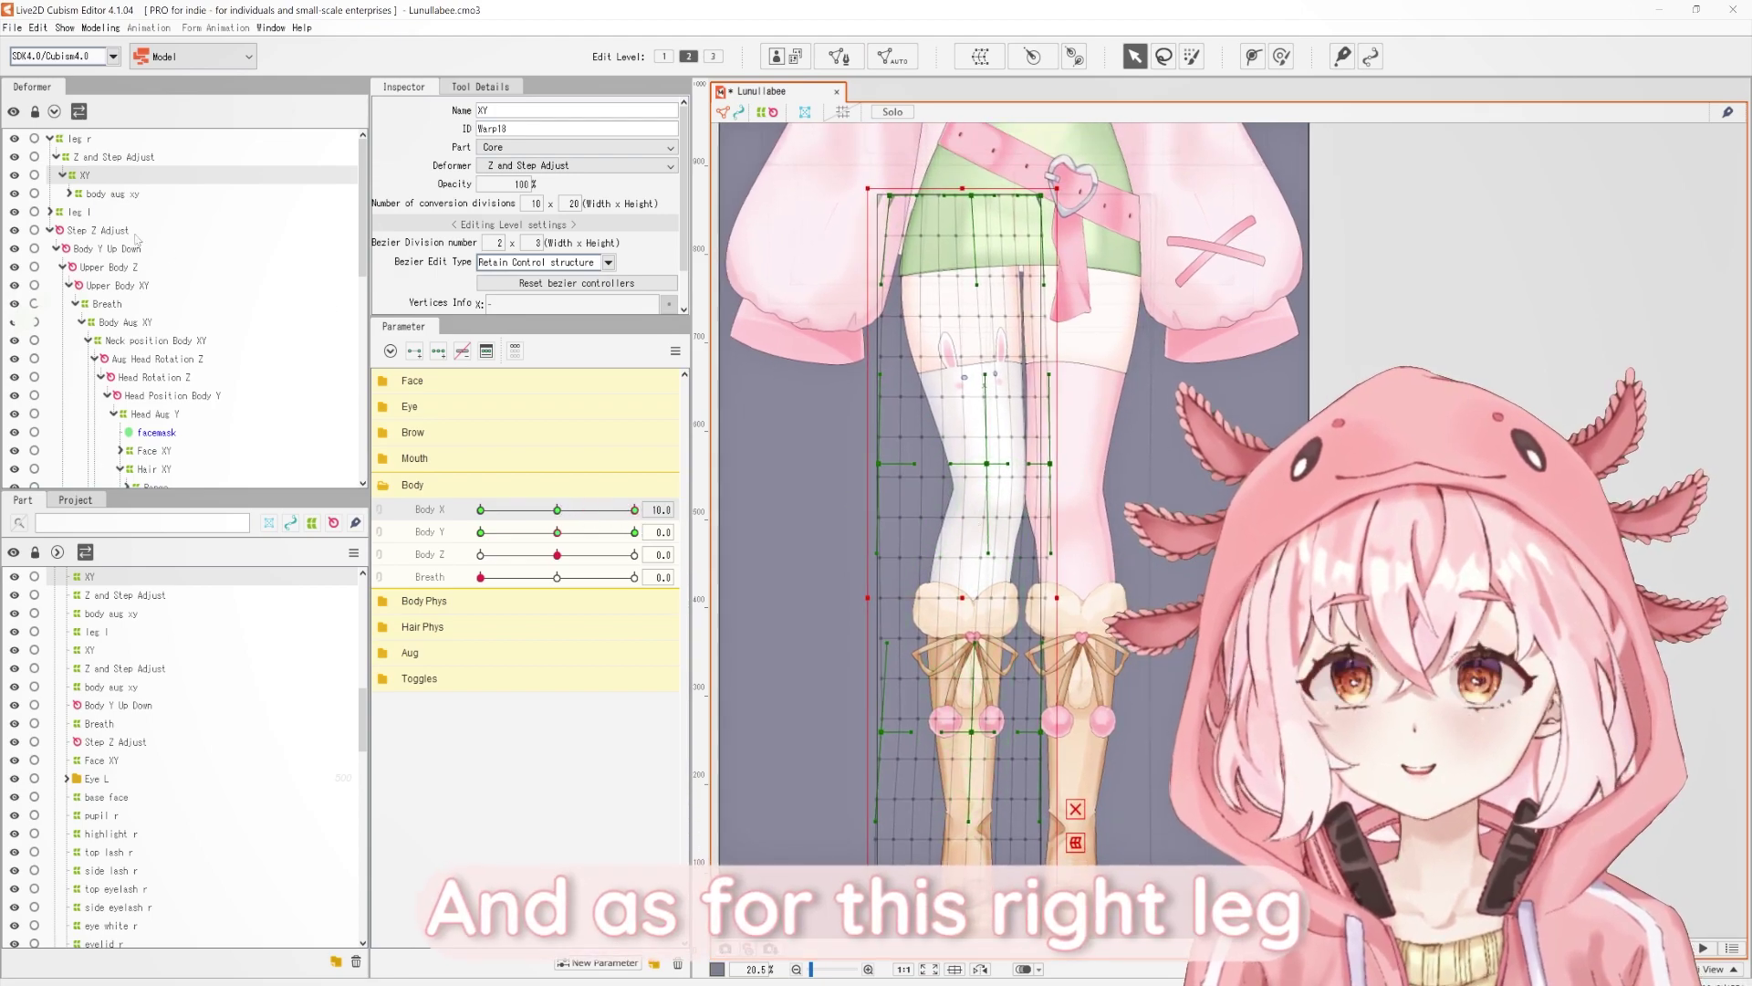
# Expand leg l's deformer hierarchy, select its XY warp deformer, and sweep Body X to 10 to examine that leg's bend.
pyautogui.doubleClick(91, 211)
pyautogui.doubleClick(101, 230)
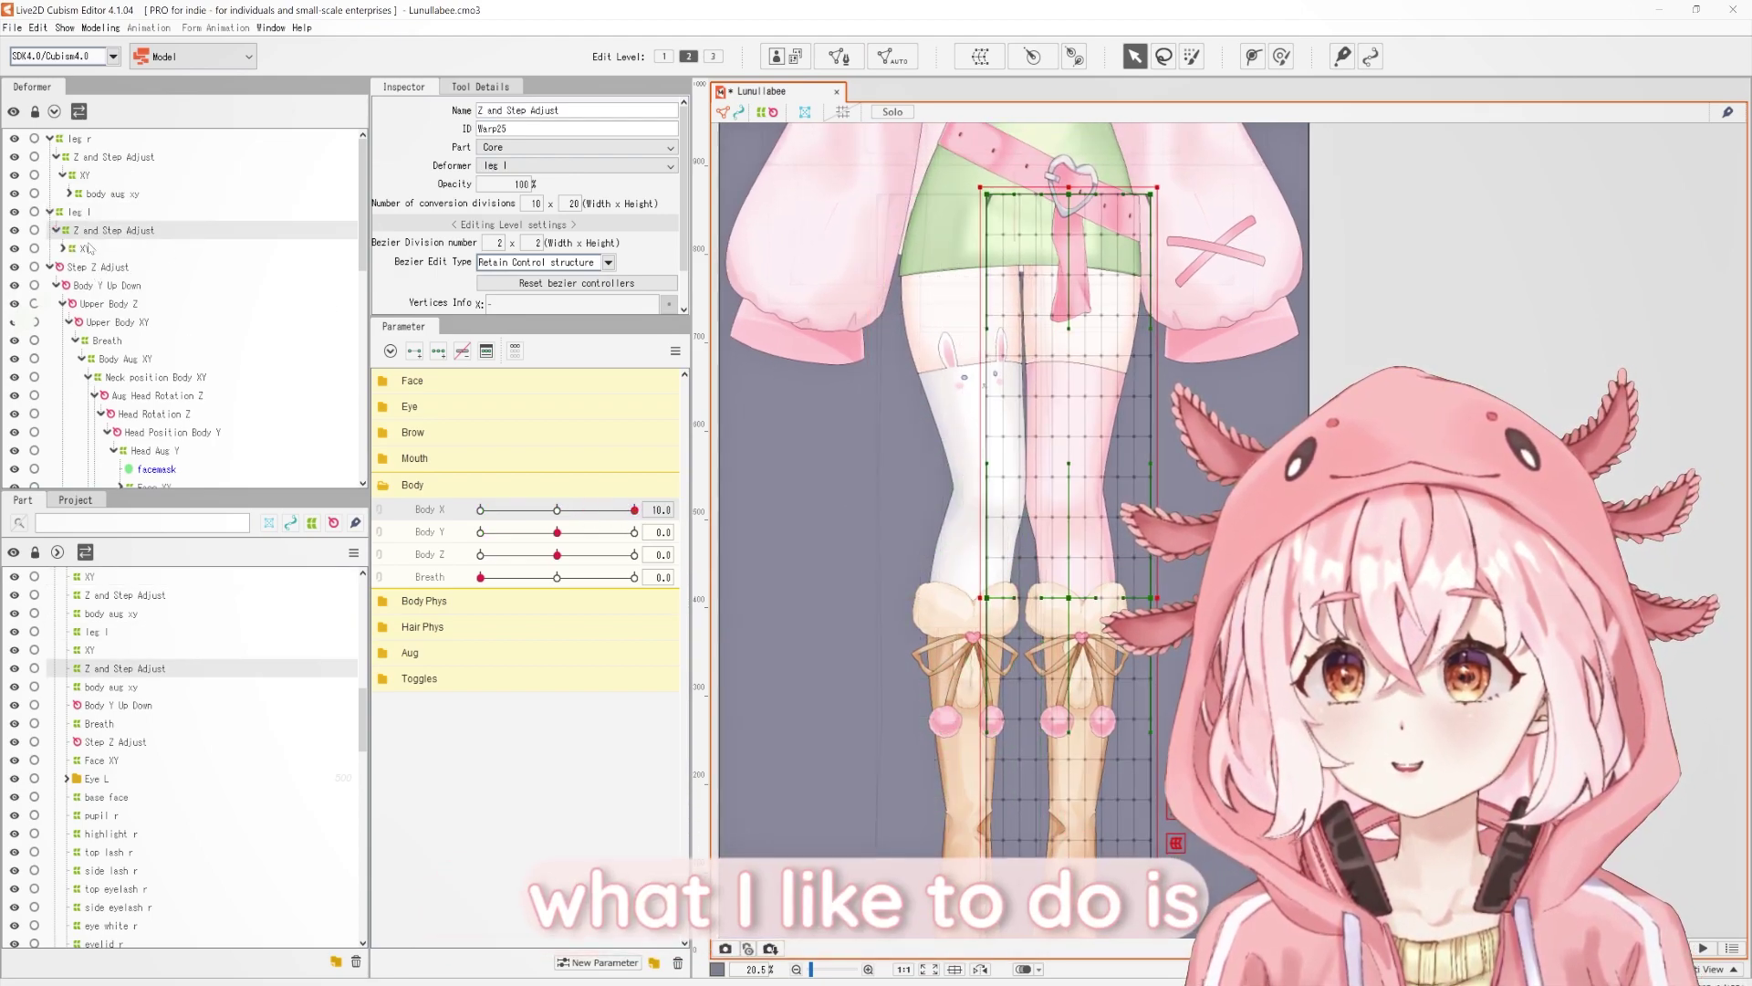
pyautogui.click(101, 248)
pyautogui.moveTo(1099, 517); pyautogui.dragTo(1059, 484)
pyautogui.moveTo(563, 510); pyautogui.dragTo(634, 531)
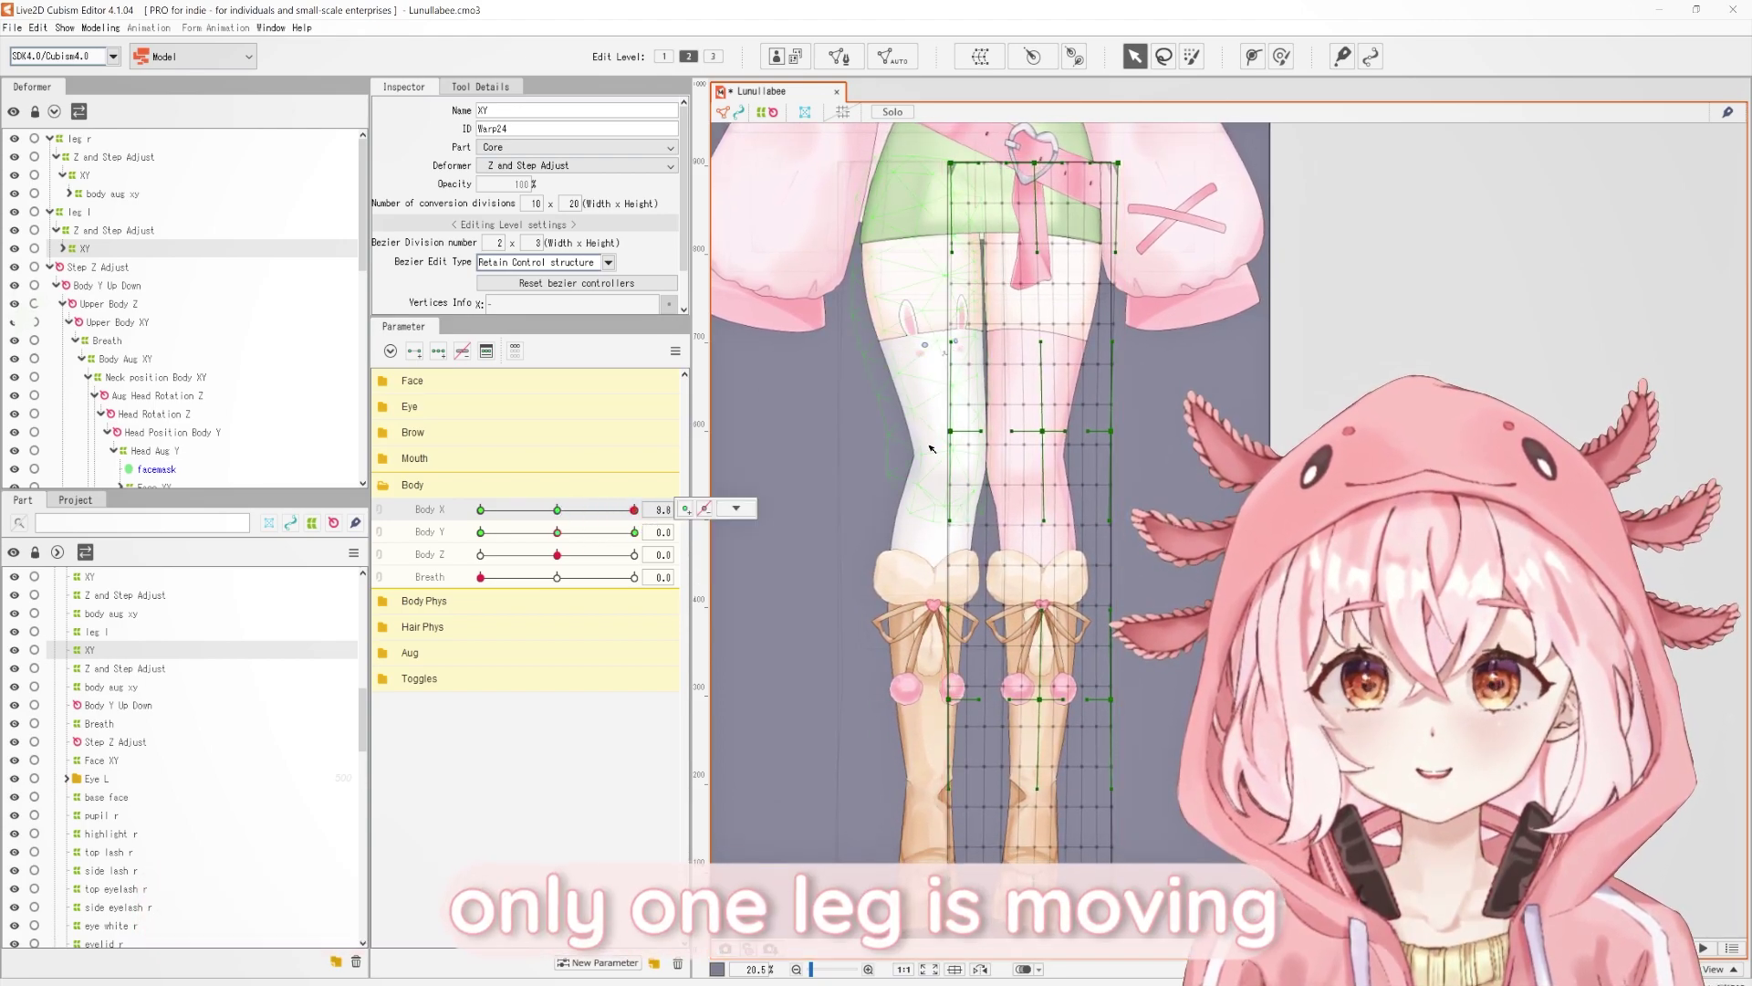
pyautogui.moveTo(1038, 439); pyautogui.dragTo(1047, 390)
pyautogui.moveTo(563, 510); pyautogui.dragTo(636, 538)
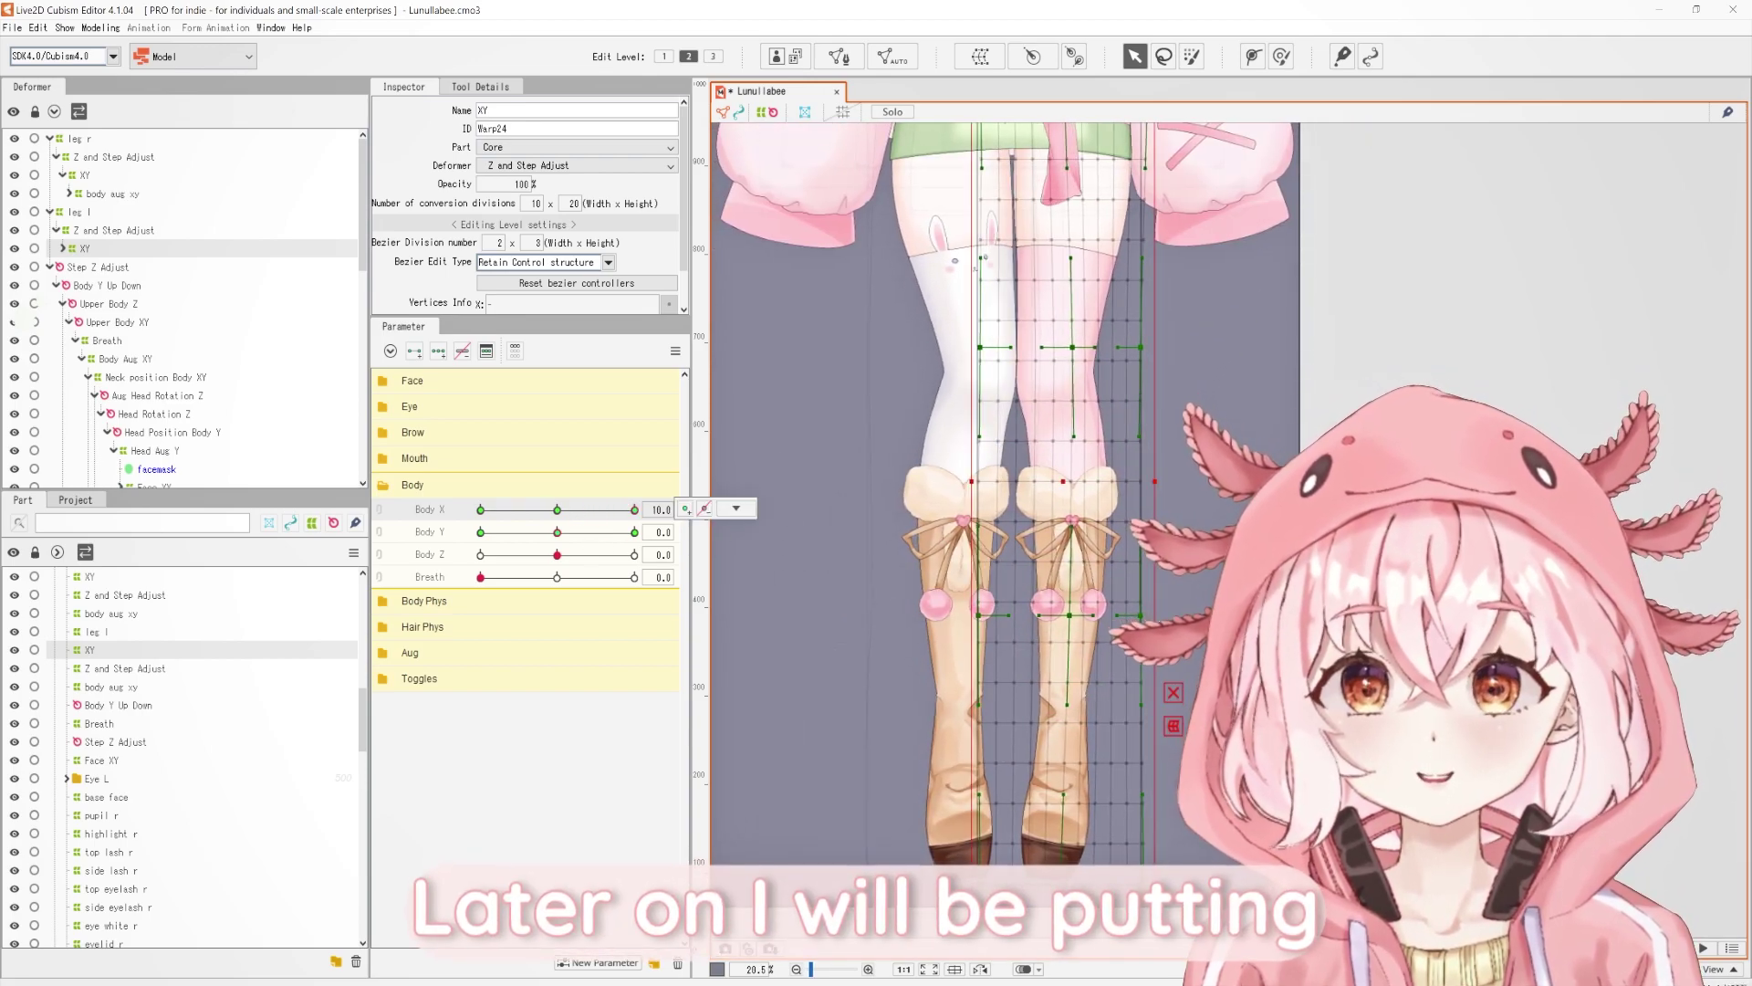
# Move Body X to -10 to examine both legs turned the other way, then return it to 0.
pyautogui.scroll(2, 1137, 545)
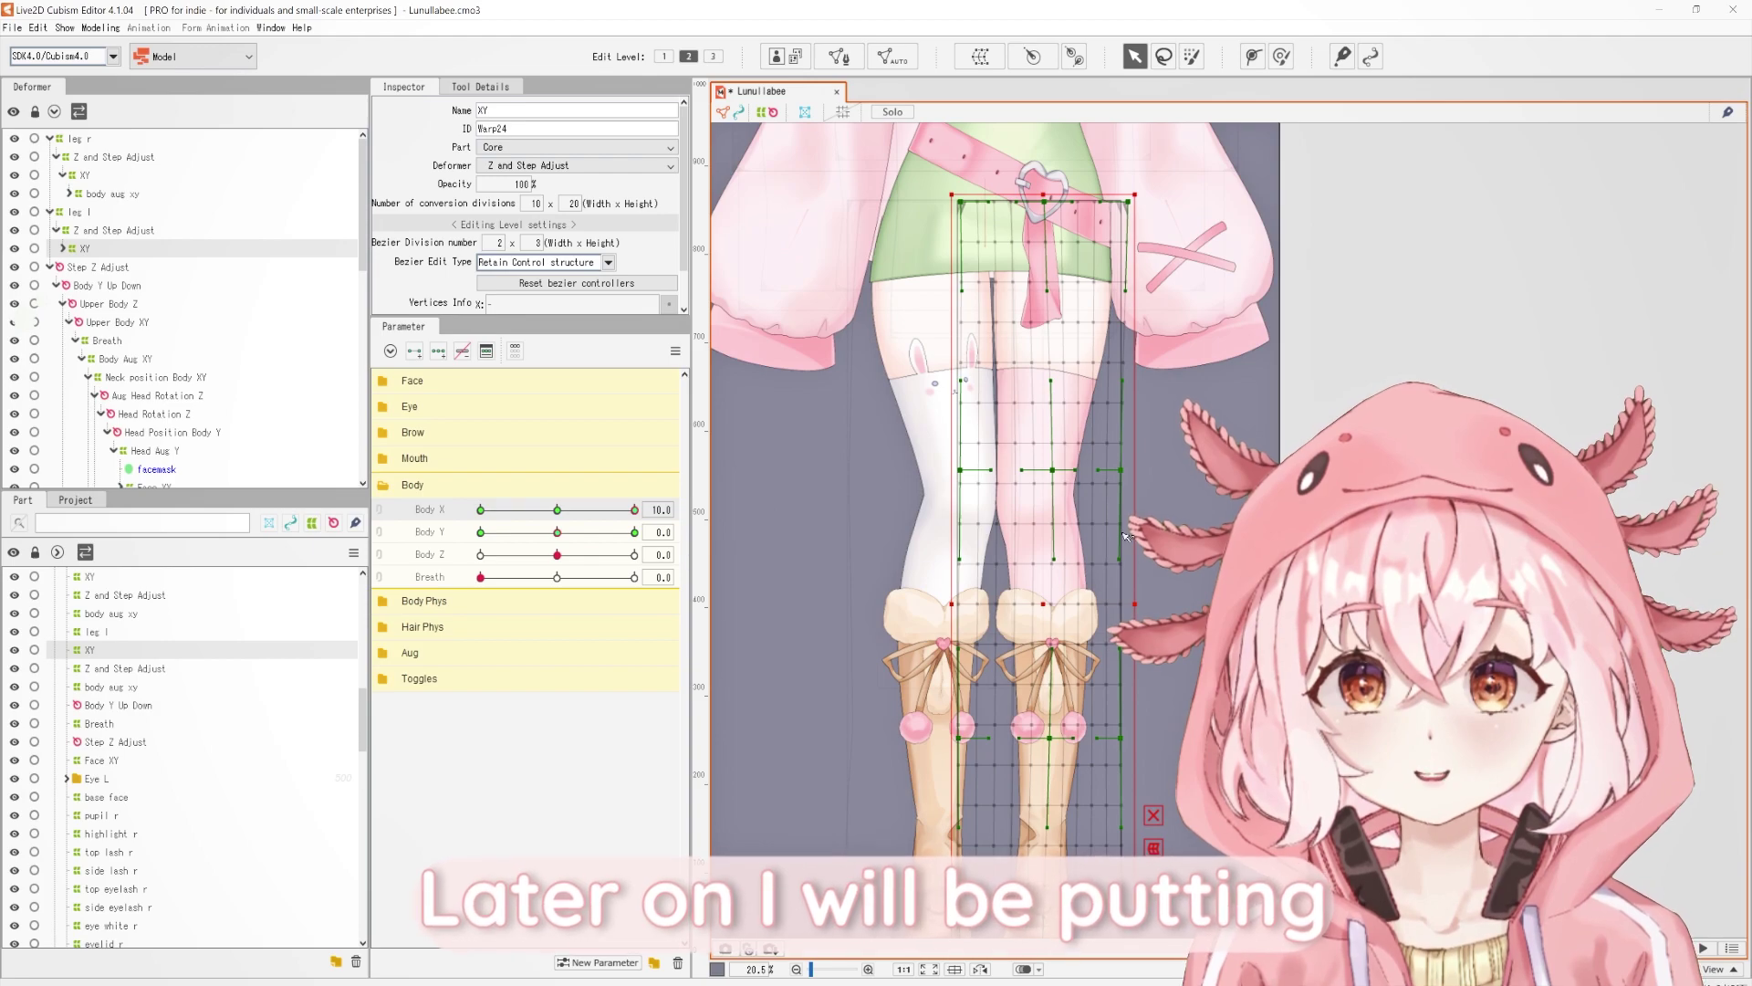
pyautogui.scroll(-3, 1077, 517)
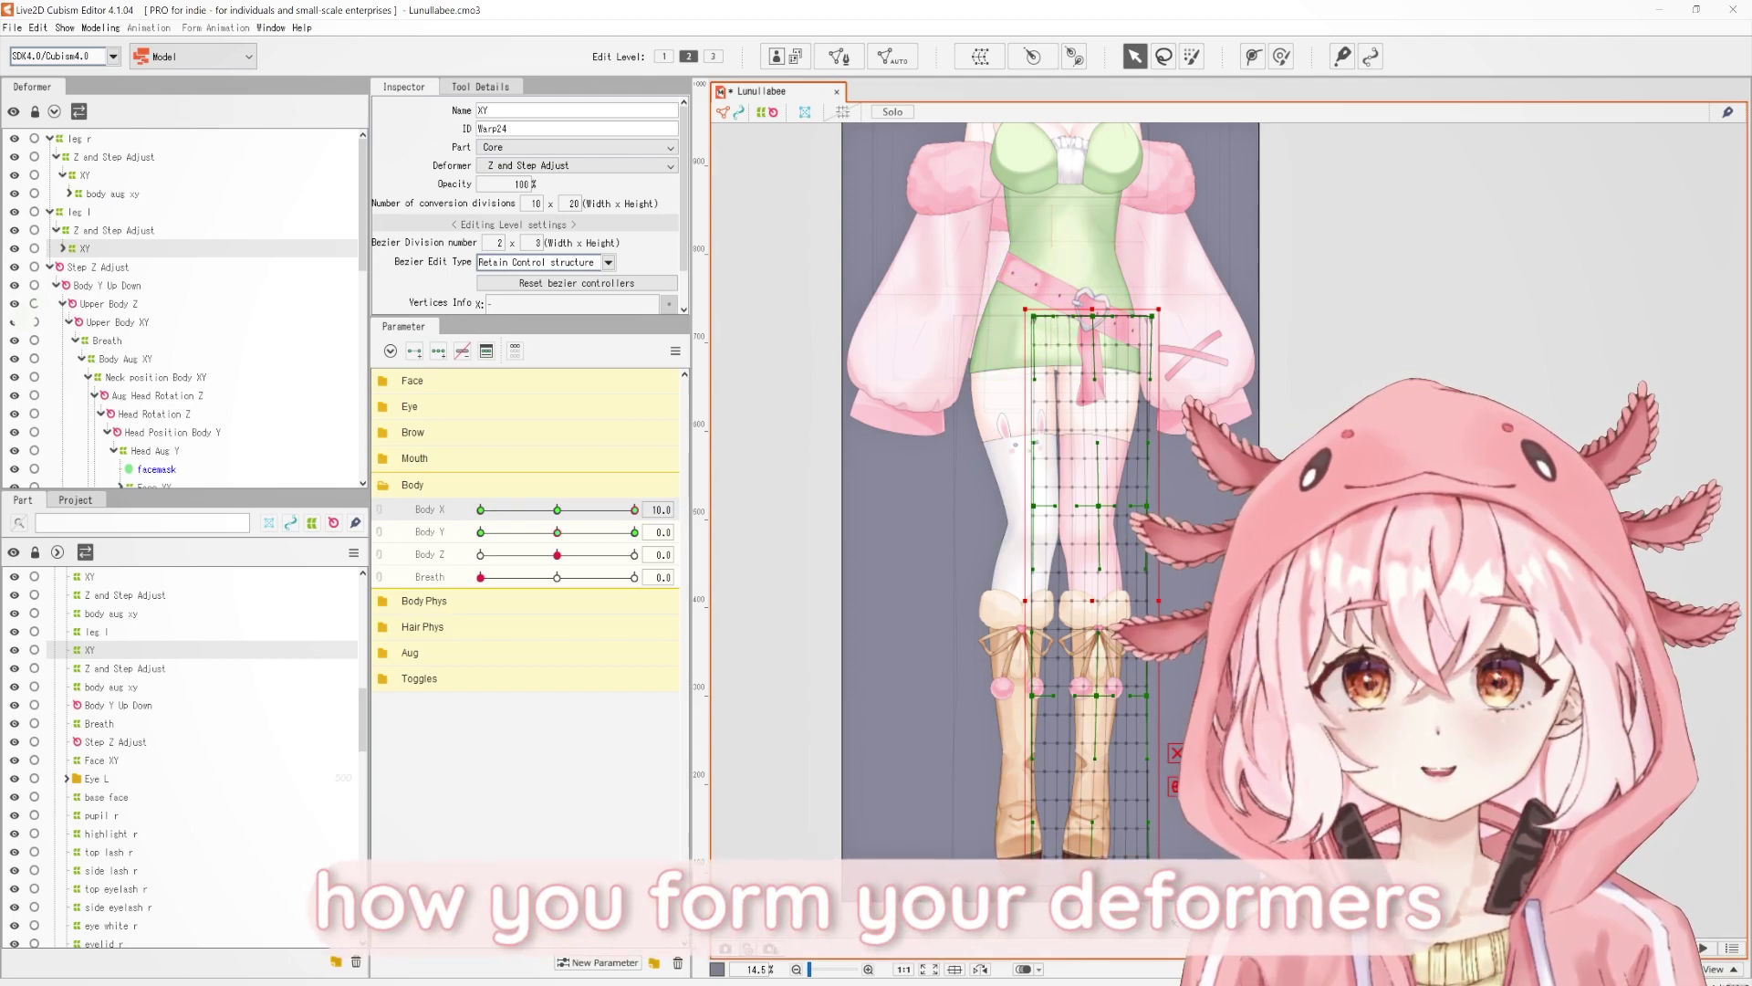
pyautogui.scroll(3, 1108, 573)
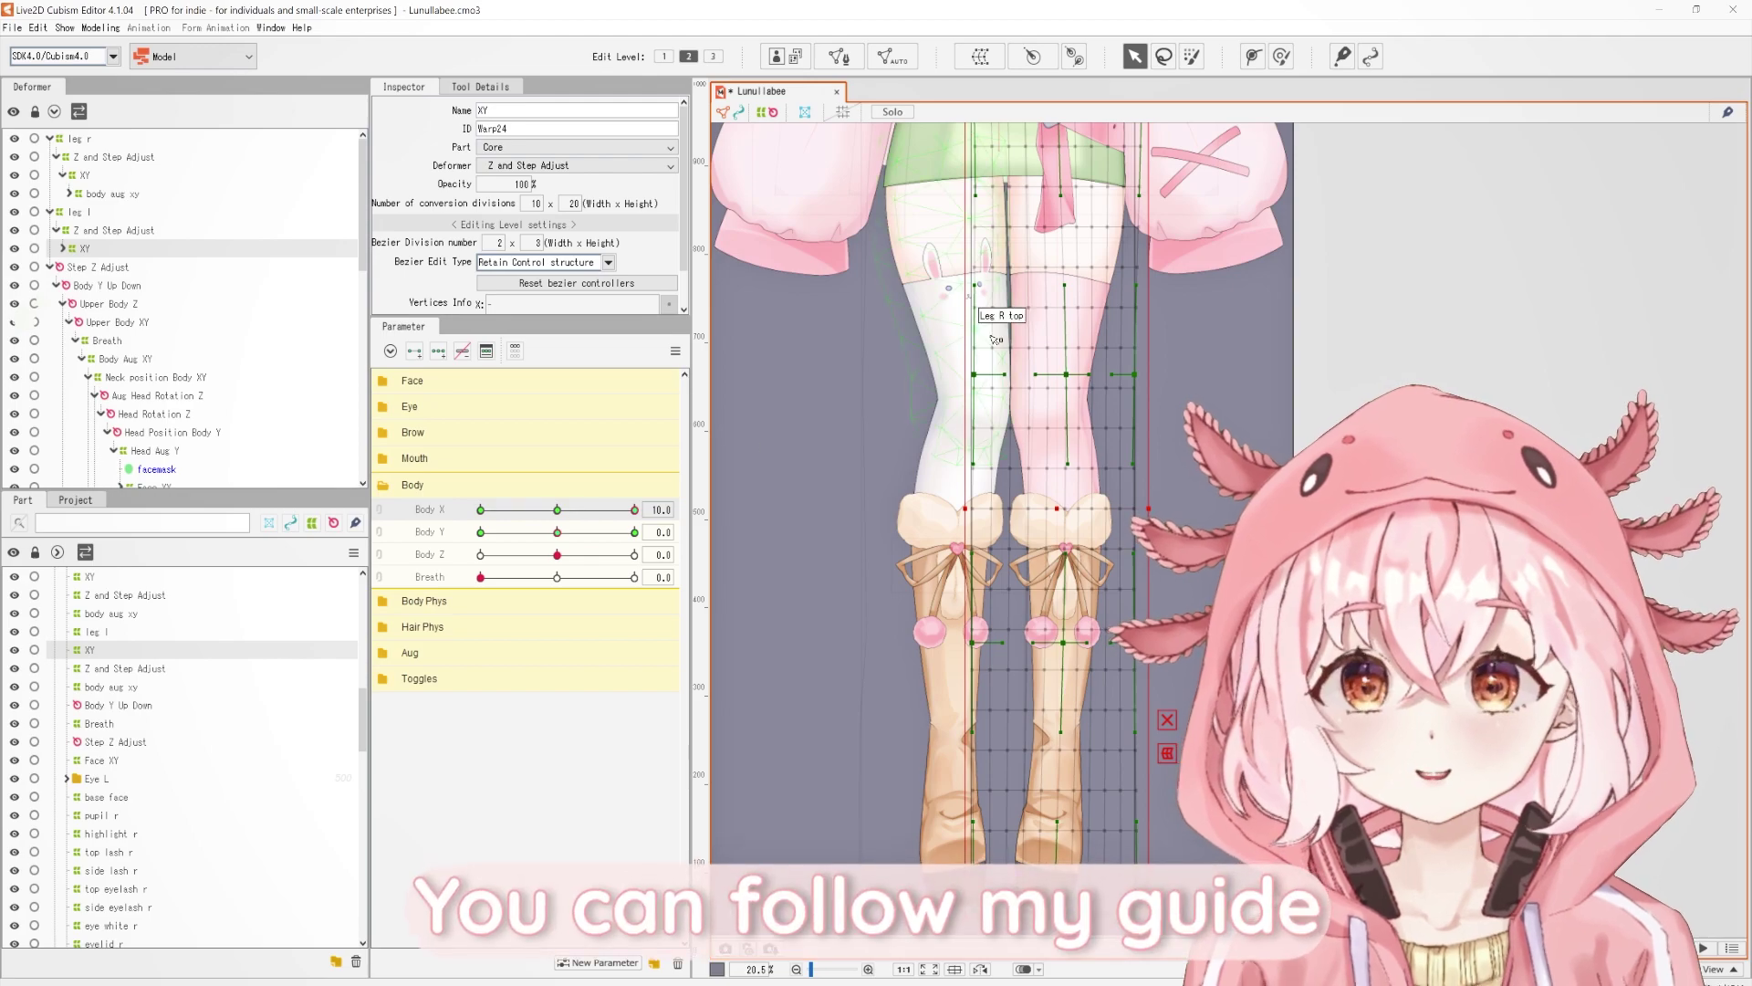
pyautogui.scroll(-3, 1070, 387)
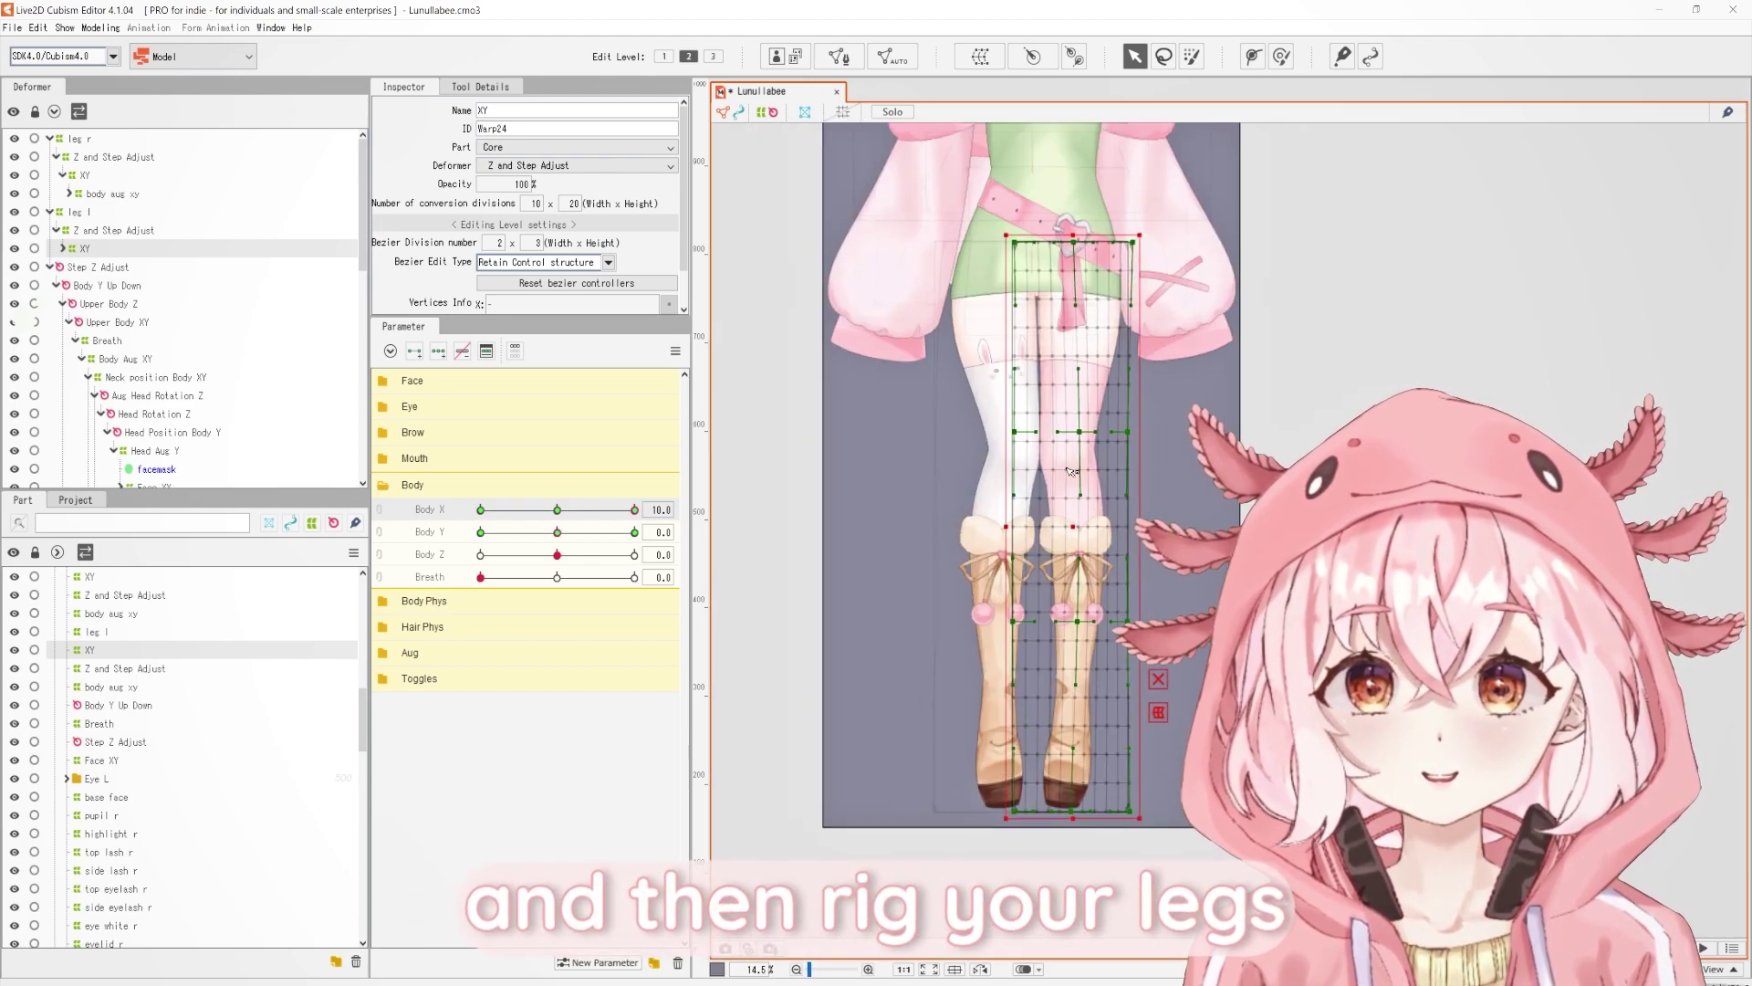
pyautogui.moveTo(622, 509); pyautogui.dragTo(439, 535)
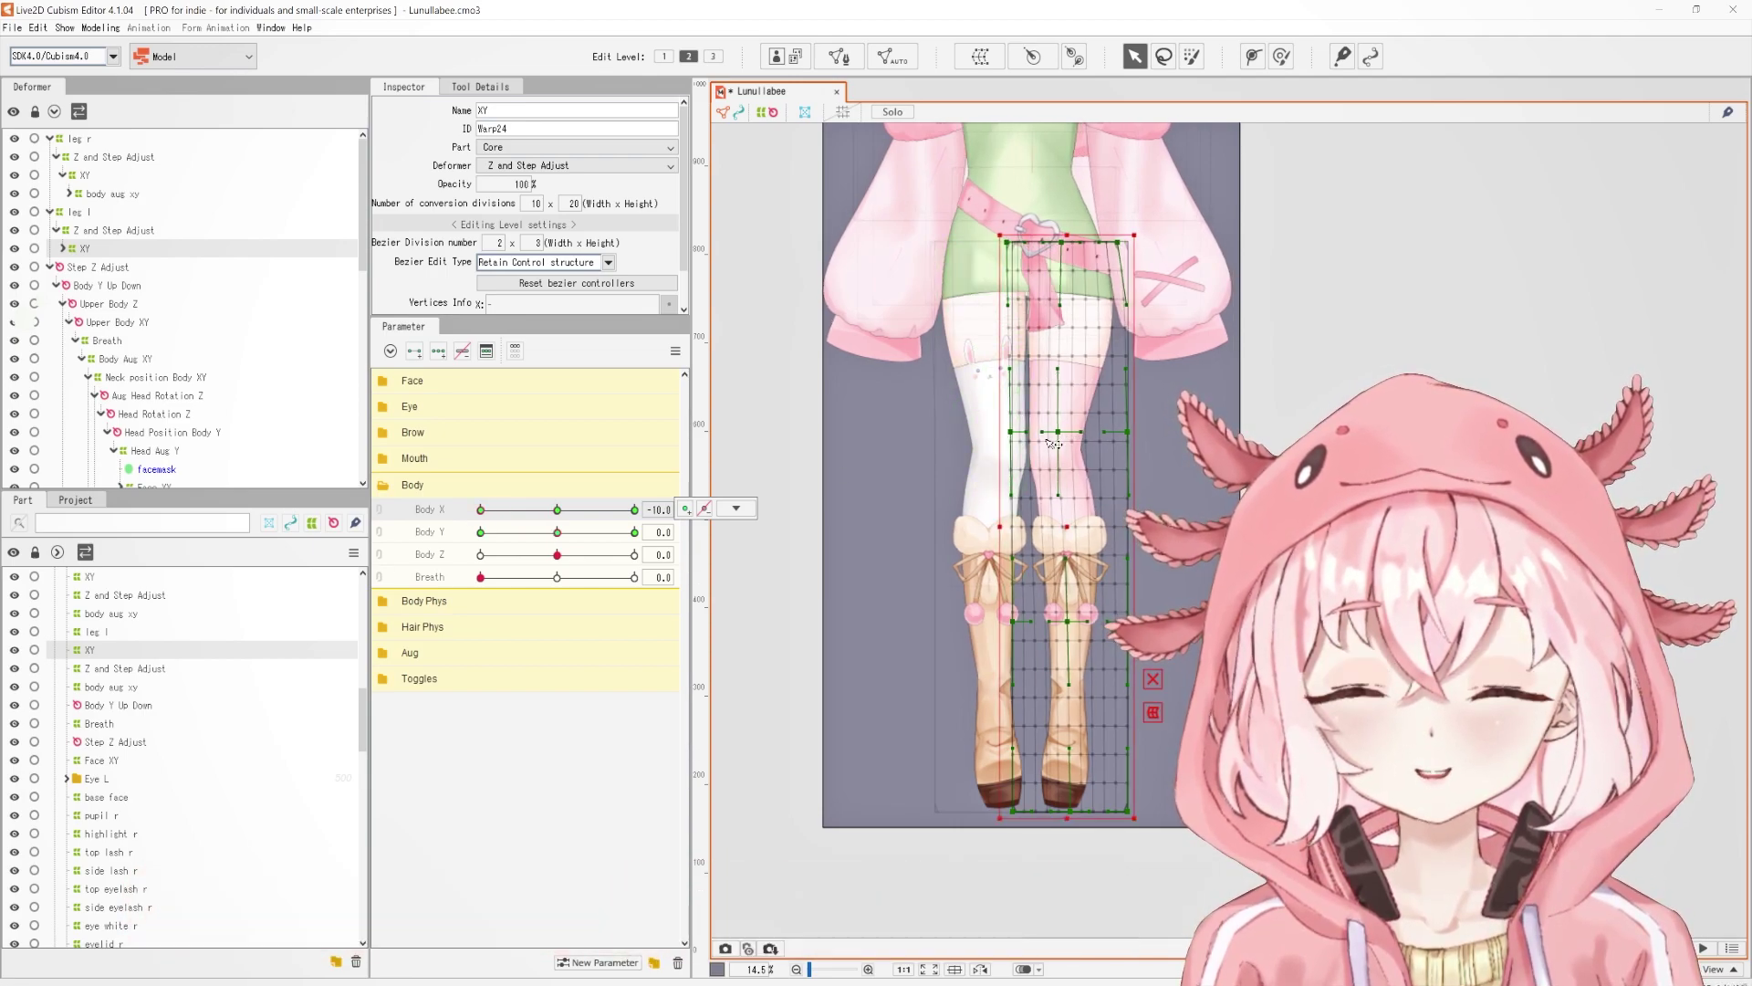
pyautogui.moveTo(1045, 444); pyautogui.dragTo(1012, 476)
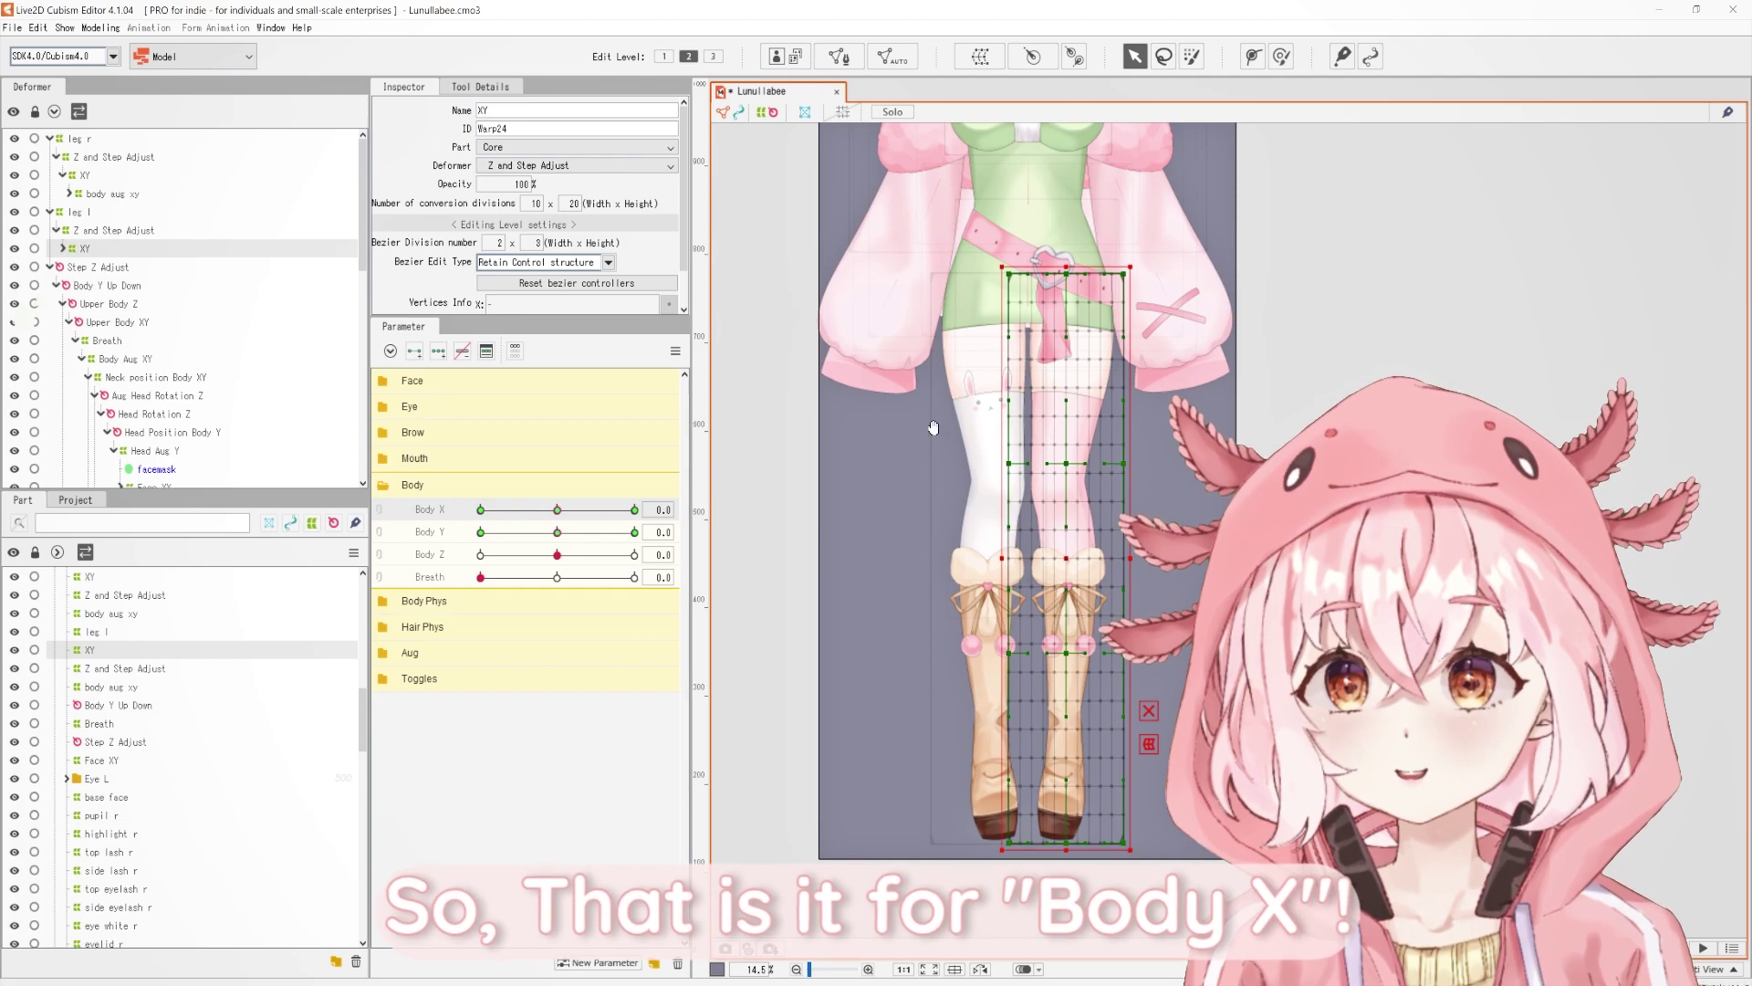
pyautogui.scroll(-3, 919, 512)
pyautogui.moveTo(940, 516); pyautogui.dragTo(952, 477)
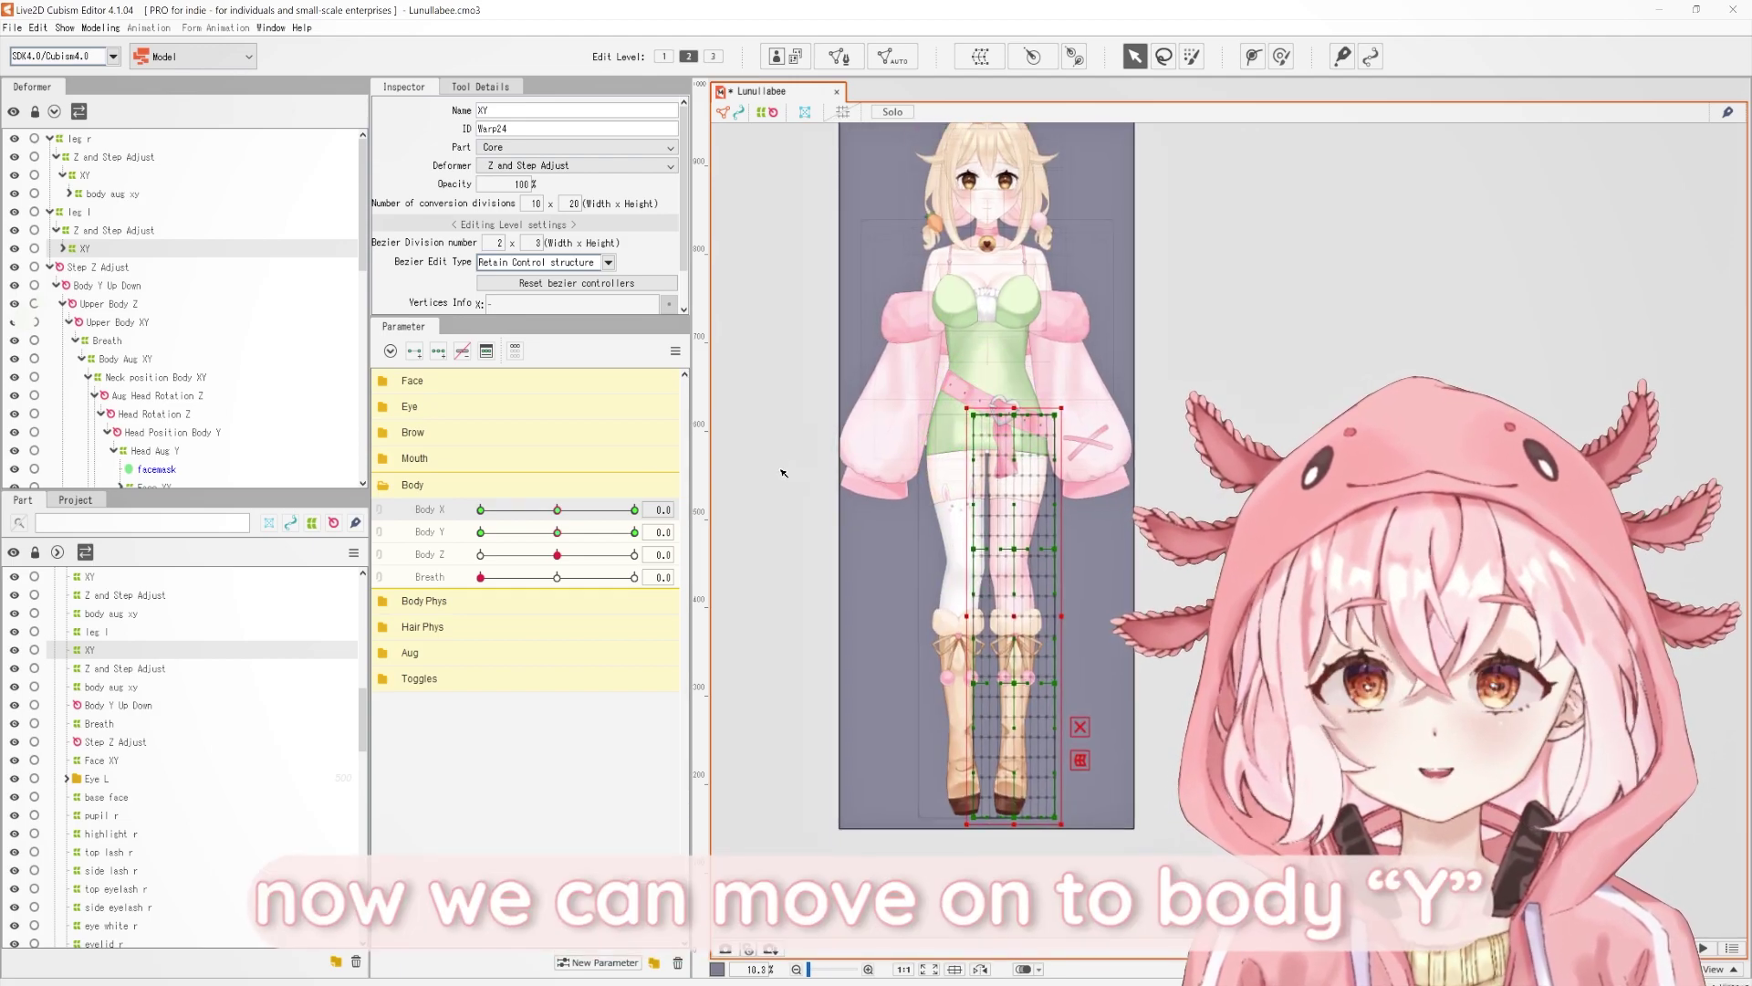
# Deselect the deformer and raise Body Y to 10 to examine how the hips and thighs move.
pyautogui.click(1174, 417)
pyautogui.scroll(4, 927, 247)
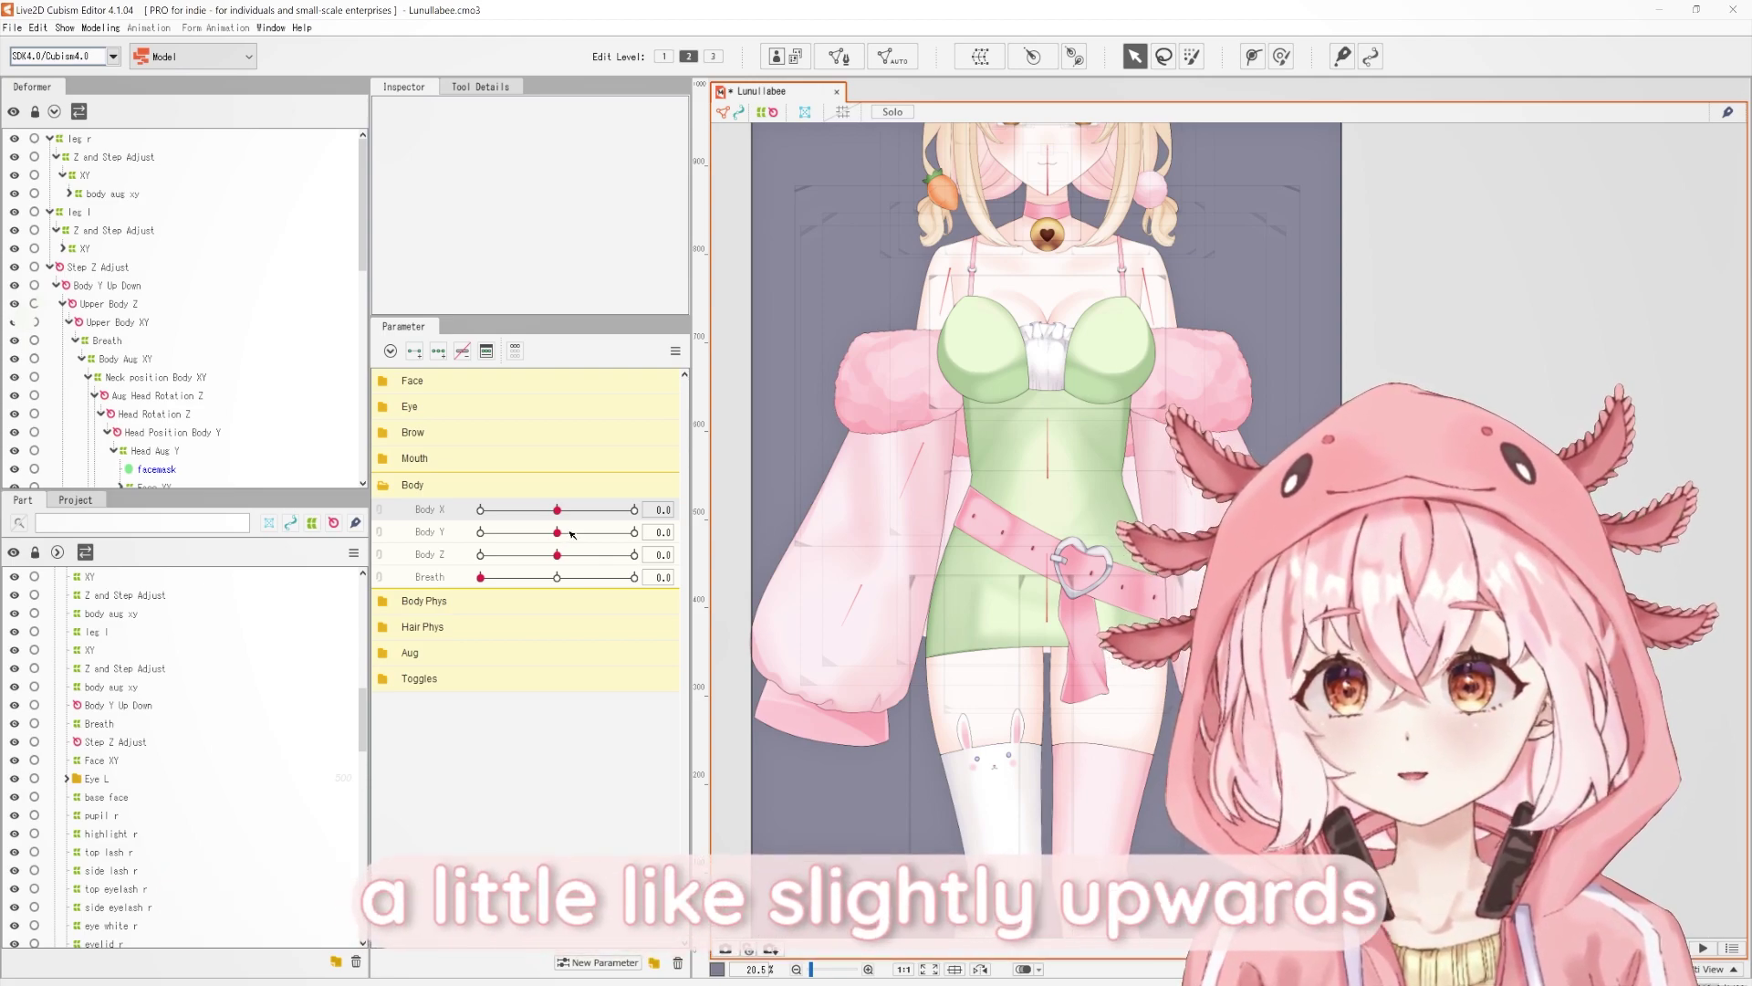
pyautogui.moveTo(559, 532); pyautogui.dragTo(637, 538)
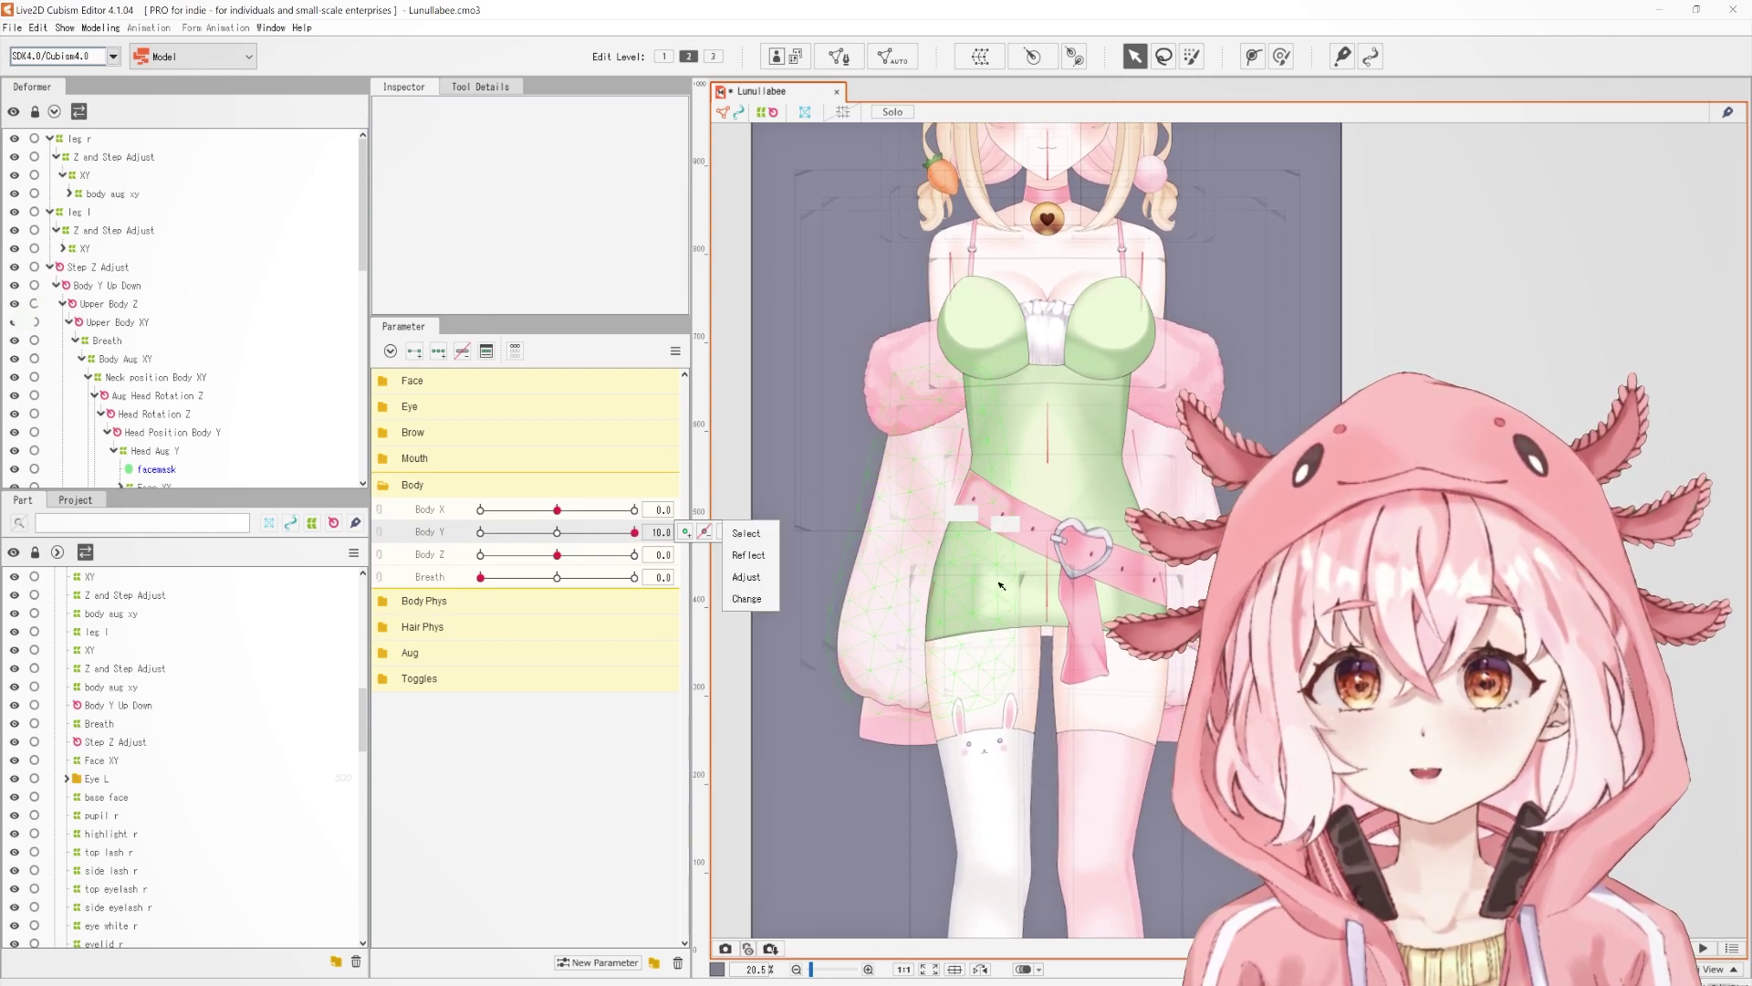
pyautogui.moveTo(1024, 617); pyautogui.dragTo(1032, 332)
pyautogui.moveTo(1071, 471); pyautogui.dragTo(1074, 407)
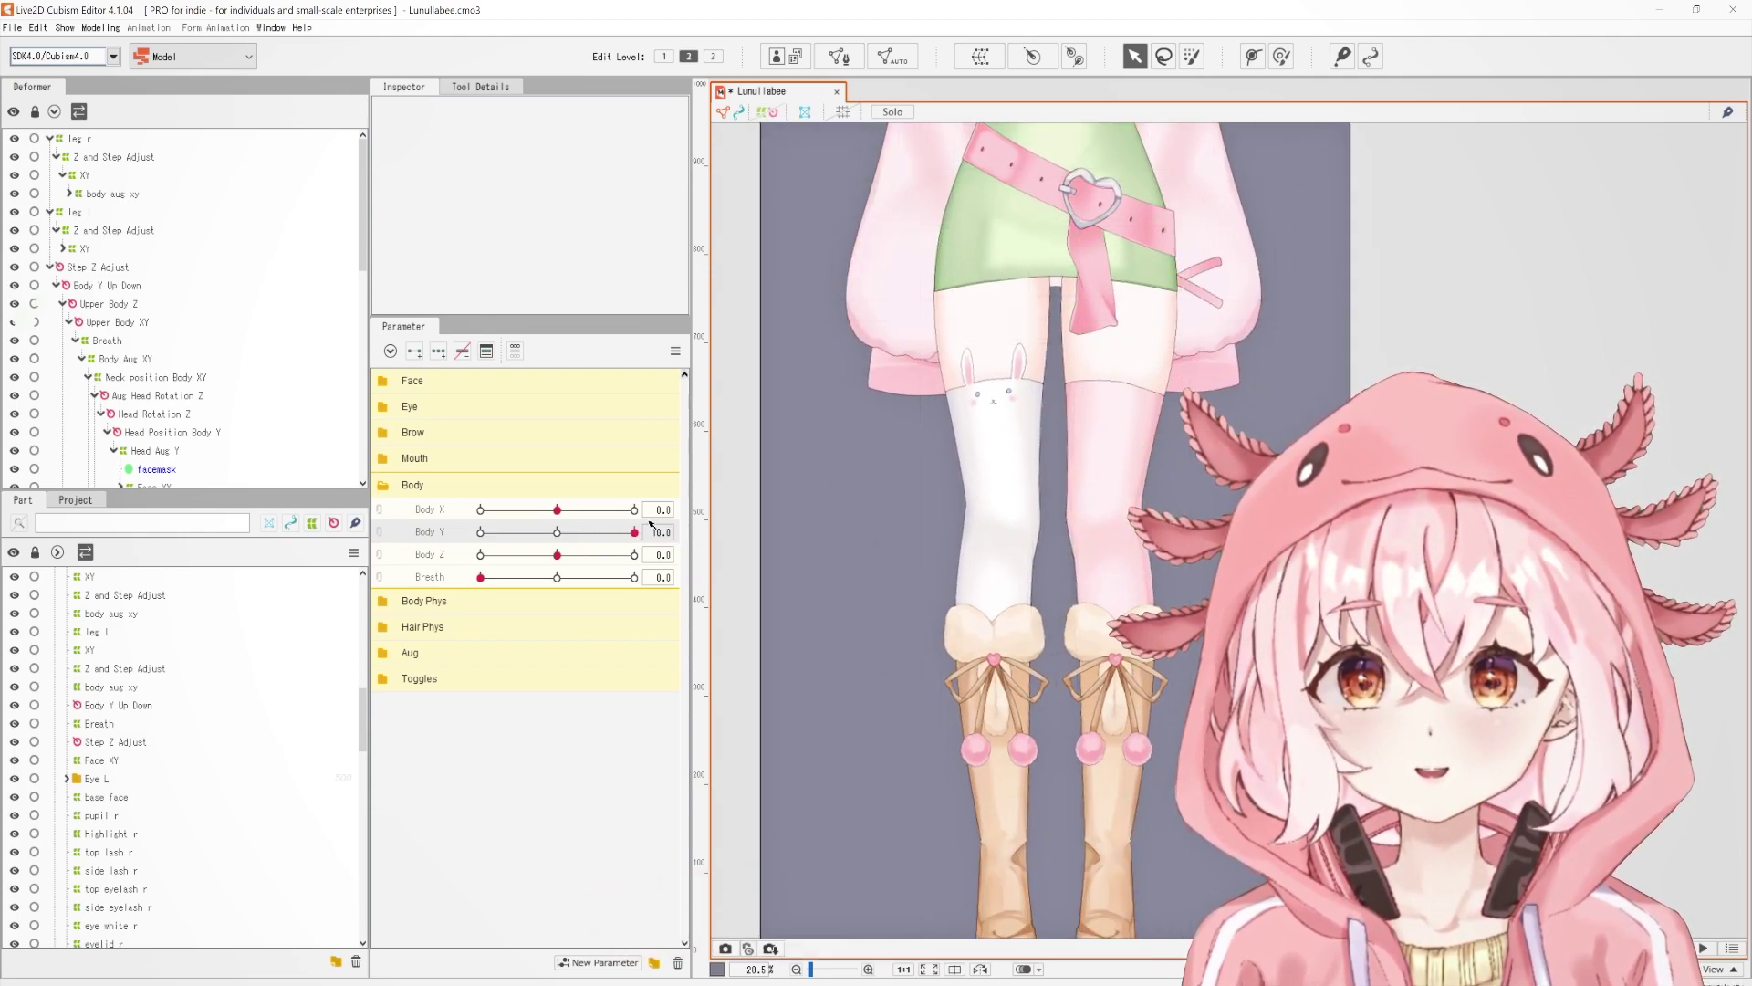
pyautogui.moveTo(559, 534); pyautogui.dragTo(634, 532)
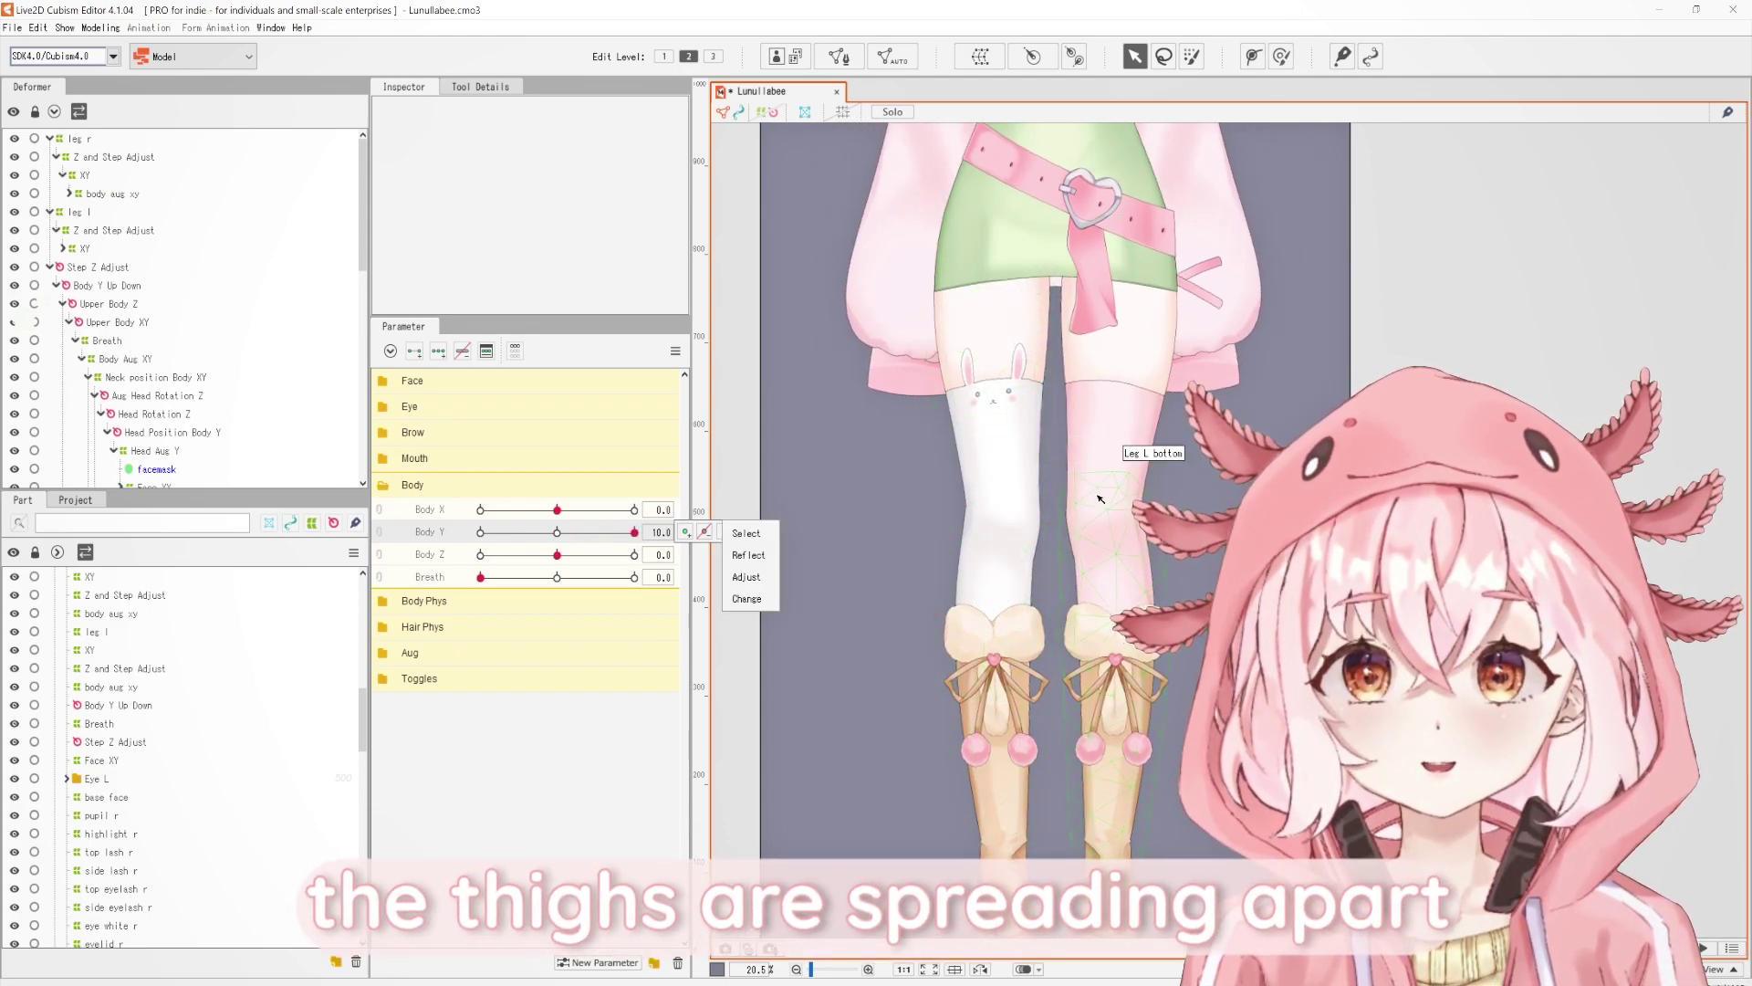
# Sweep Body Y between 0 and 10 with leg r's XY warp deformer selected to examine its knee control points.
pyautogui.click(560, 534)
pyautogui.moveTo(558, 534); pyautogui.dragTo(587, 551)
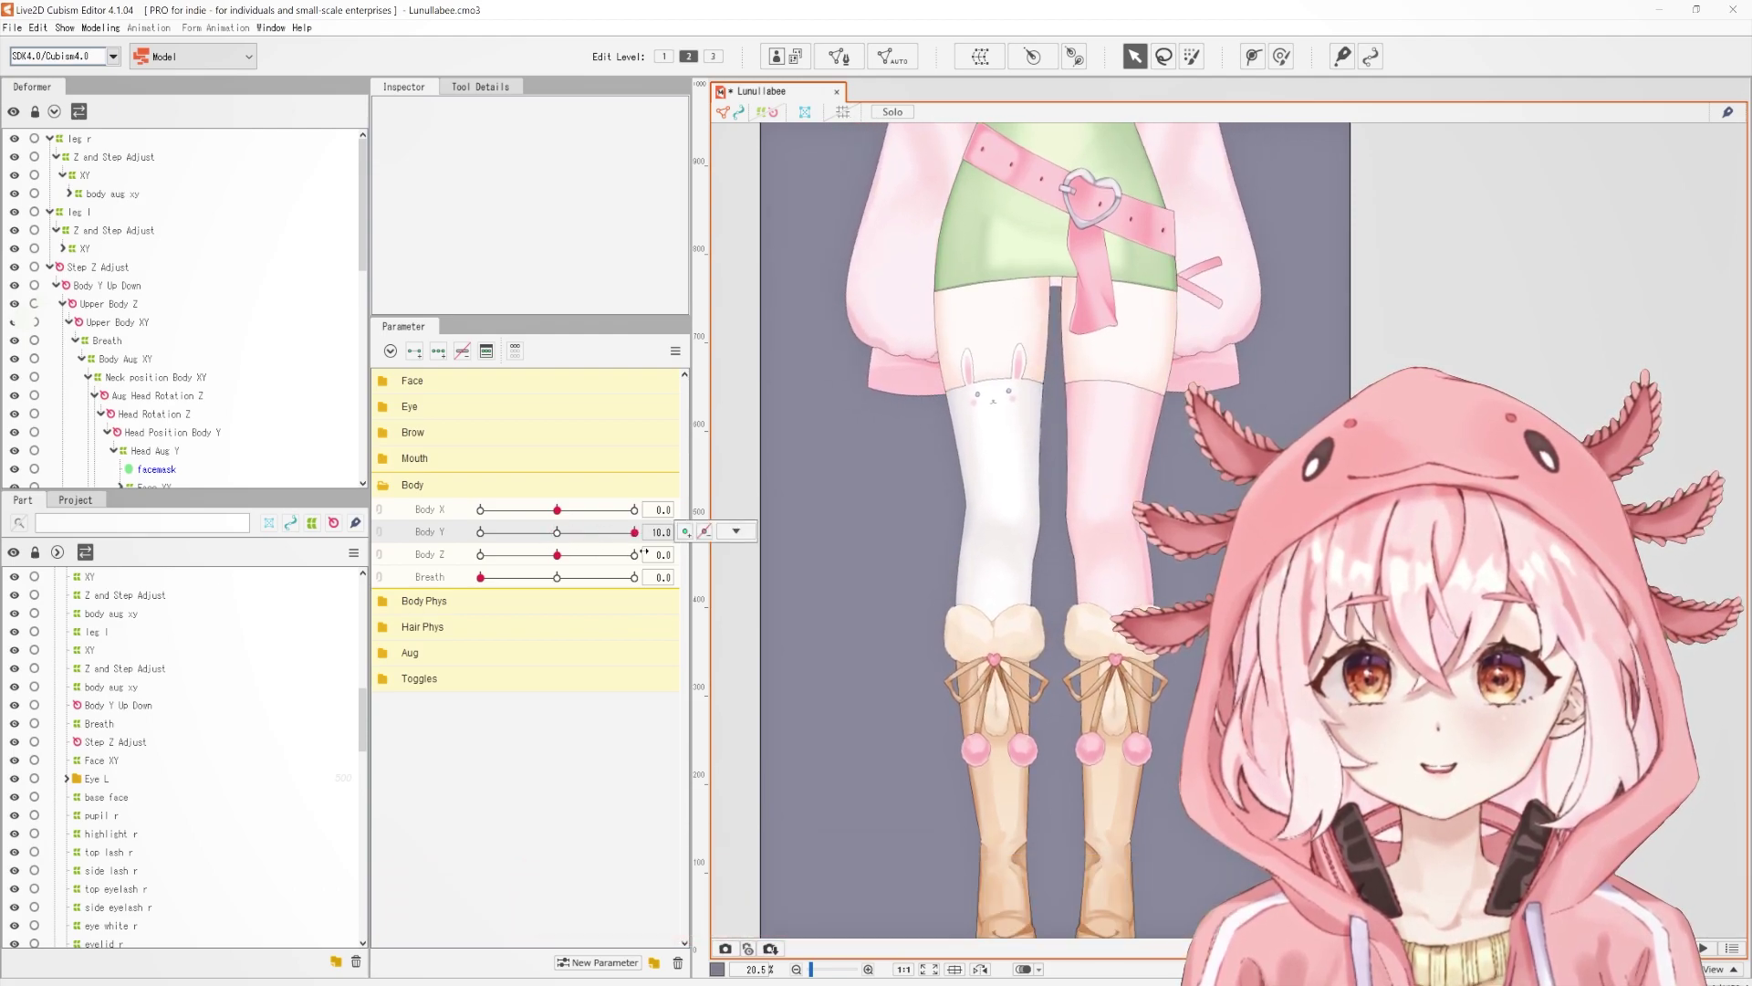
pyautogui.moveTo(647, 547); pyautogui.dragTo(564, 554)
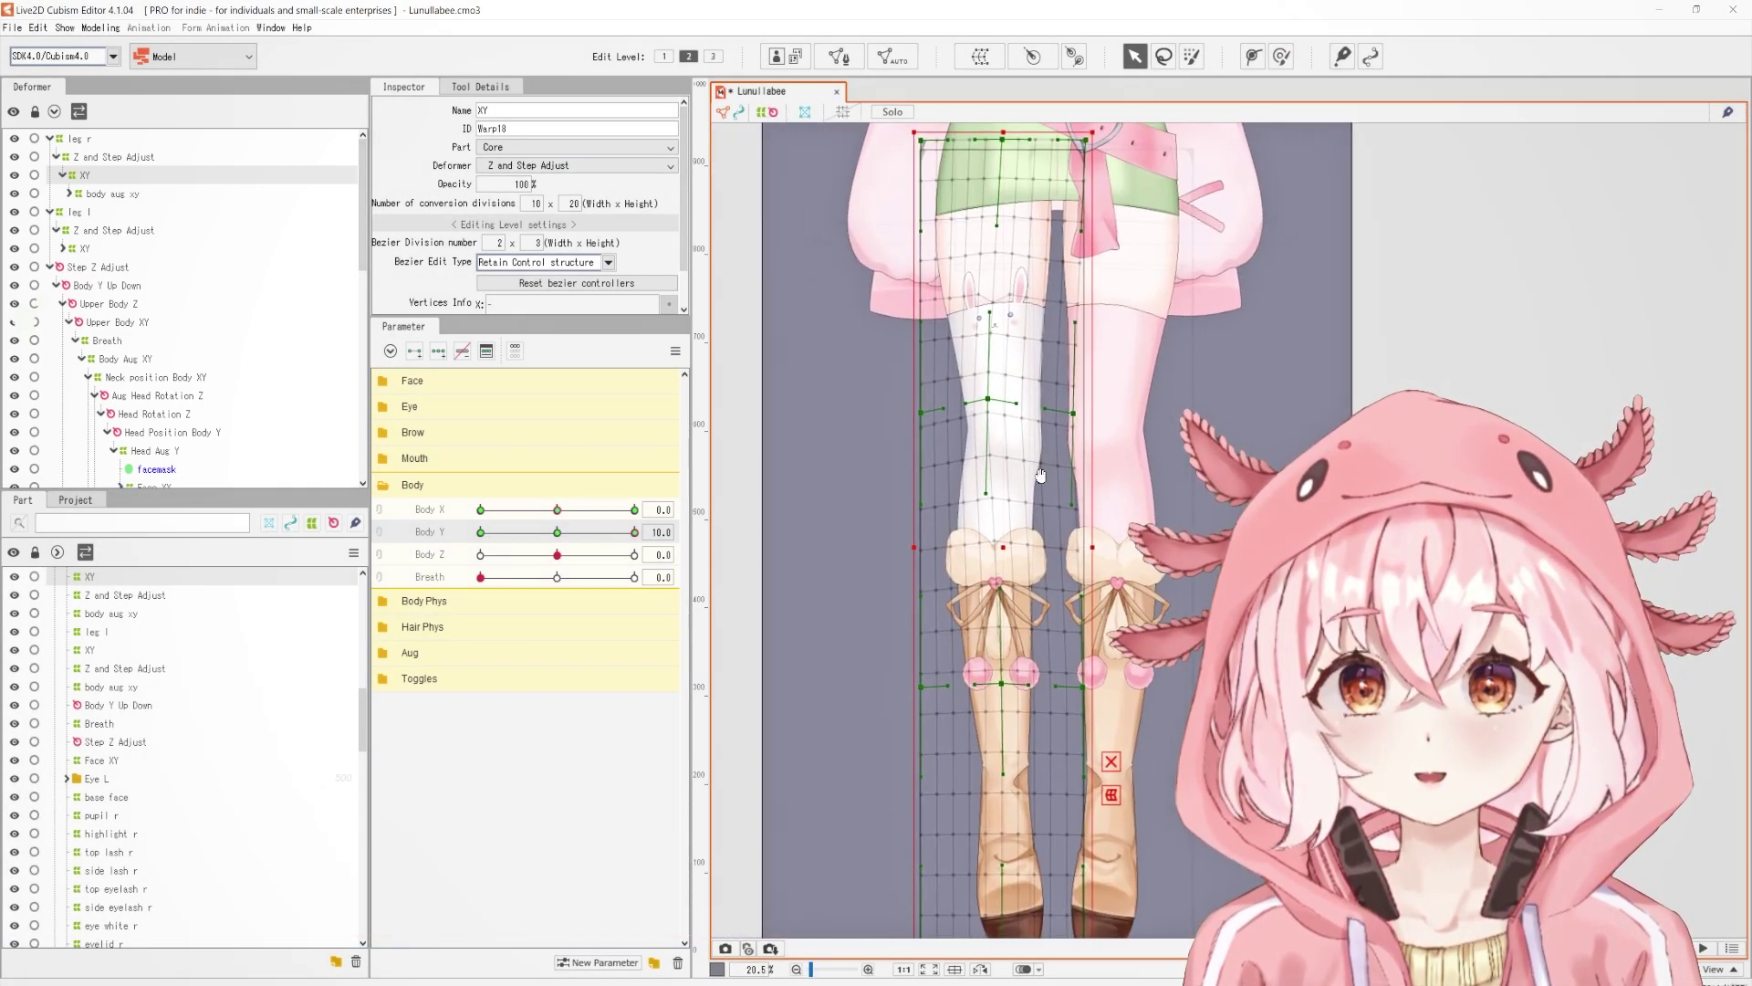
pyautogui.moveTo(634, 532); pyautogui.dragTo(564, 618)
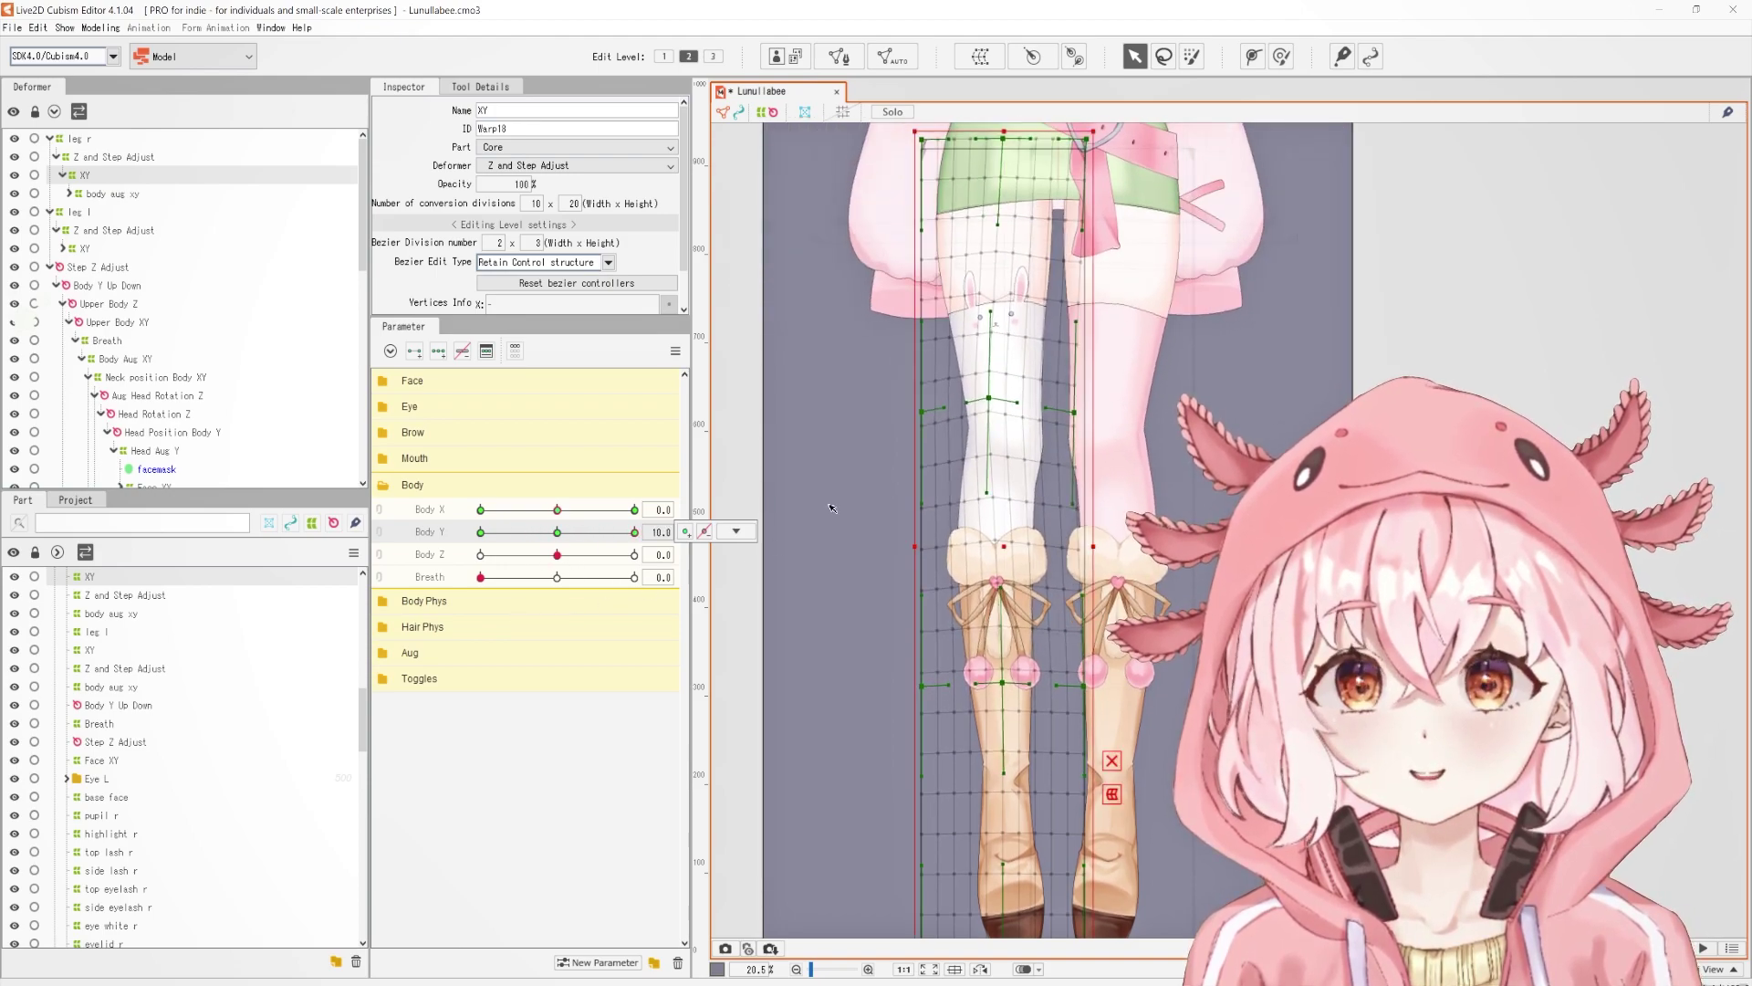
# At Body Y 0, try moving leg r's knee control point upward and outward, then revert the move.
pyautogui.scroll(5, 959, 515)
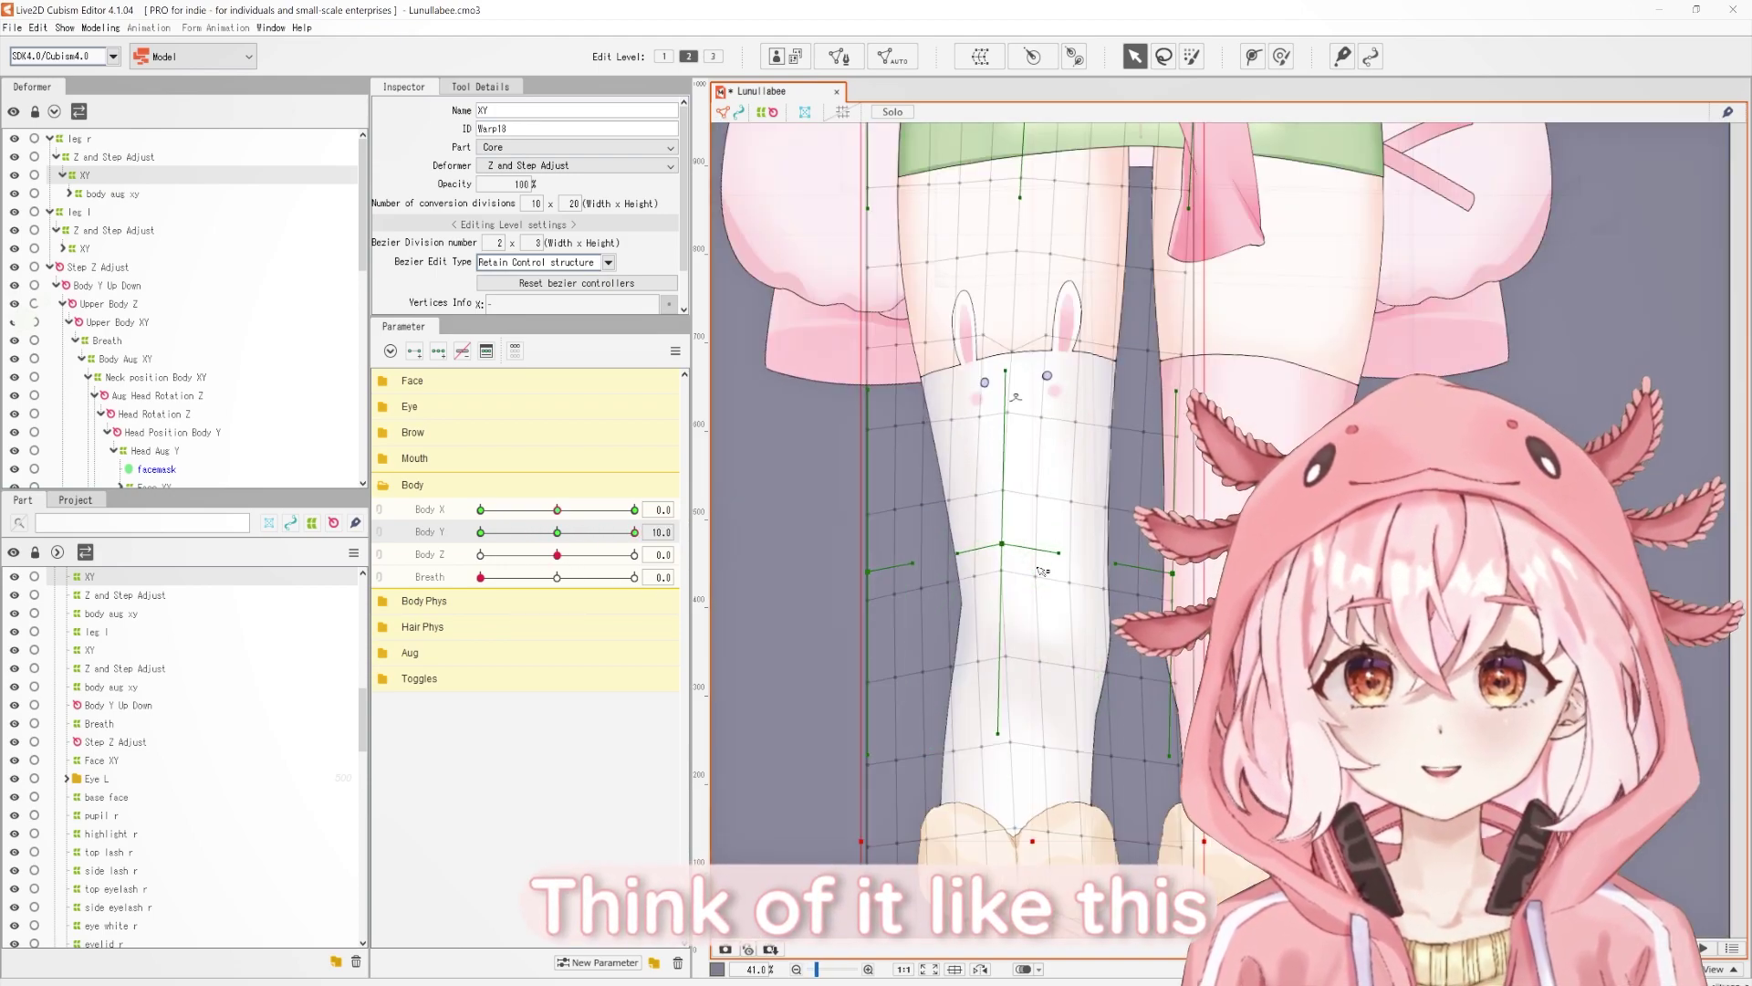
pyautogui.click(559, 533)
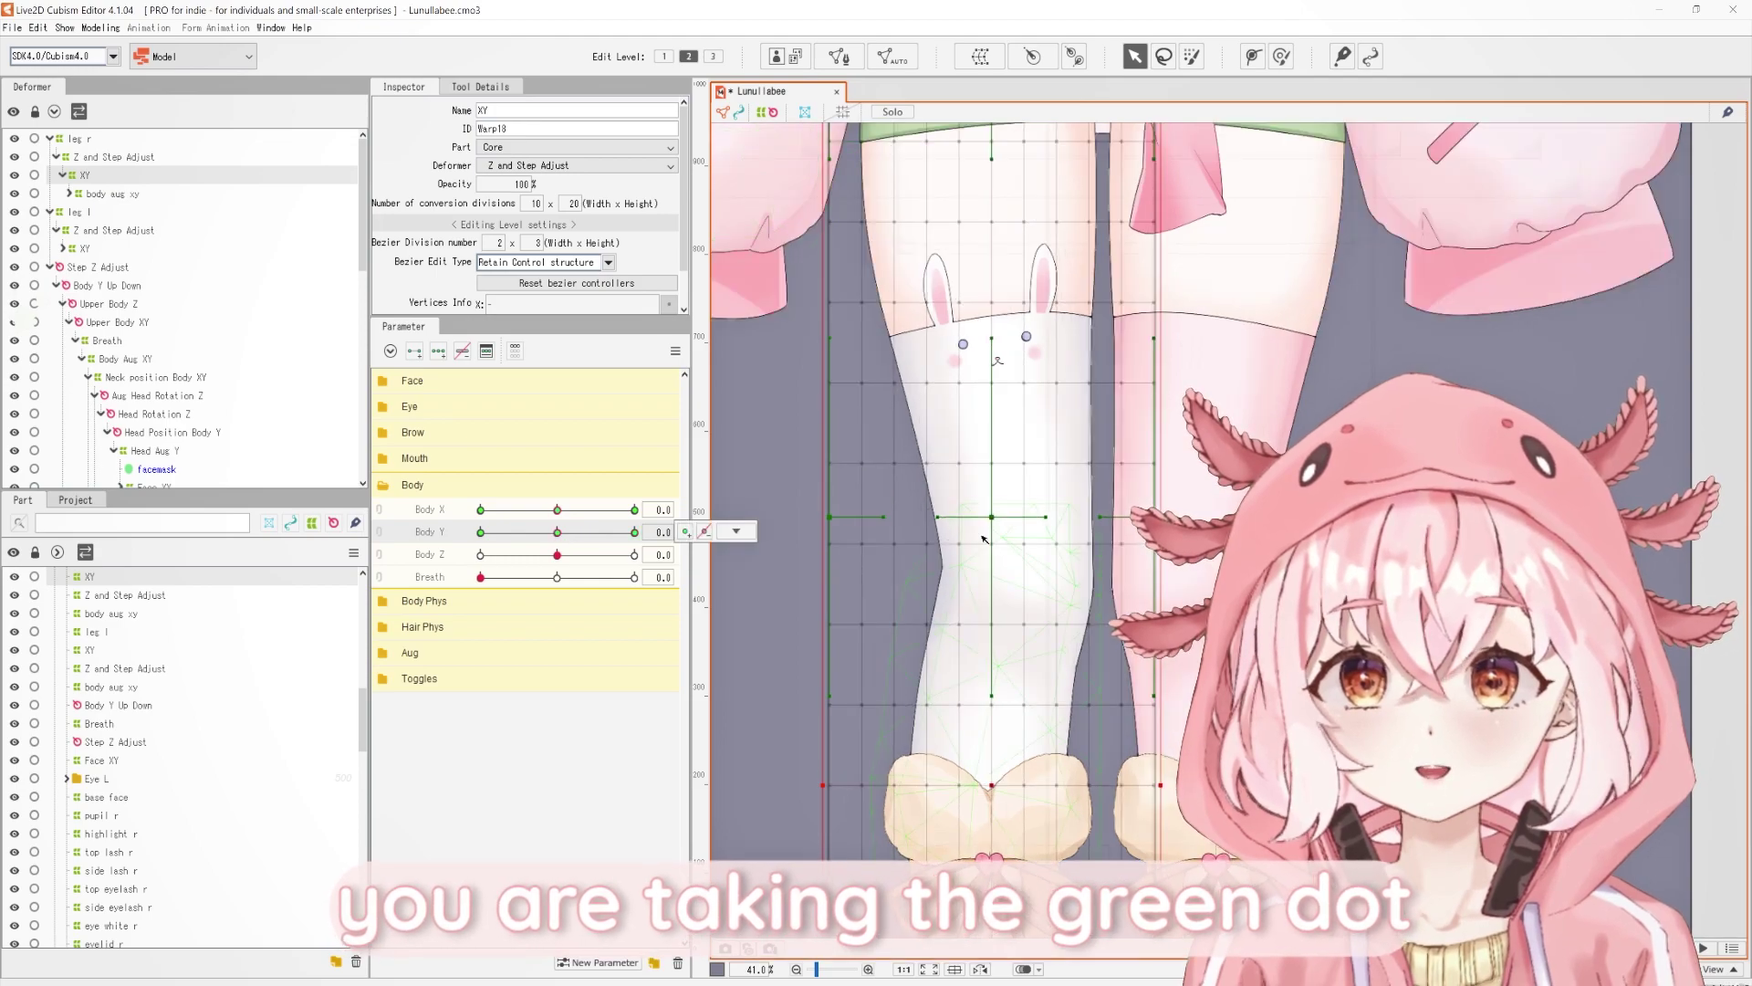
pyautogui.moveTo(999, 525); pyautogui.dragTo(967, 461)
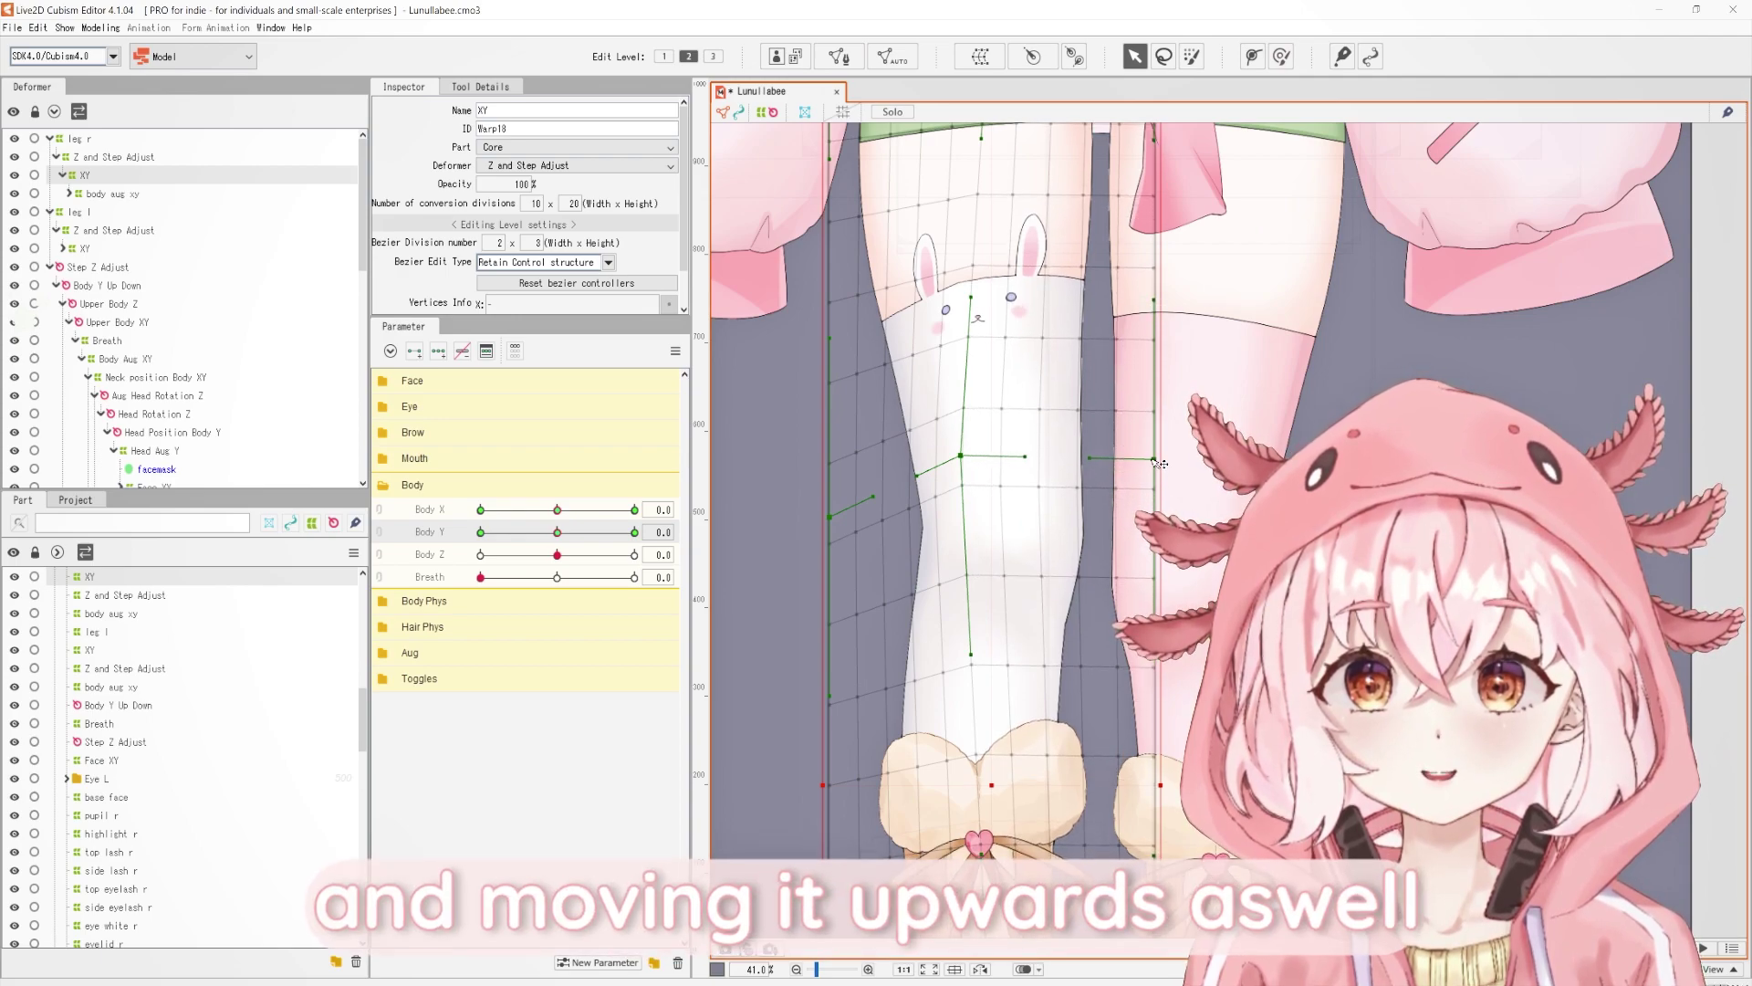
pyautogui.scroll(-3, 1017, 647)
pyautogui.scroll(-2, 986, 526)
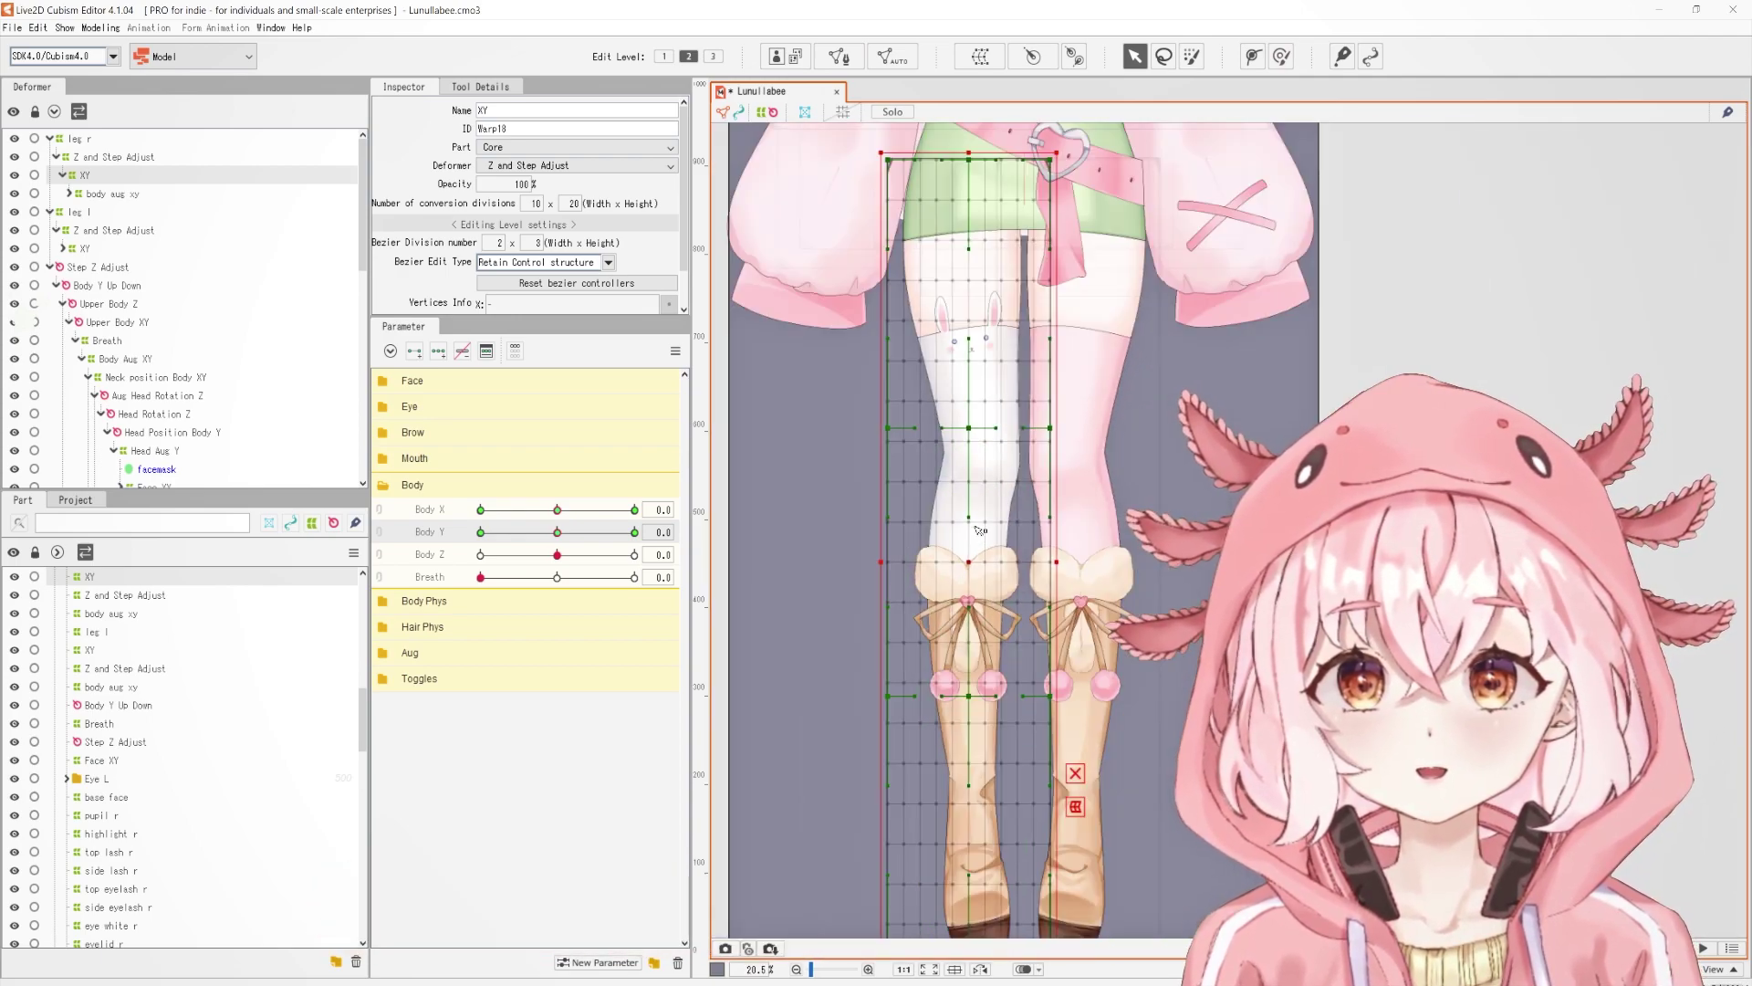
# Preview leg r at Body Y 10, then deselect the deformer and lower Body Y below 0 to examine both legs.
pyautogui.moveTo(589, 534); pyautogui.dragTo(635, 532)
pyautogui.scroll(-2, 1219, 401)
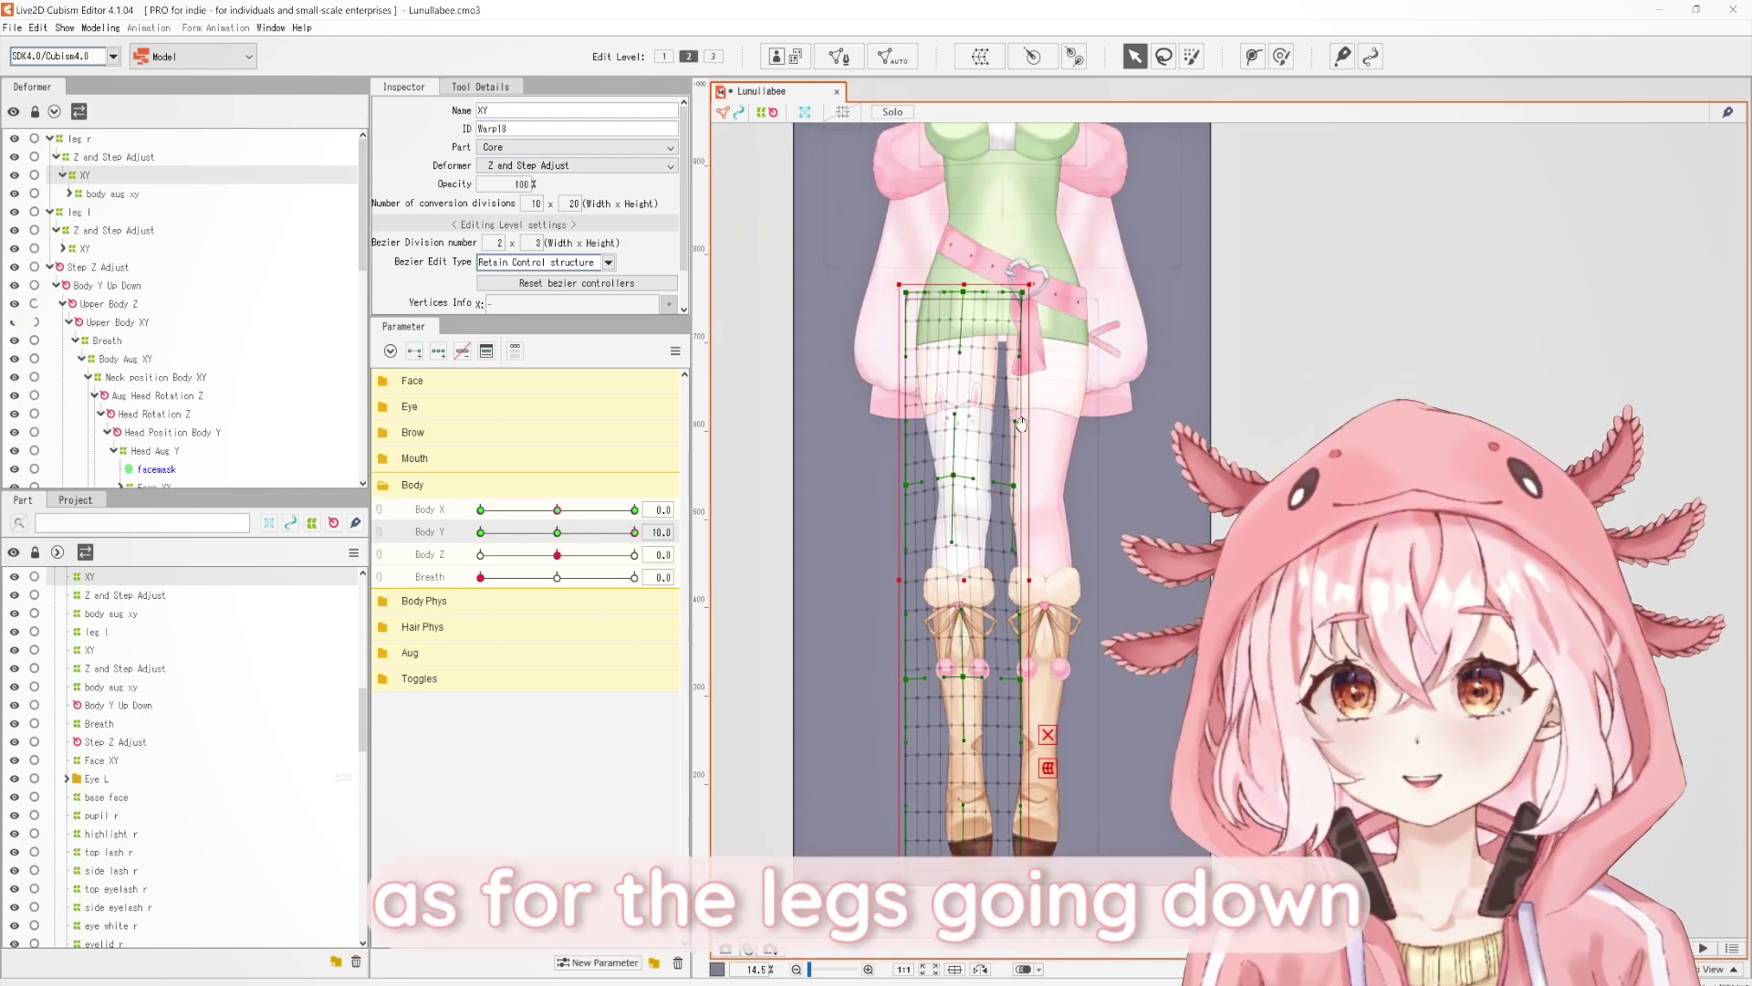
pyautogui.click(834, 563)
pyautogui.moveTo(924, 457); pyautogui.dragTo(915, 348)
pyautogui.moveTo(563, 534); pyautogui.dragTo(540, 564)
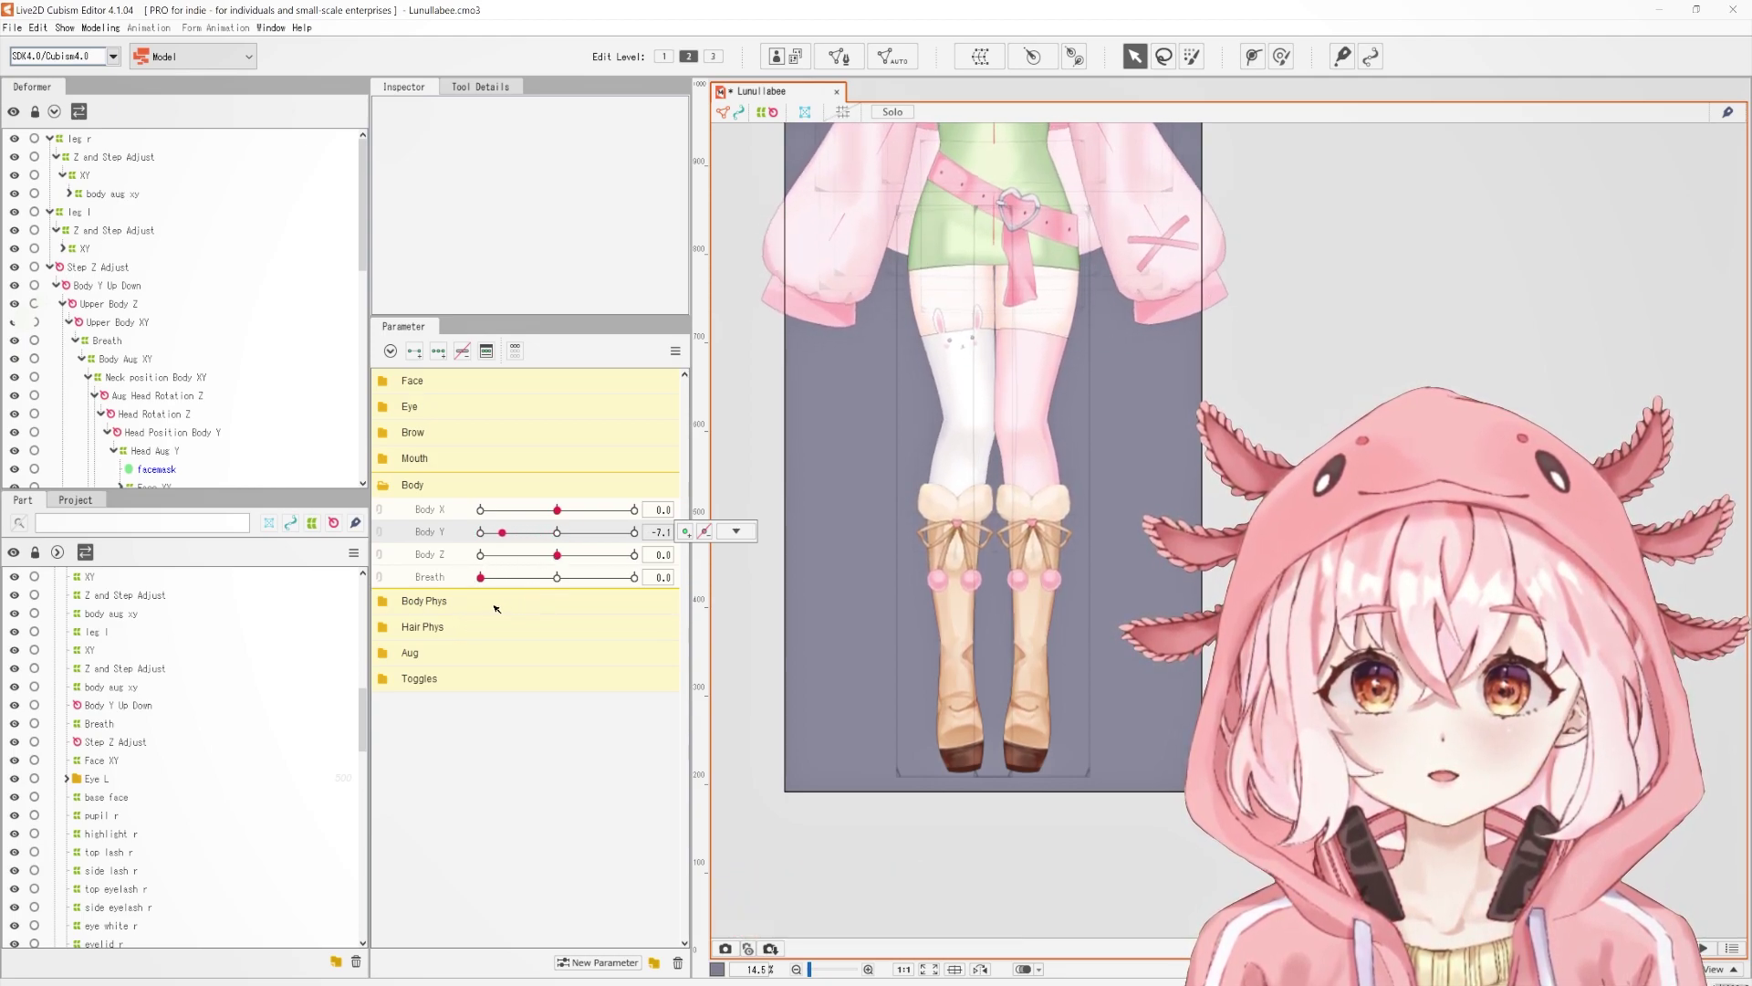
# Select leg r's XY warp deformer and examine its grid at Body Y -10, then return Body Y to 0.
pyautogui.scroll(3, 876, 380)
pyautogui.click(974, 495)
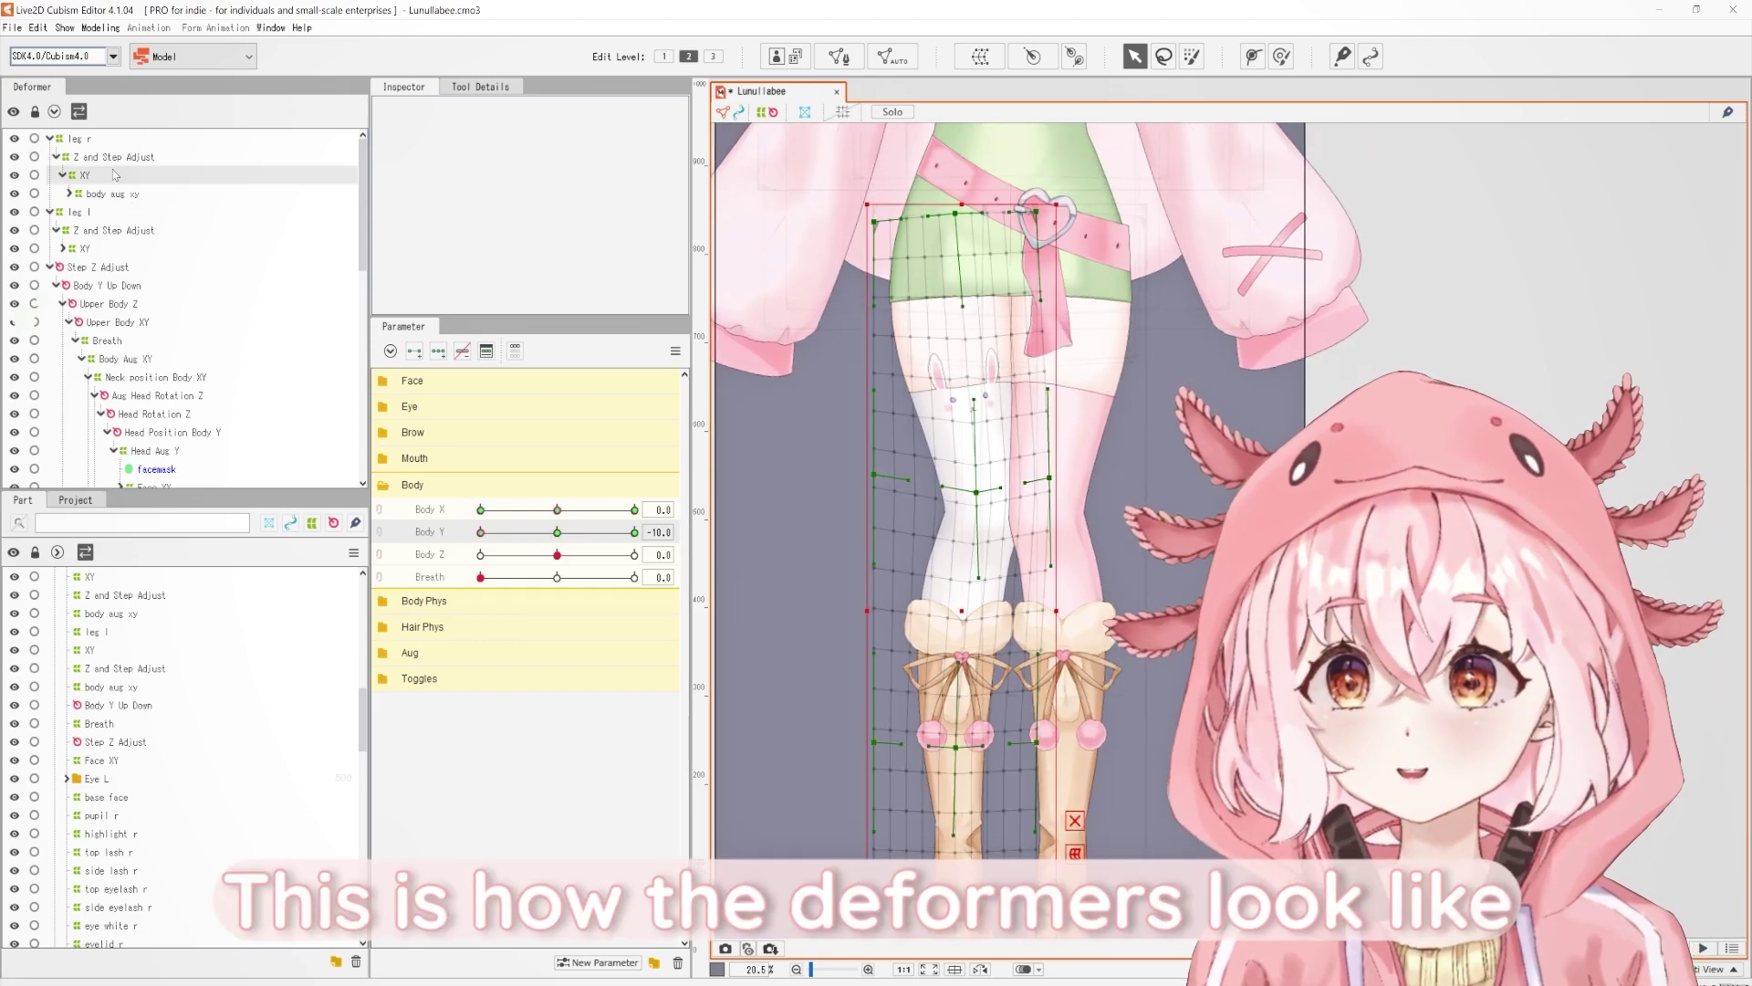
pyautogui.scroll(-3, 975, 495)
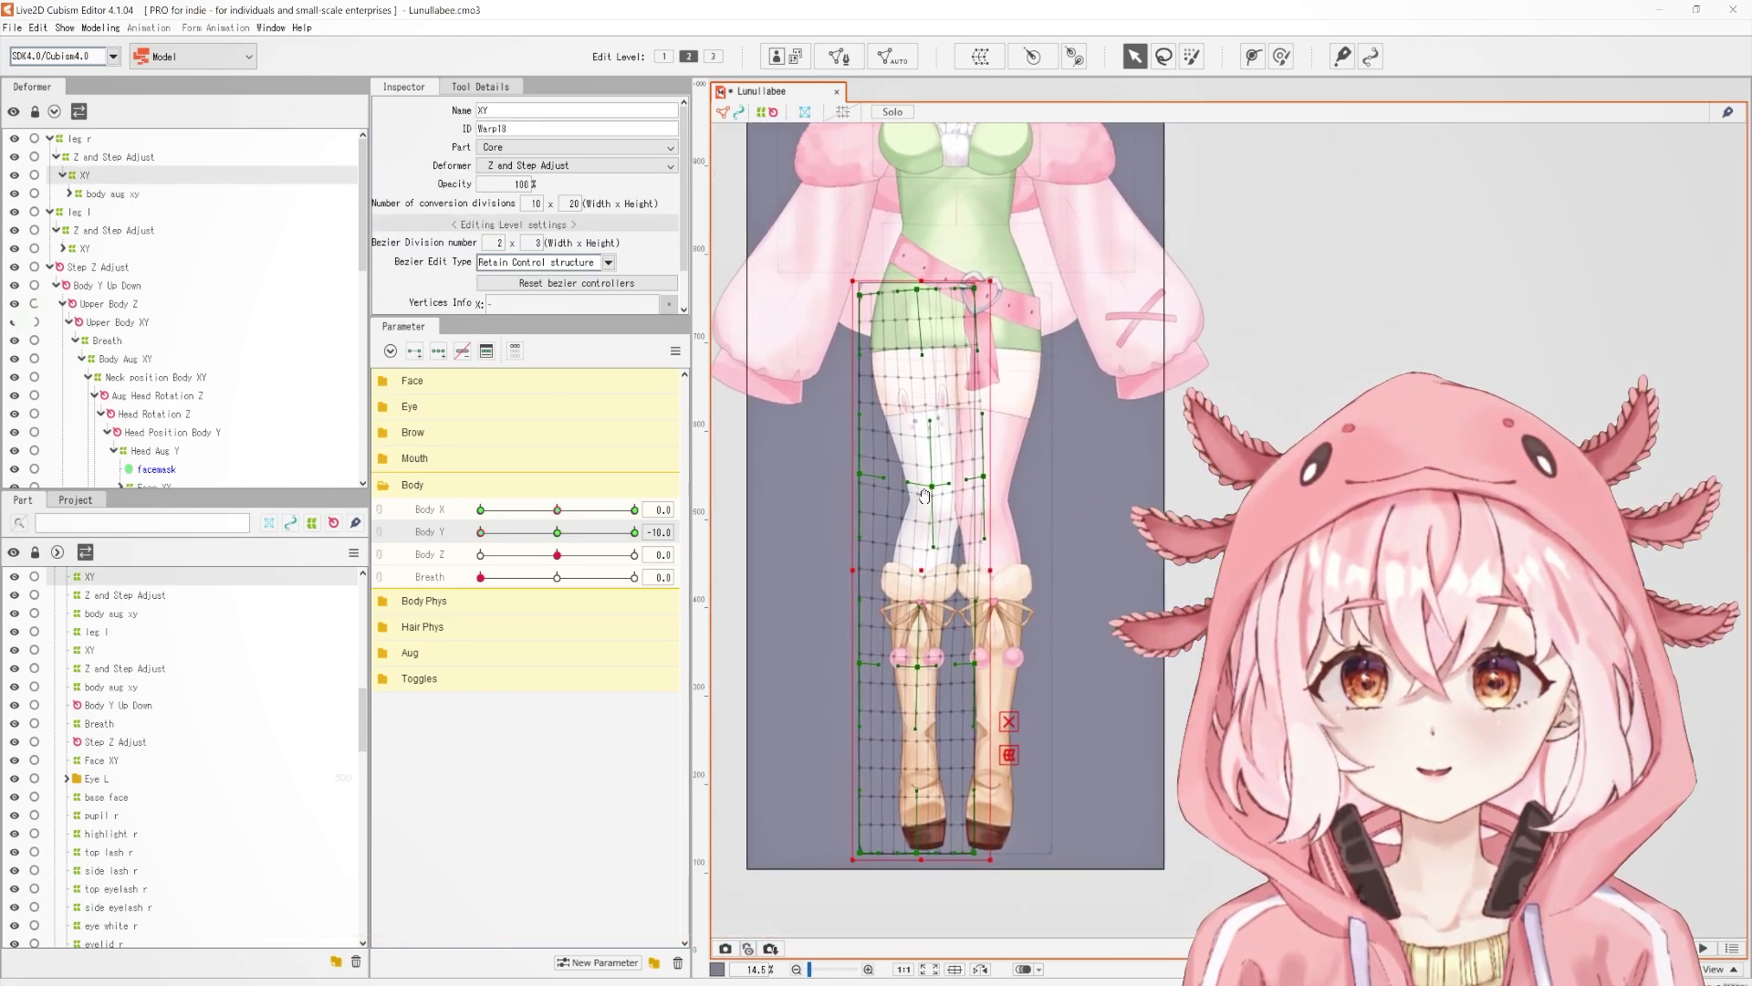
pyautogui.moveTo(554, 531); pyautogui.dragTo(461, 586)
pyautogui.moveTo(913, 493); pyautogui.dragTo(1004, 513)
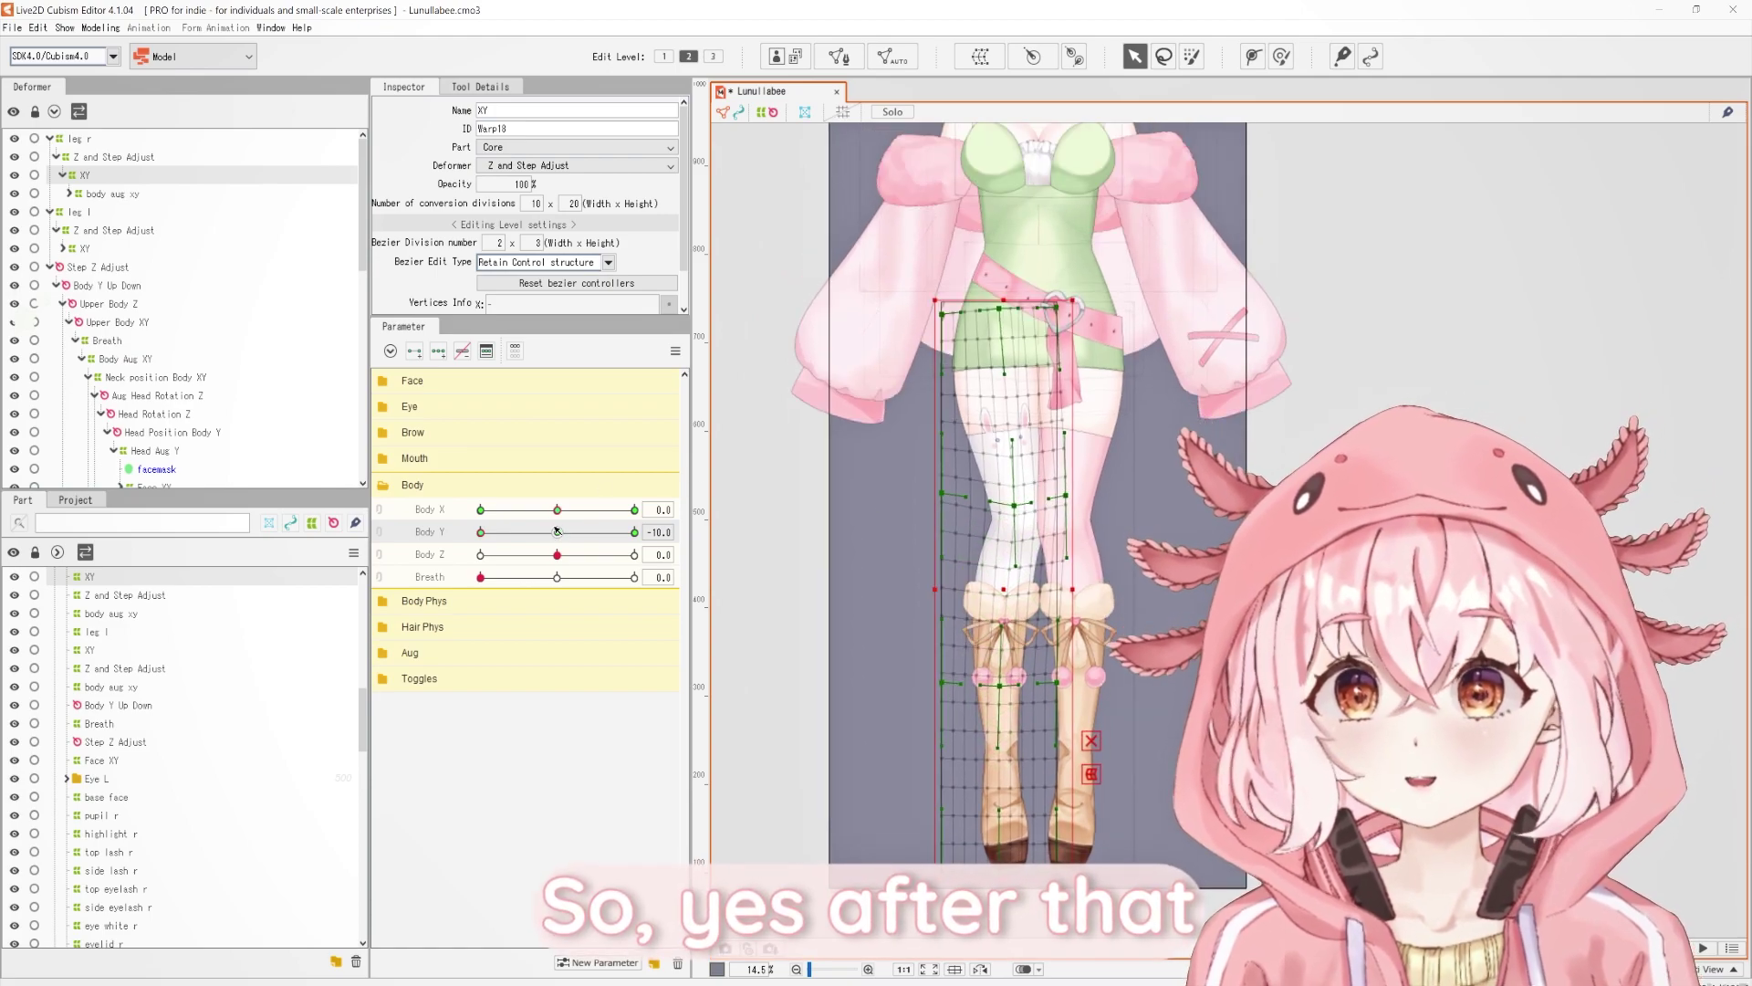
pyautogui.click(555, 531)
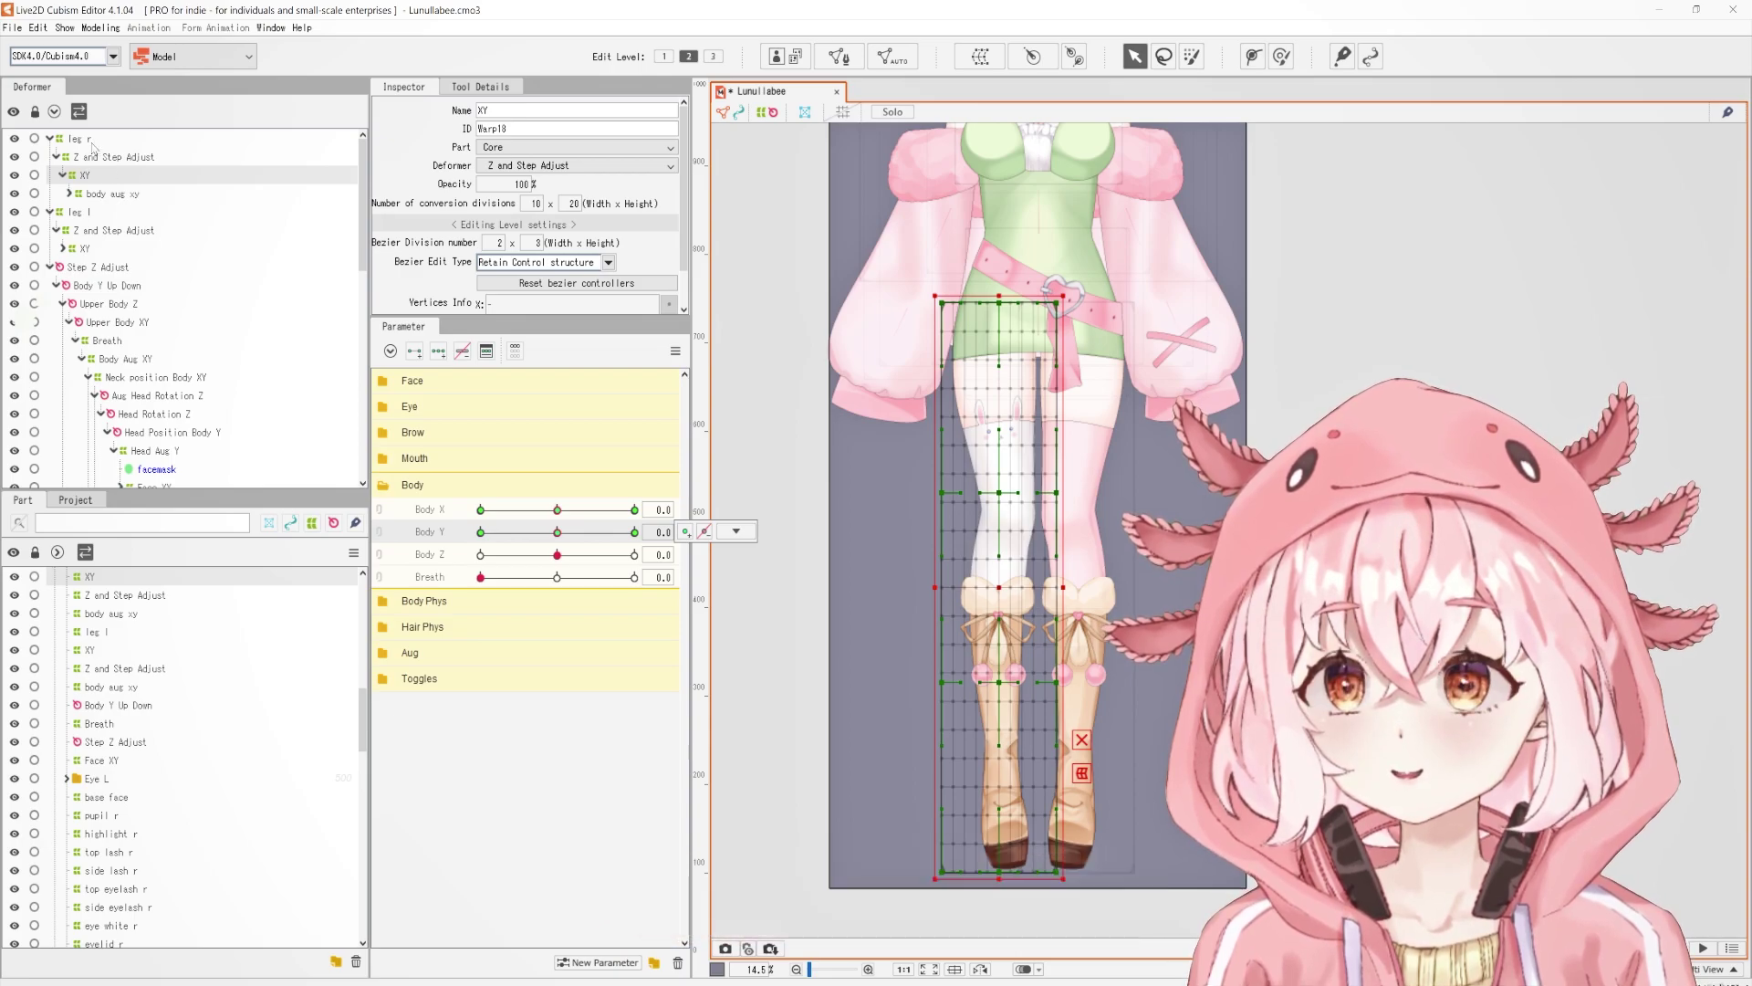
# Add leg l's XY warp deformer to the selection and link the Body X and Body Y parameters.
pyautogui.keyDown('ctrl'); pyautogui.click(84, 248); pyautogui.keyUp('ctrl')
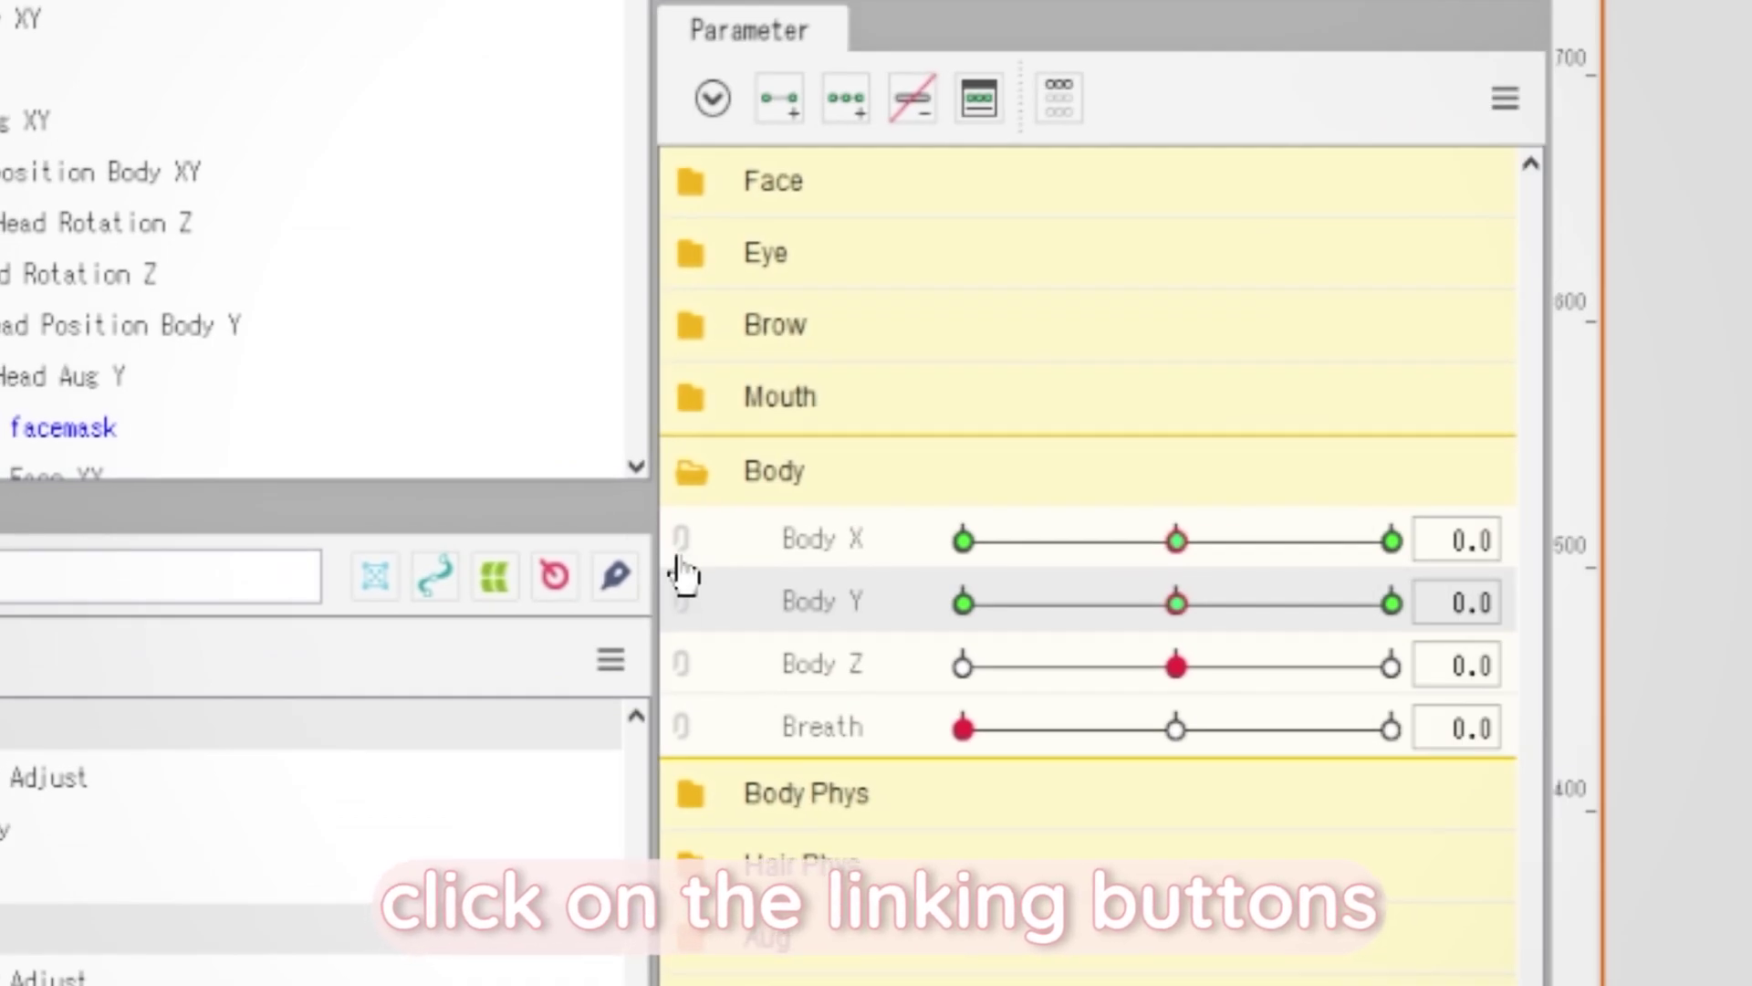
pyautogui.keyDown('ctrl'); pyautogui.click(680, 540); pyautogui.keyUp('ctrl')
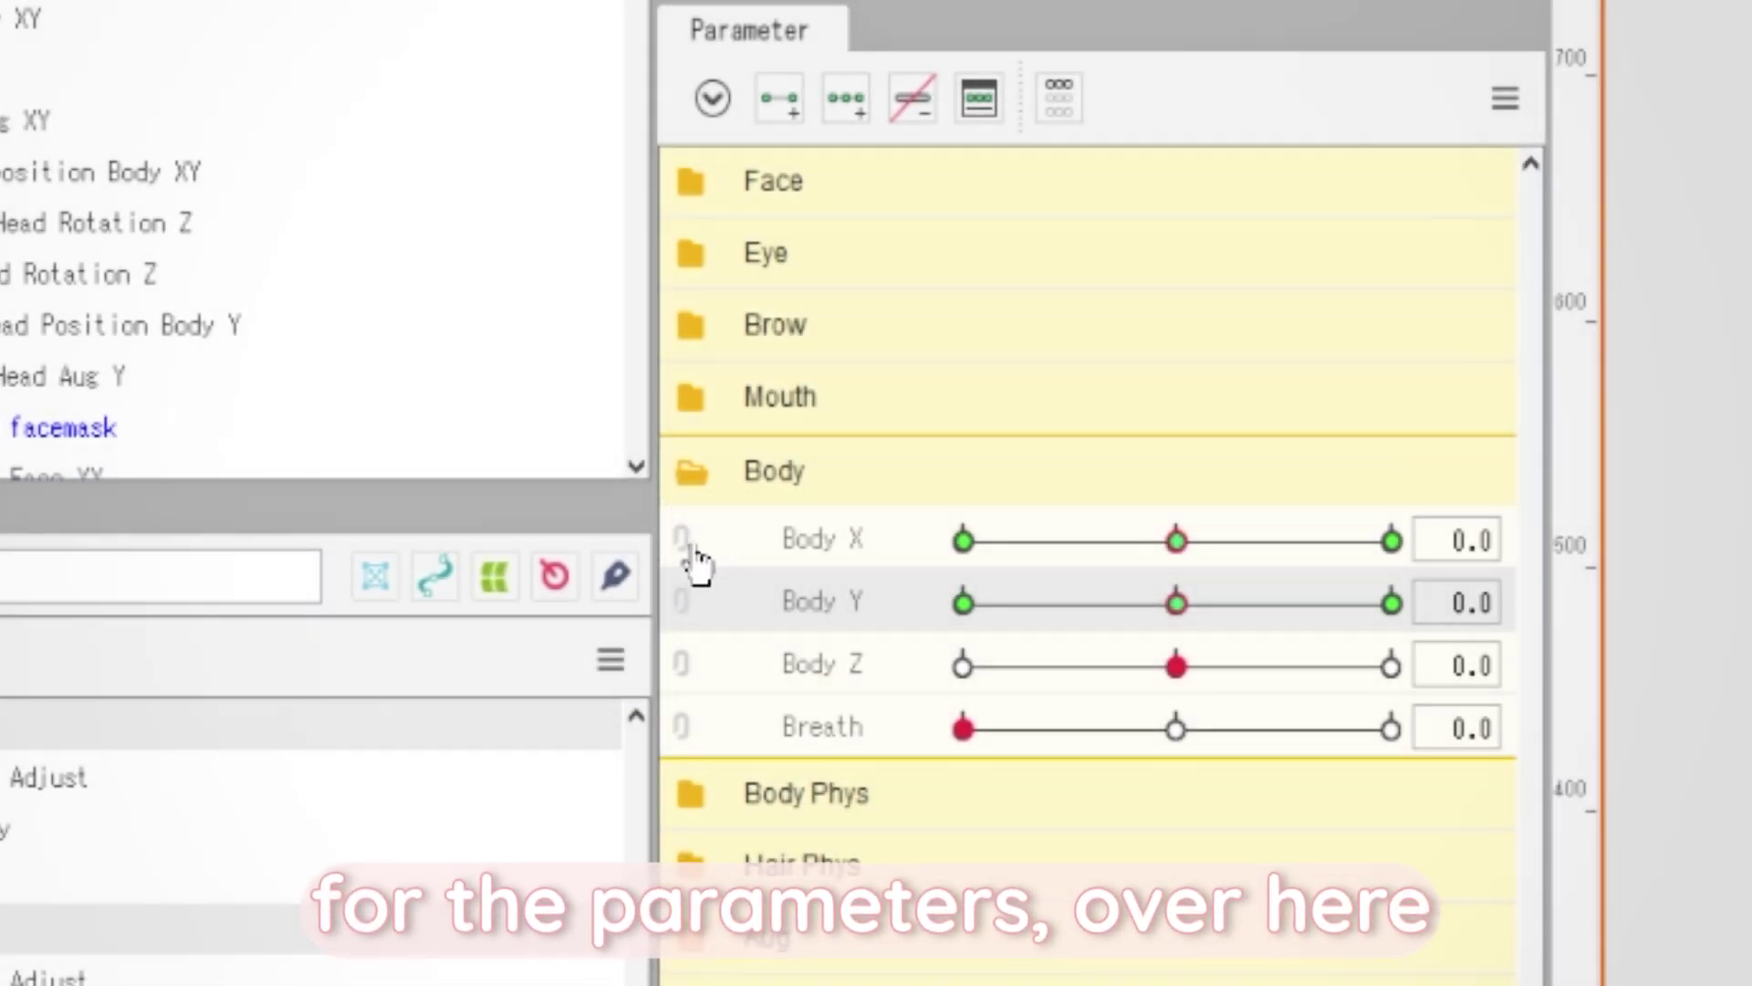
pyautogui.click(681, 570)
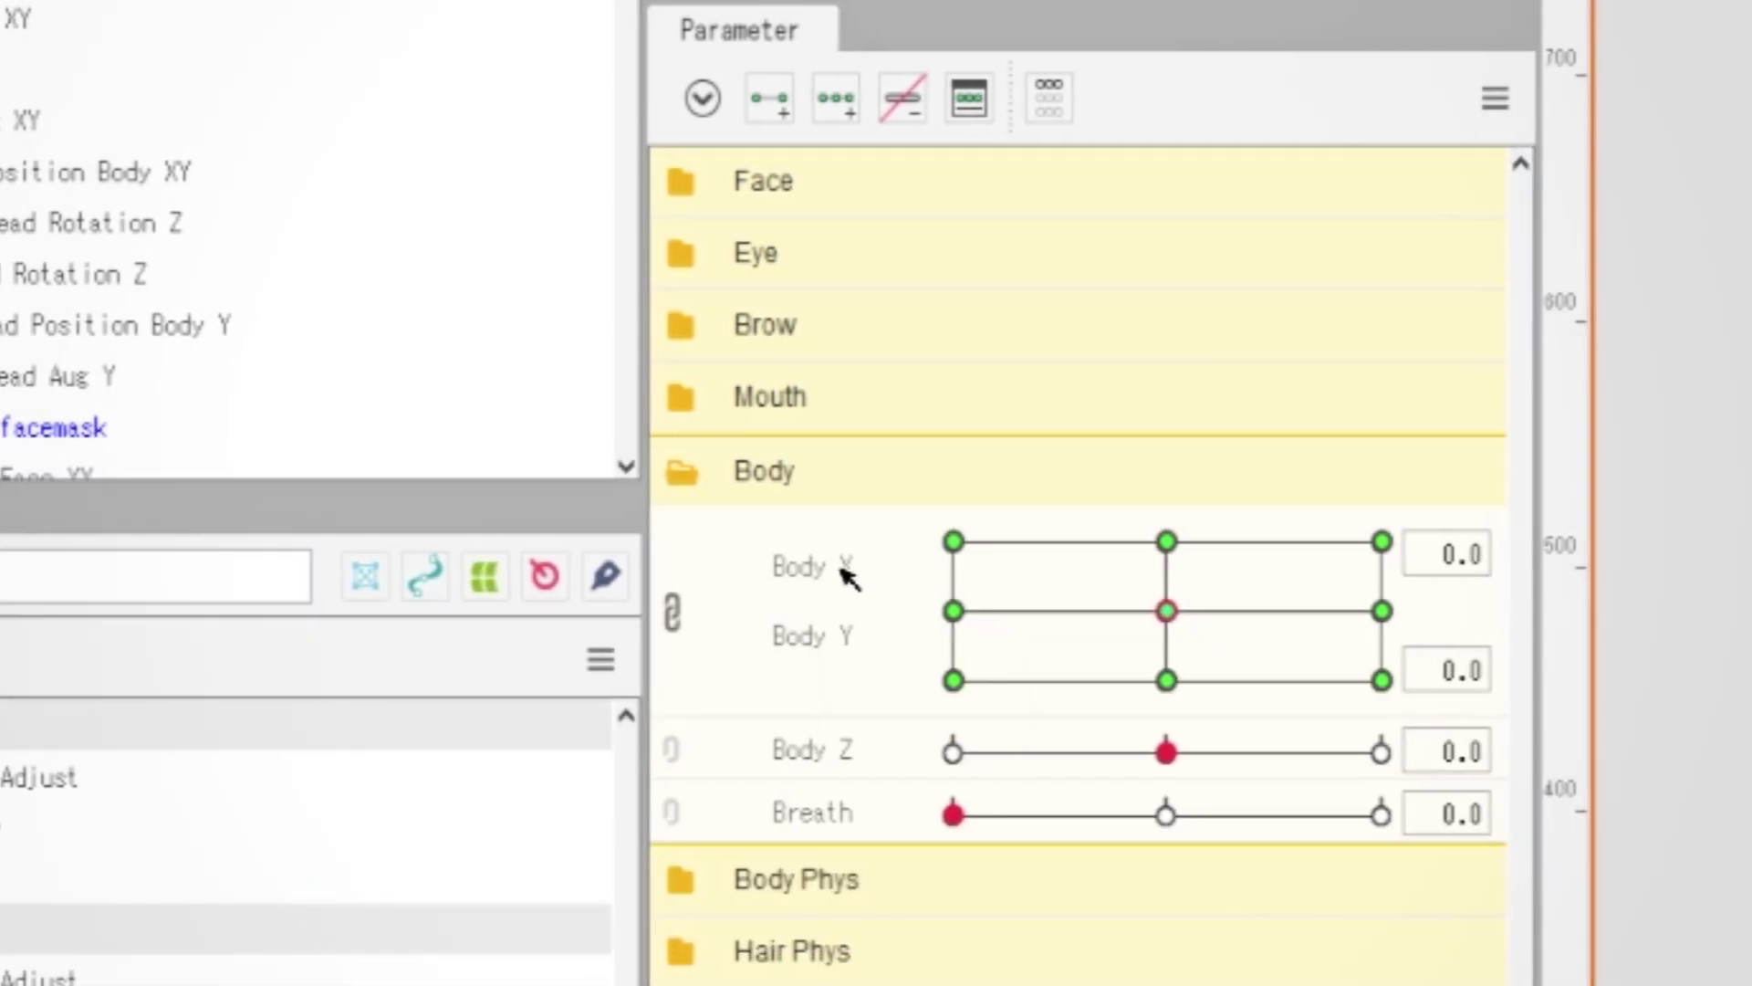
# Examine the Synthesize Corners options for Body X and Body Y on the selected objects, then cancel and deselect the deformers.
pyautogui.click(1502, 100)
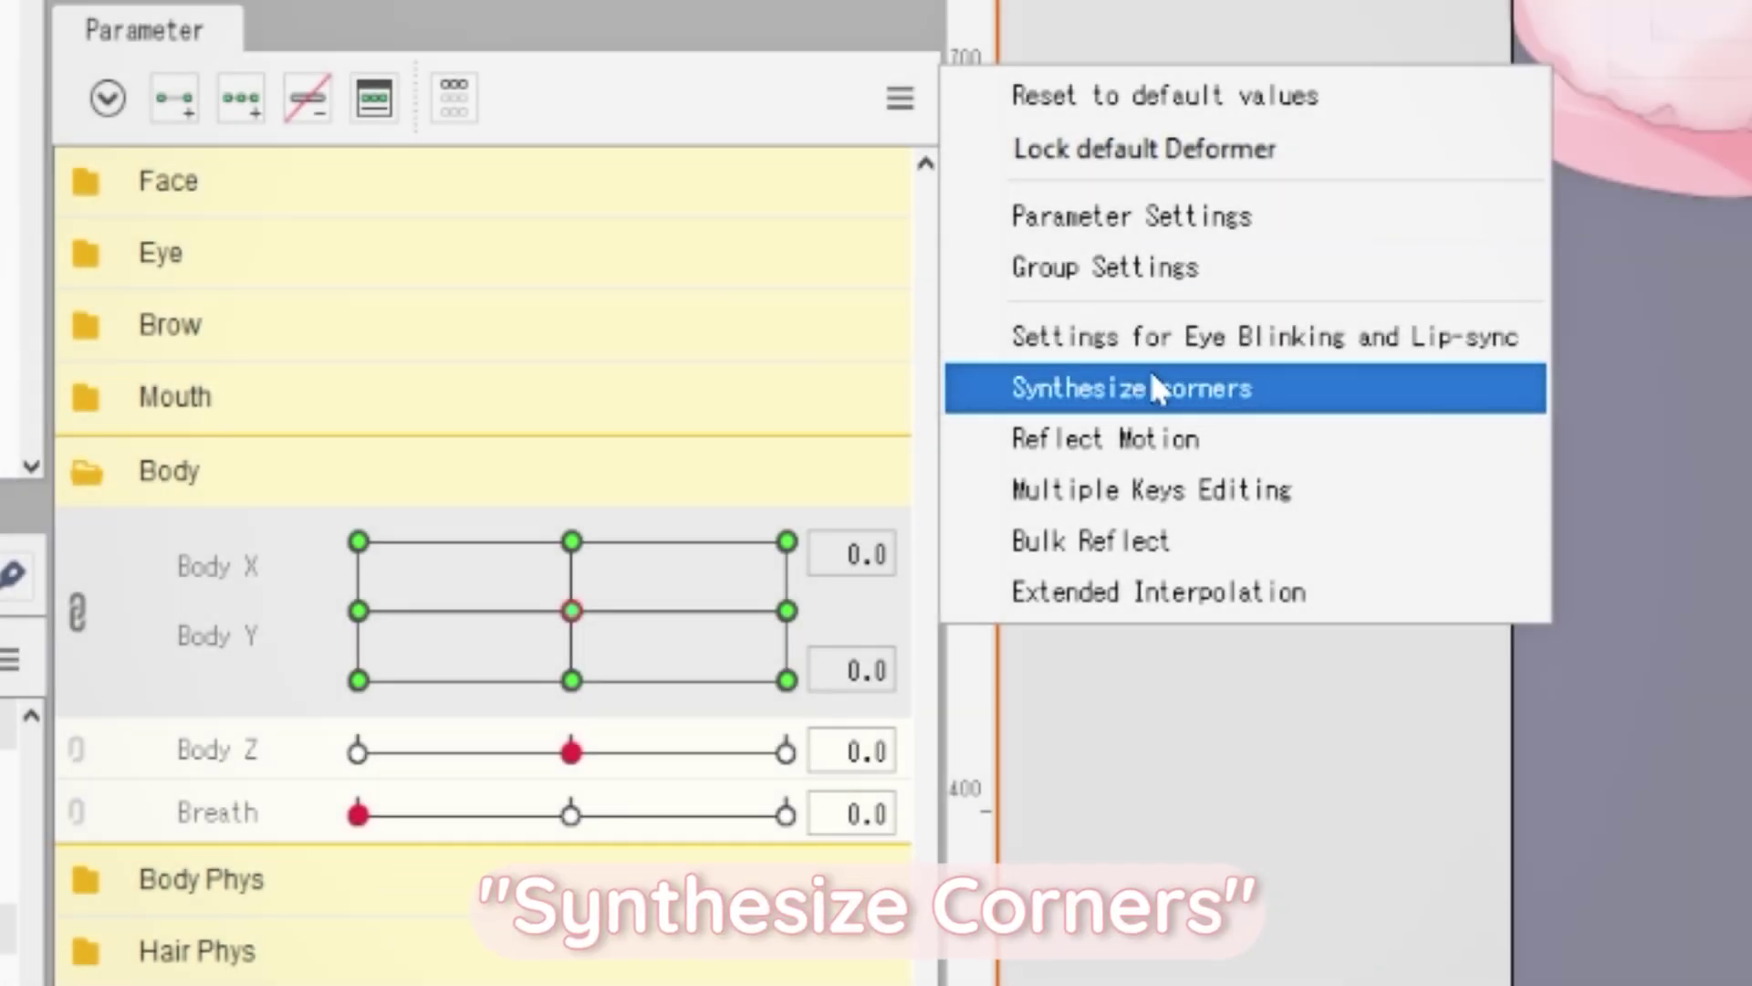
pyautogui.click(1151, 384)
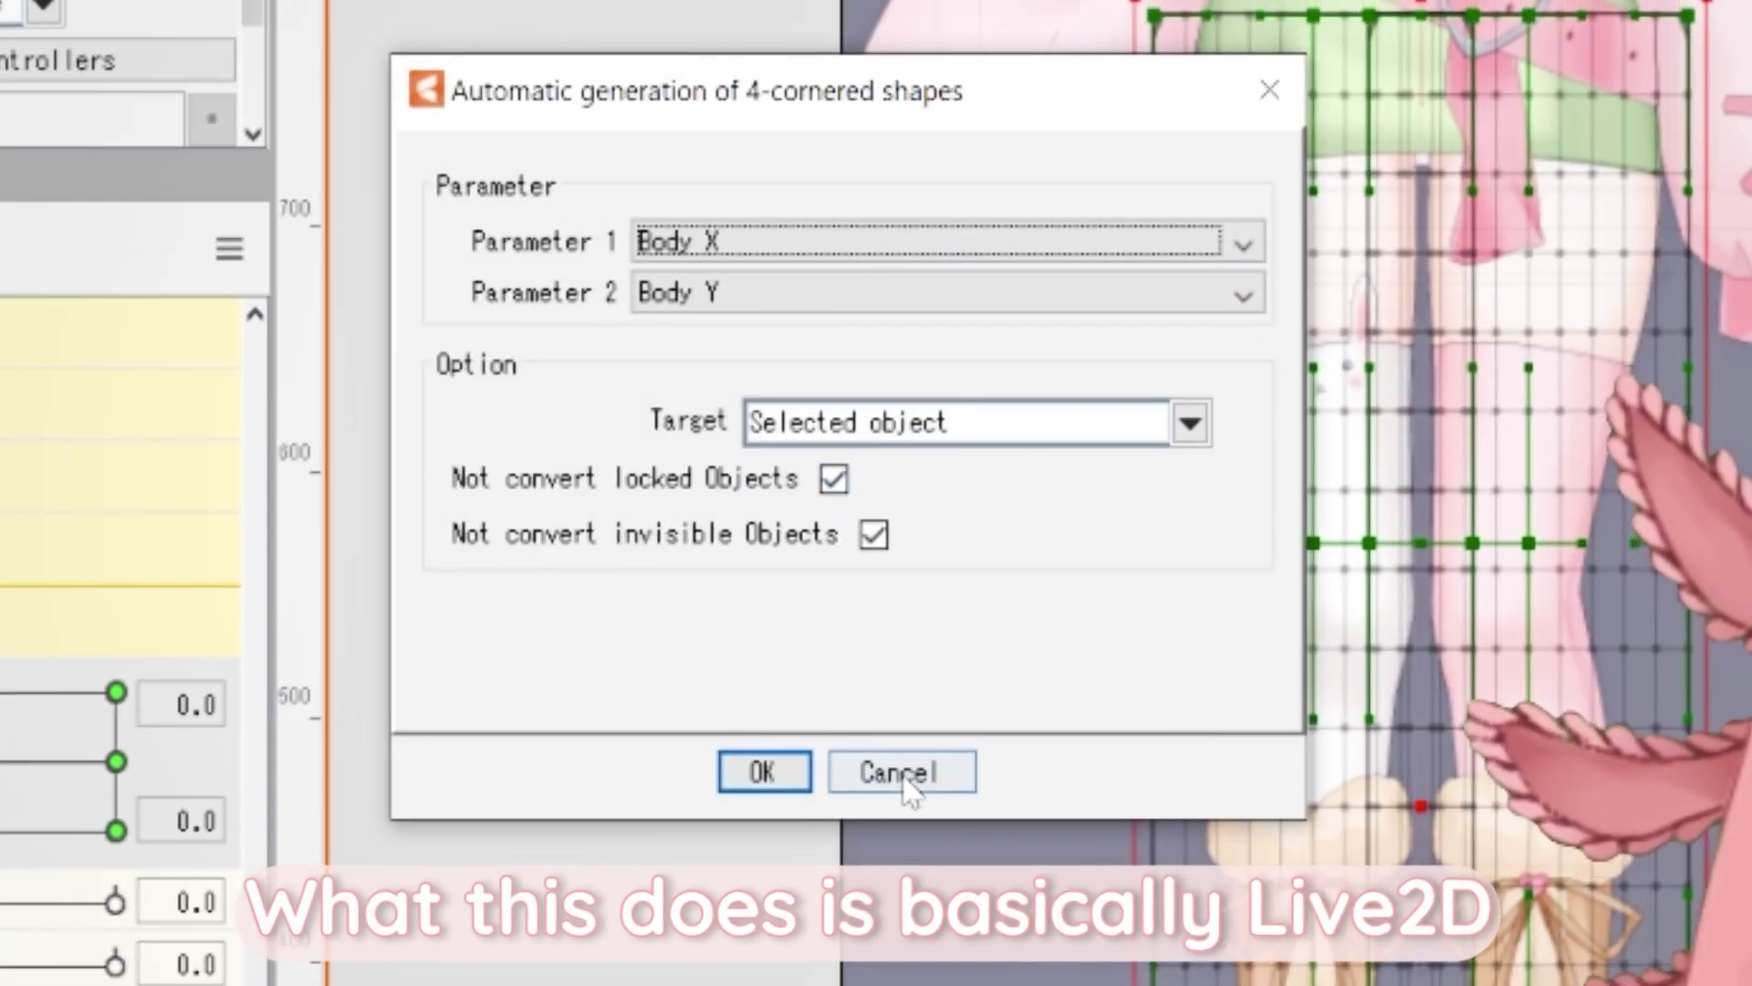
pyautogui.click(925, 772)
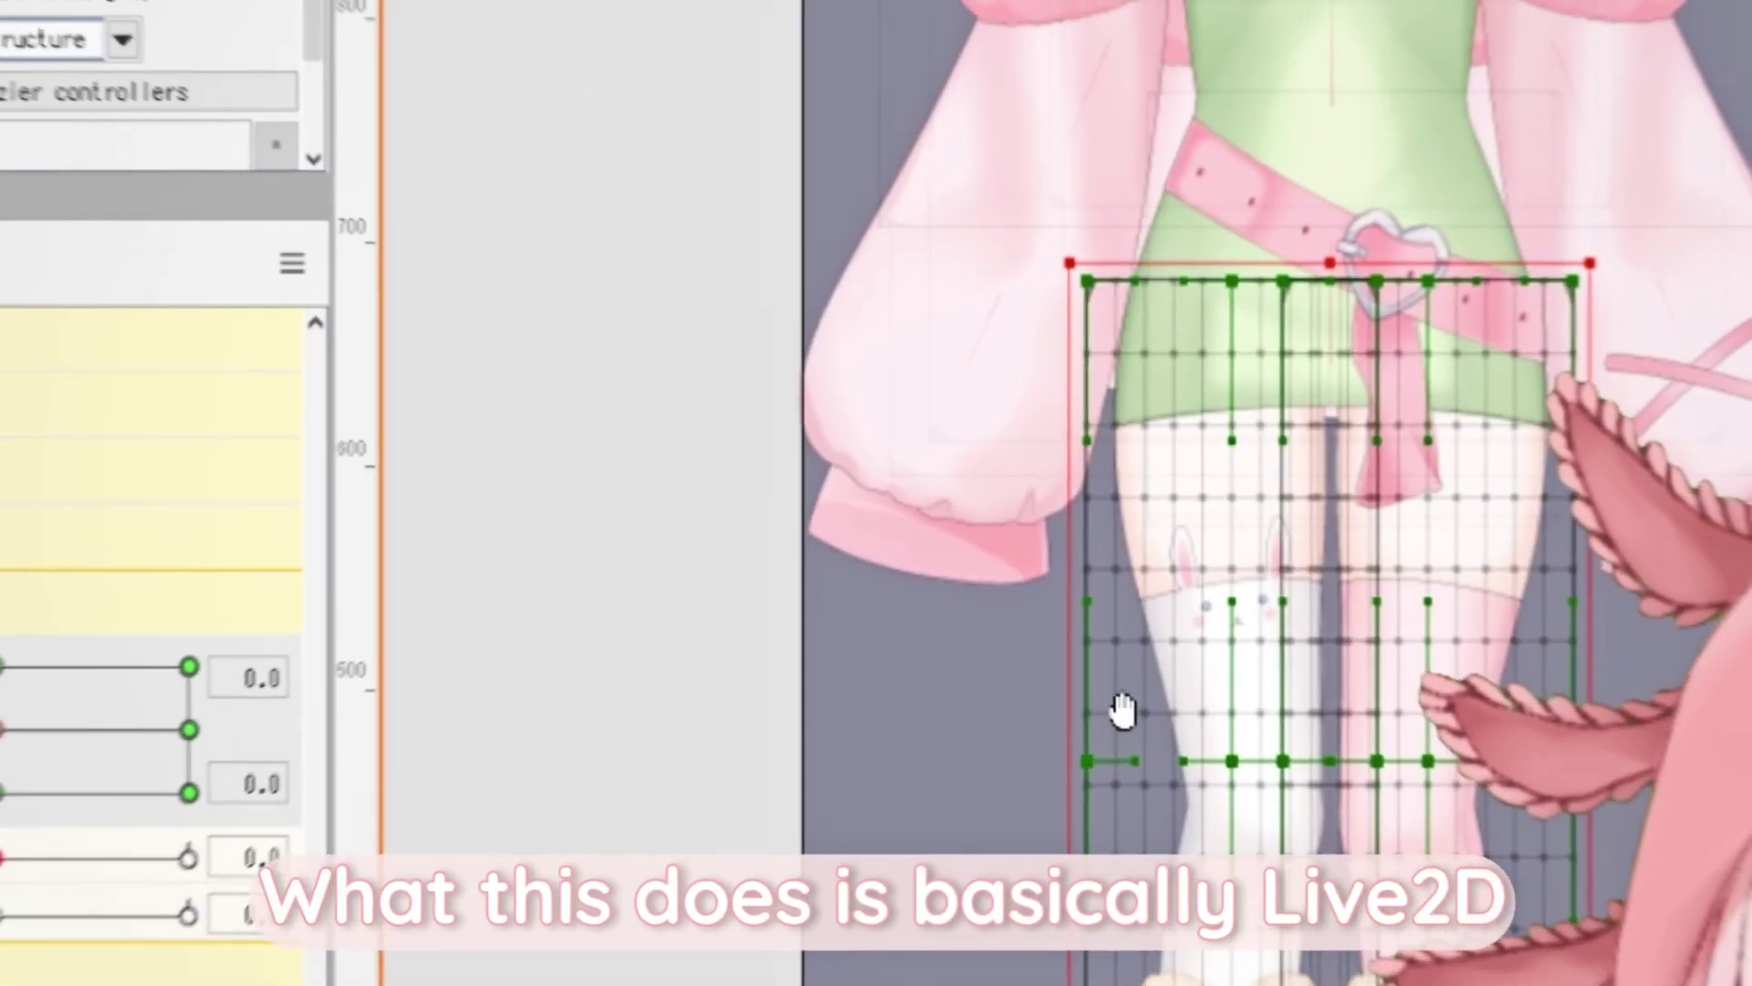
pyautogui.press('Escape')
# Sweep the linked Body X and Body Y parameters, including the corner at X -10, Y 10, to examine the legs' diagonal movement.
pyautogui.scroll(2, 1171, 491)
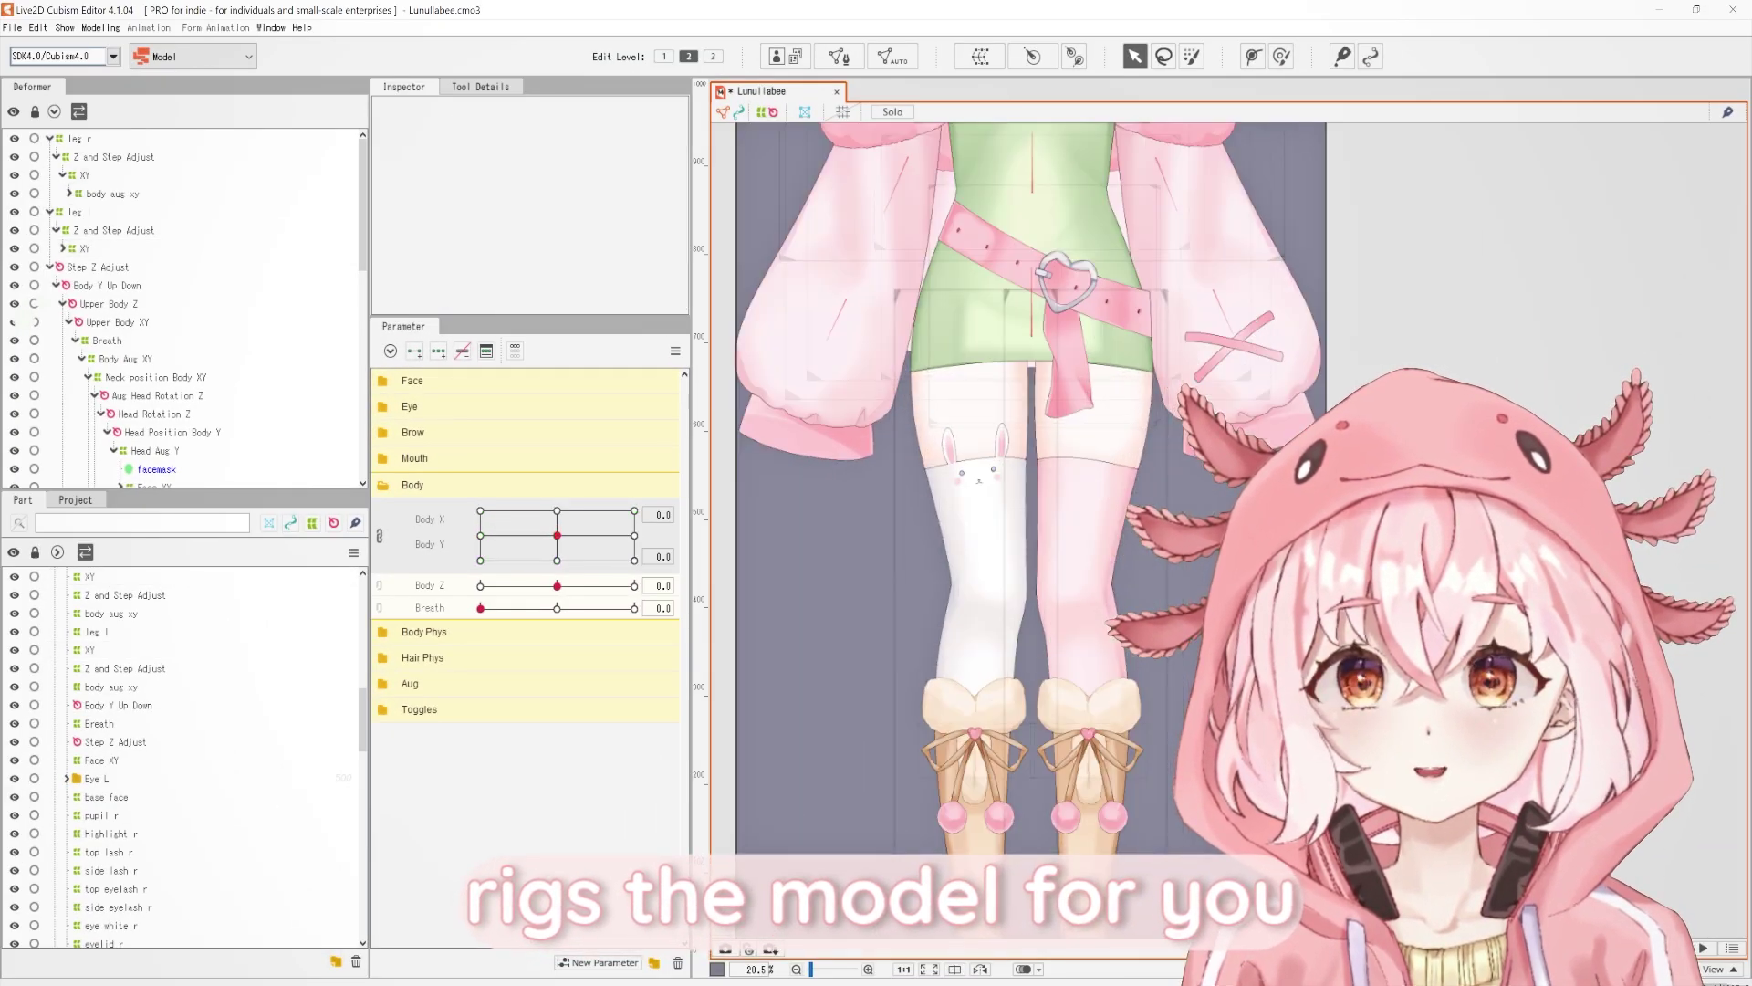
pyautogui.scroll(-2, 1181, 344)
pyautogui.scroll(2, 1171, 491)
pyautogui.moveTo(1172, 491); pyautogui.dragTo(1091, 450)
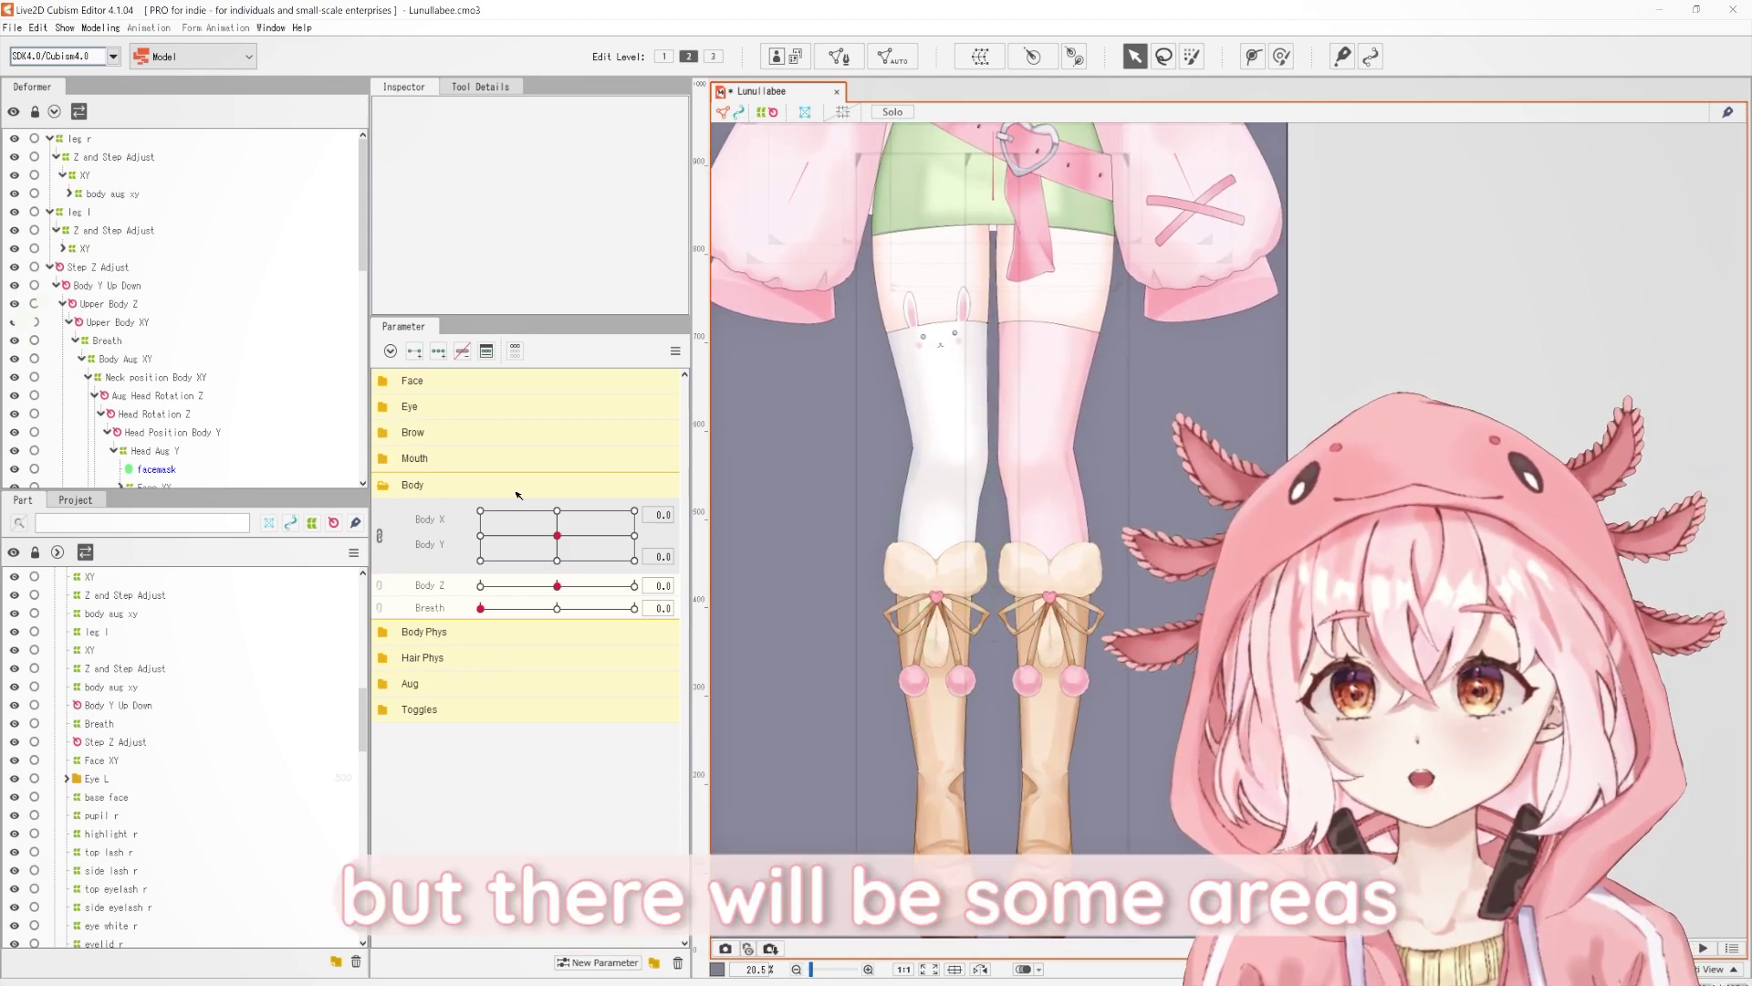
pyautogui.moveTo(538, 536); pyautogui.dragTo(572, 501)
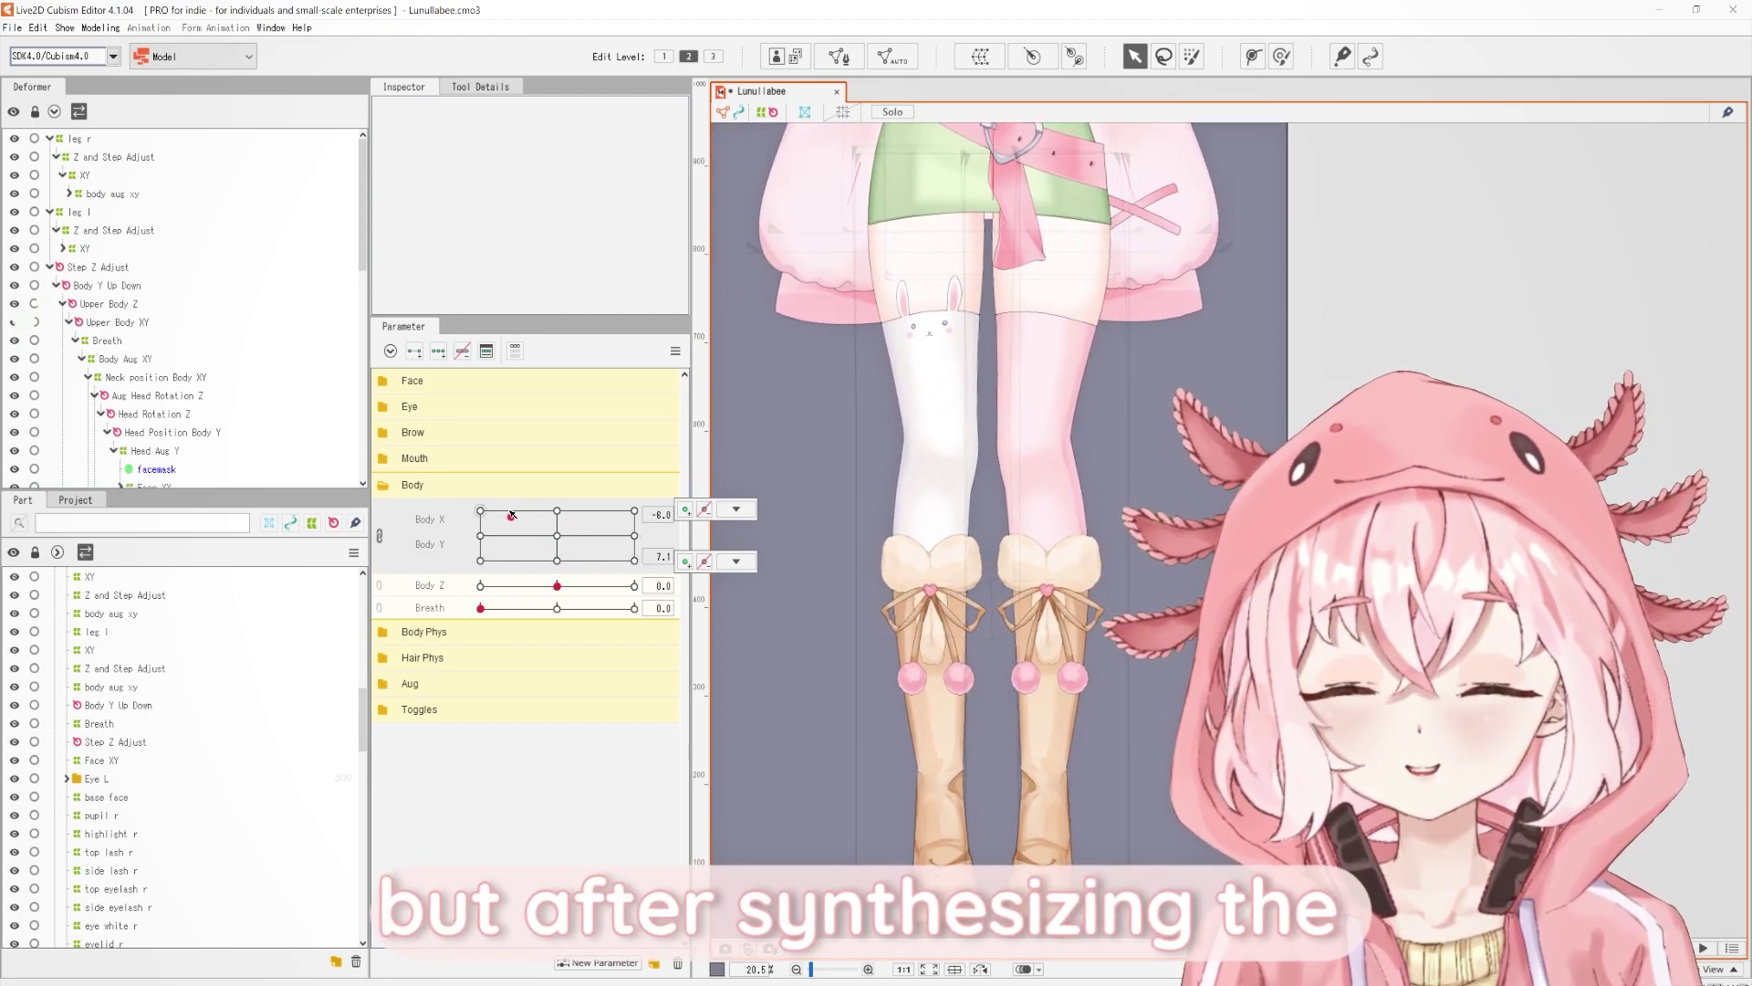
pyautogui.moveTo(526, 520); pyautogui.dragTo(534, 525)
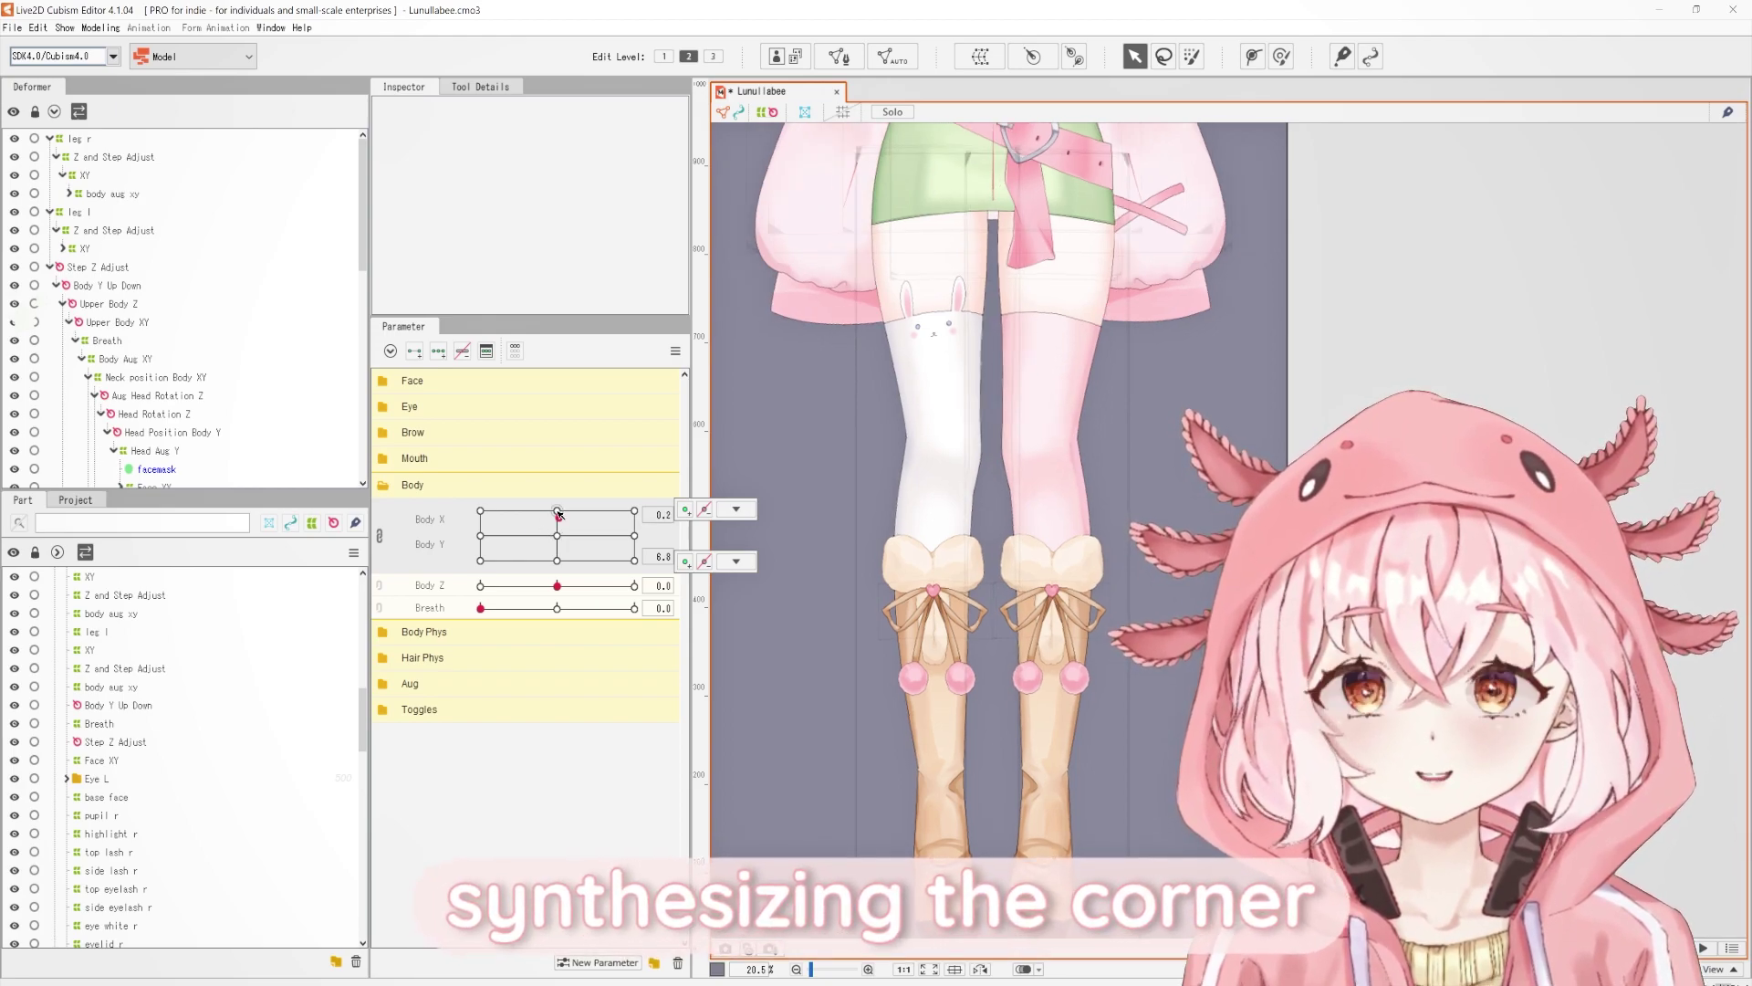
pyautogui.moveTo(588, 519); pyautogui.dragTo(447, 476)
pyautogui.moveTo(580, 541); pyautogui.dragTo(462, 500)
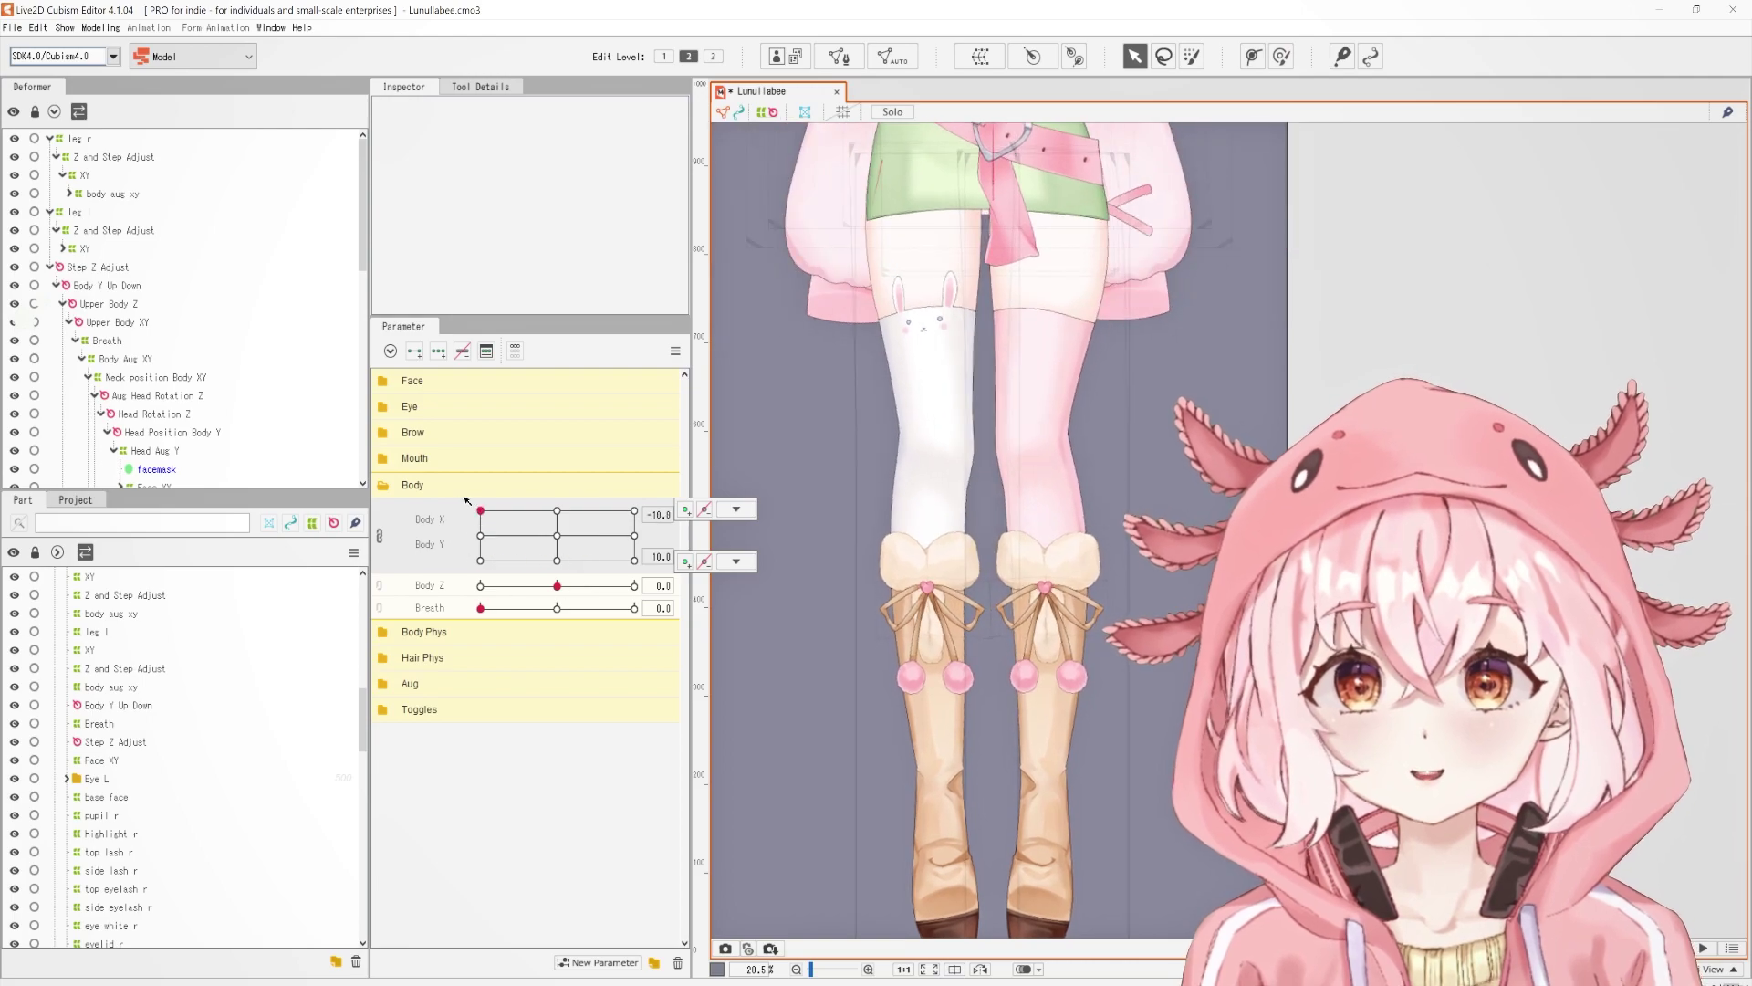
pyautogui.moveTo(577, 547); pyautogui.dragTo(518, 514)
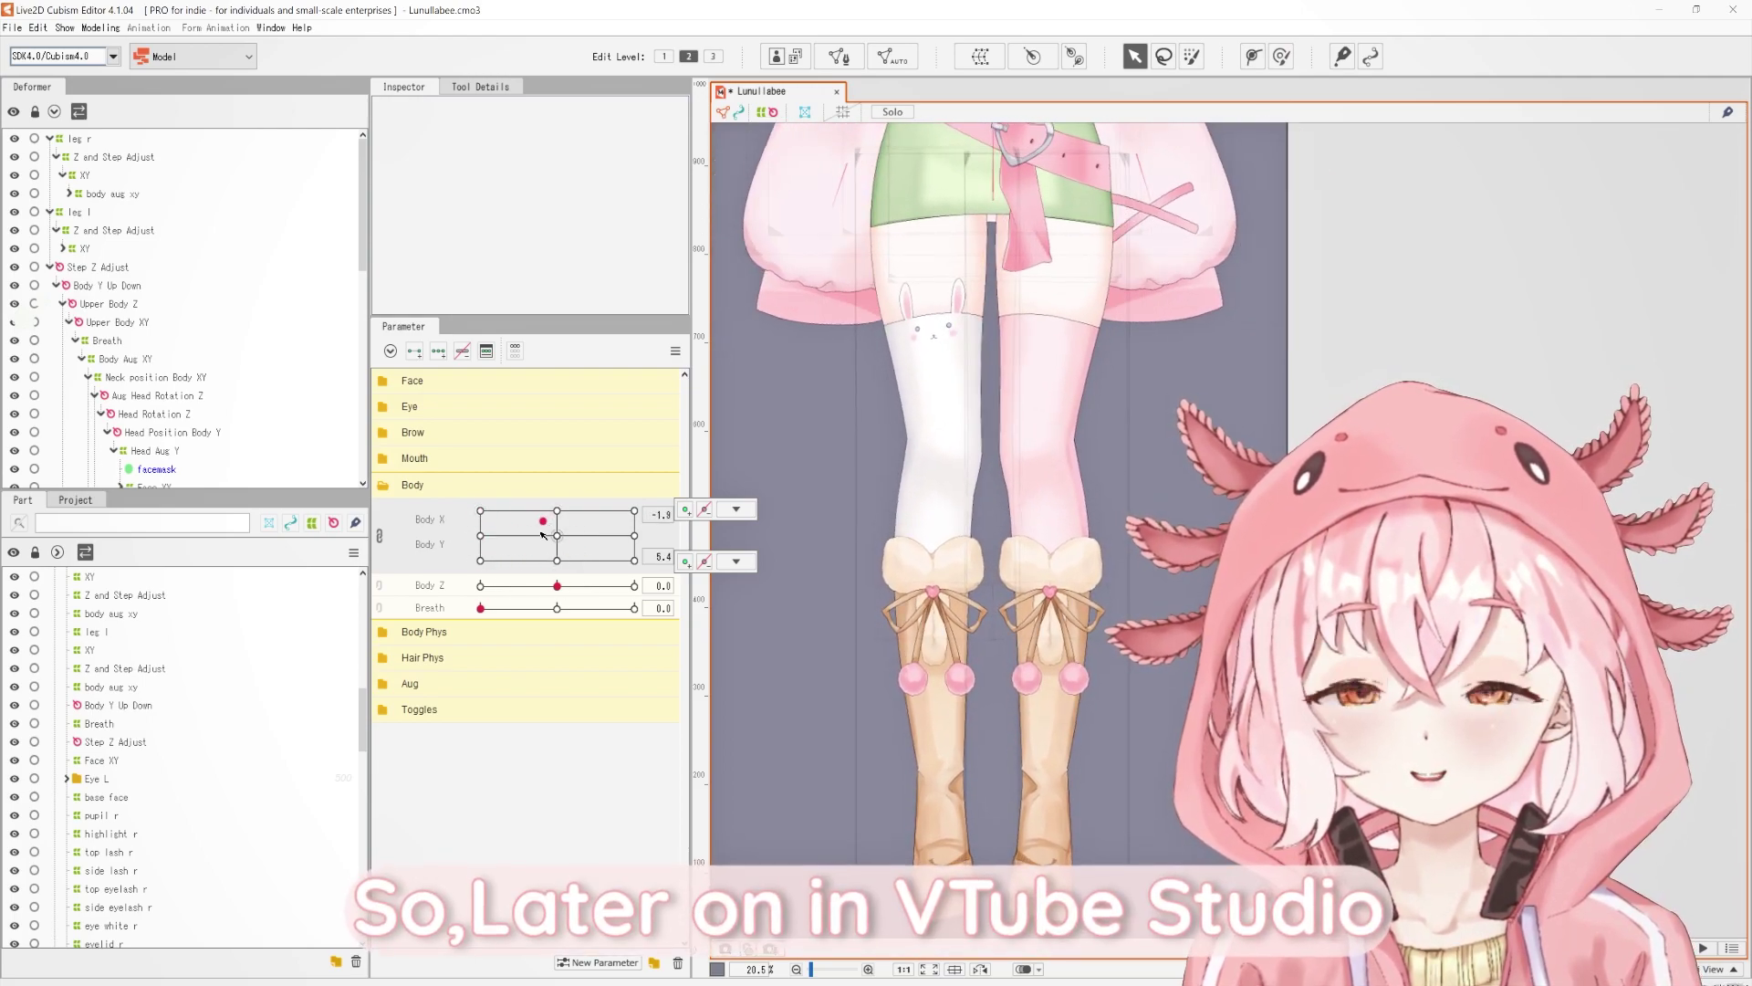
# Preview the legs with Body X negative and Body Y positive, then return both parameters to 0.
pyautogui.scroll(-3, 995, 456)
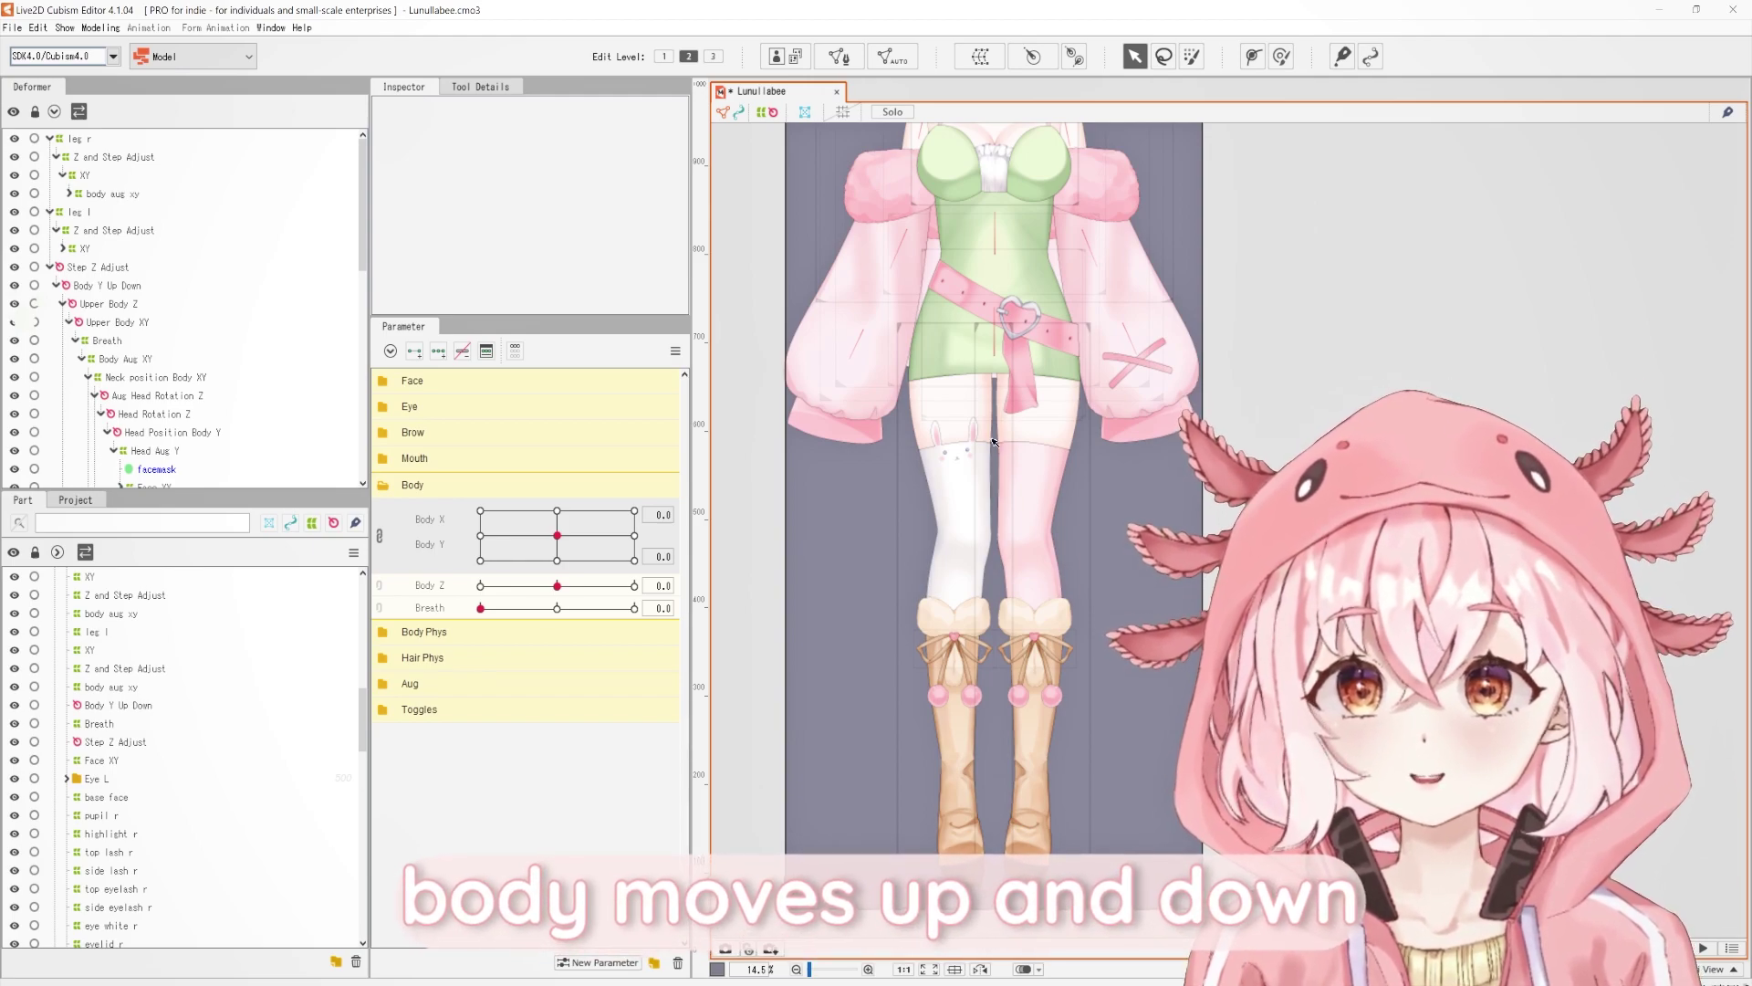
pyautogui.scroll(3, 1037, 505)
pyautogui.moveTo(575, 536)
pyautogui.mouseDown()
pyautogui.moveTo(654, 496)
pyautogui.moveTo(557, 535)
pyautogui.mouseUp()
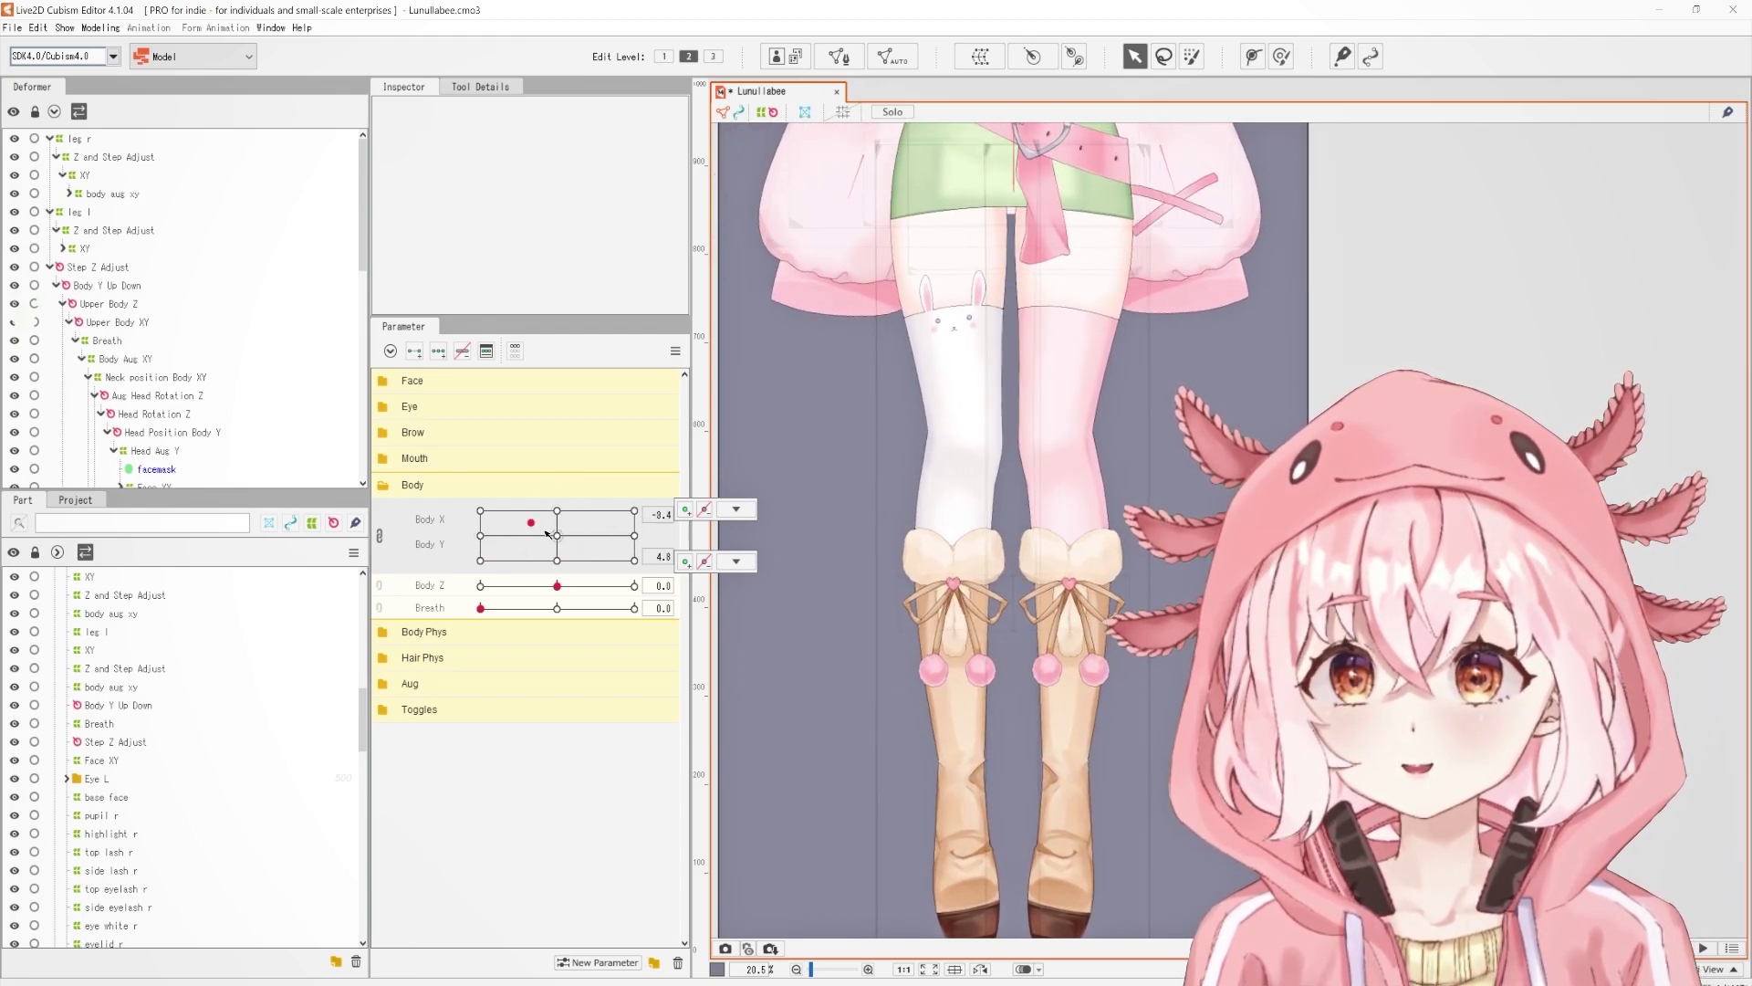
pyautogui.scroll(-3, 924, 702)
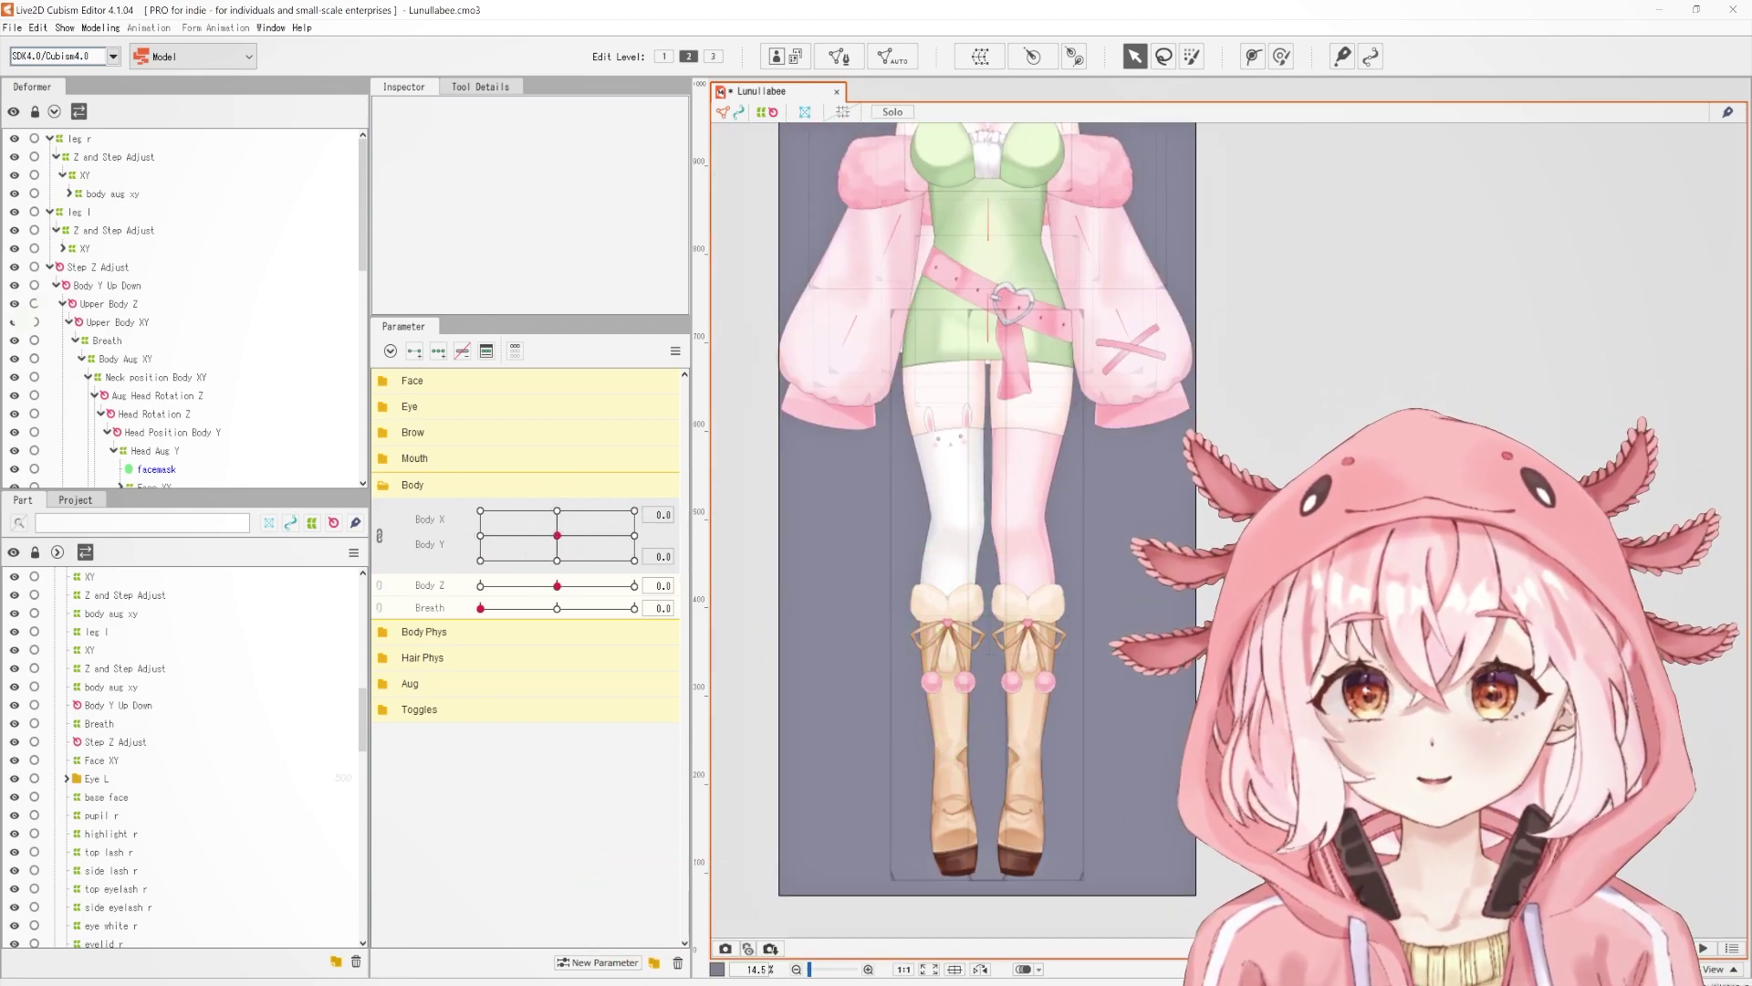